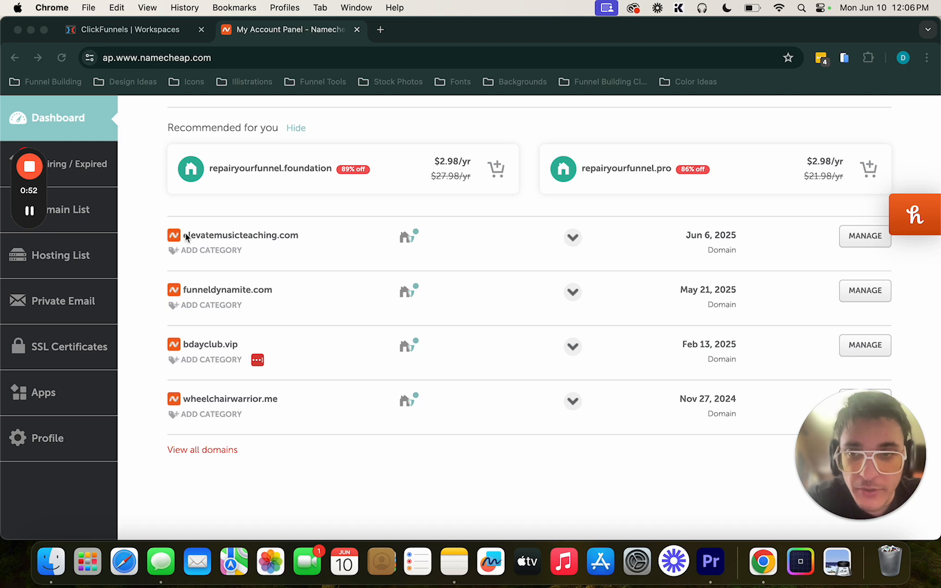
Select the domain name elevatemusicteaching.com in the Namecheap domain list
{"action": "left_click", "coordinate": [284, 236]}
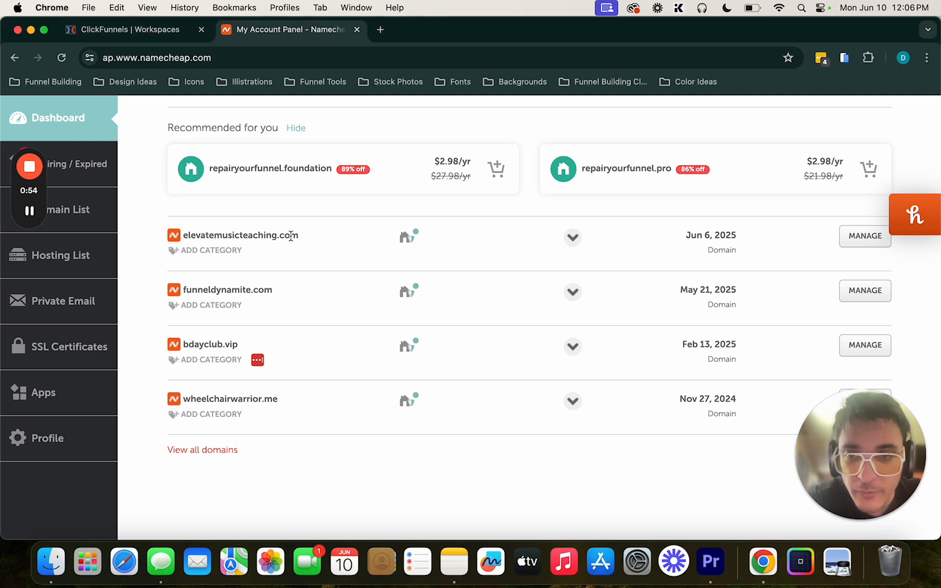
{"action": "double_click", "coordinate": [297, 236]}
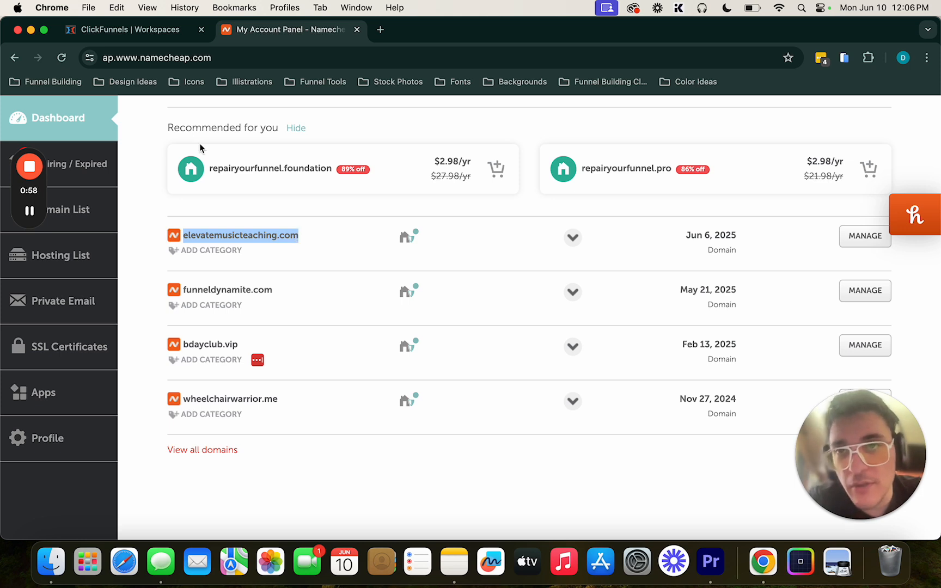
{"action": "left_click", "coordinate": [32, 214]}
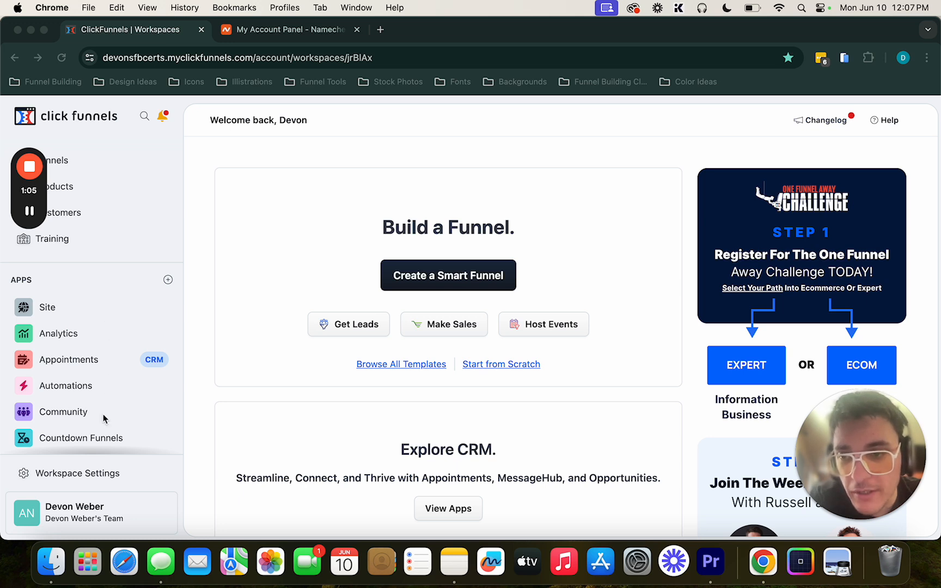
In the ClickFunnels workspace's domain settings, open the form for connecting an existing domain
{"action": "left_click", "coordinate": [100, 474]}
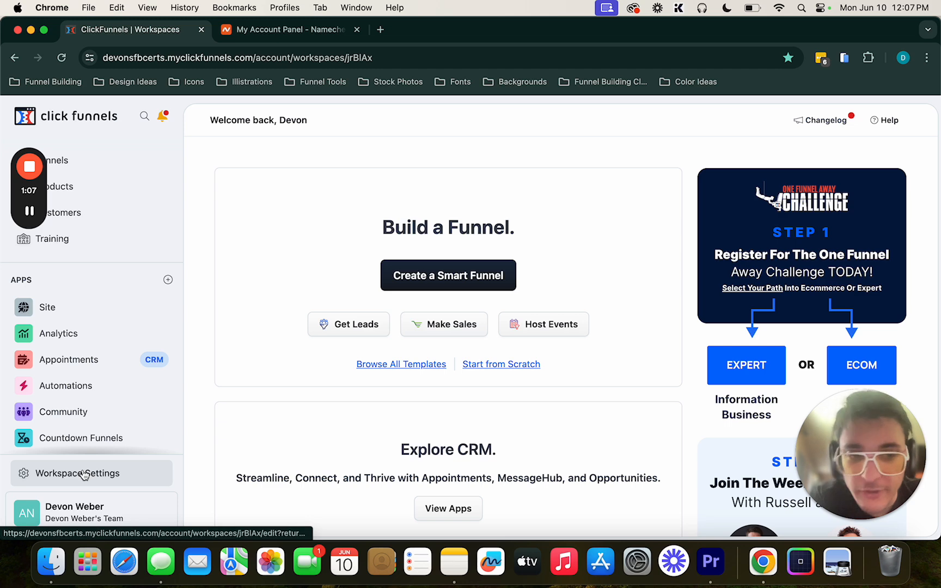
{"action": "left_click", "coordinate": [85, 475]}
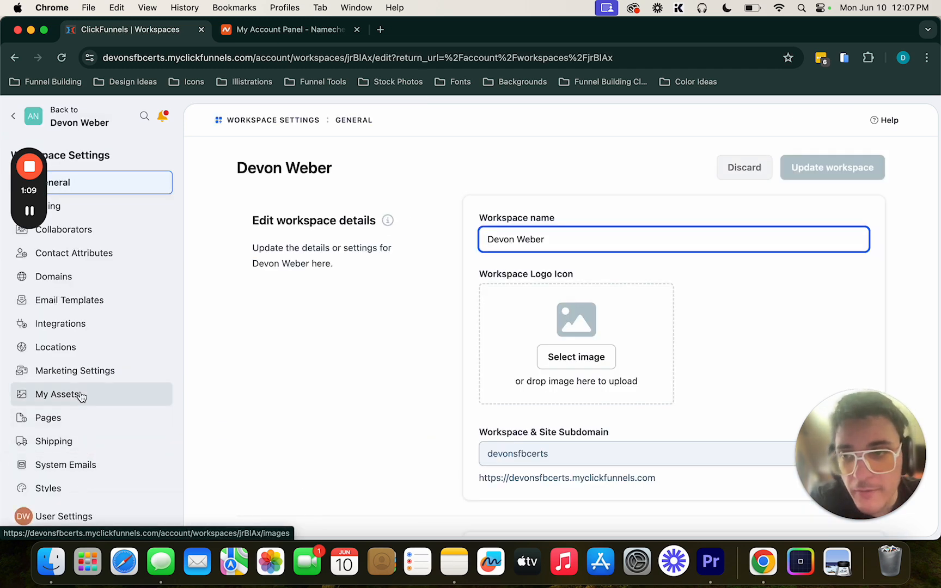
{"action": "left_click", "coordinate": [78, 276]}
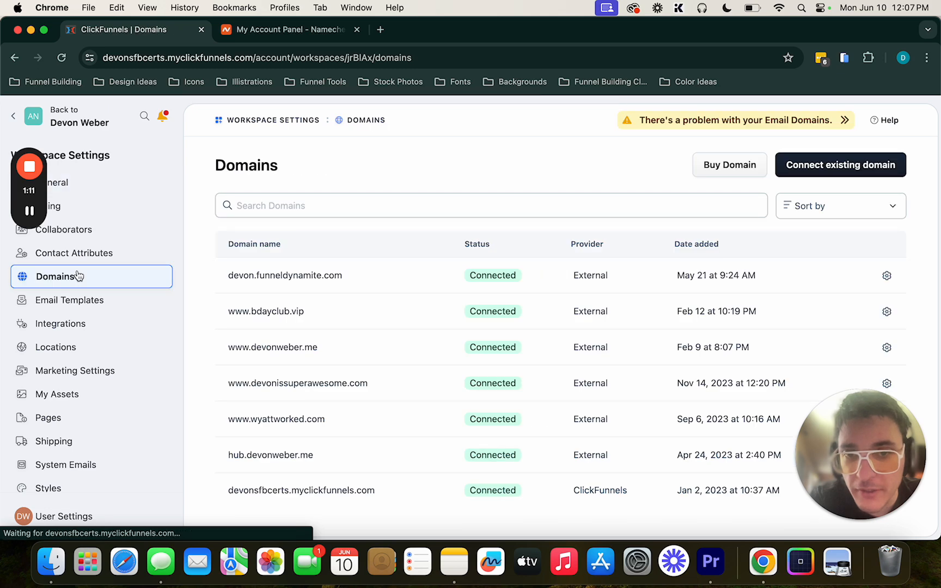
{"action": "left_click", "coordinate": [812, 172]}
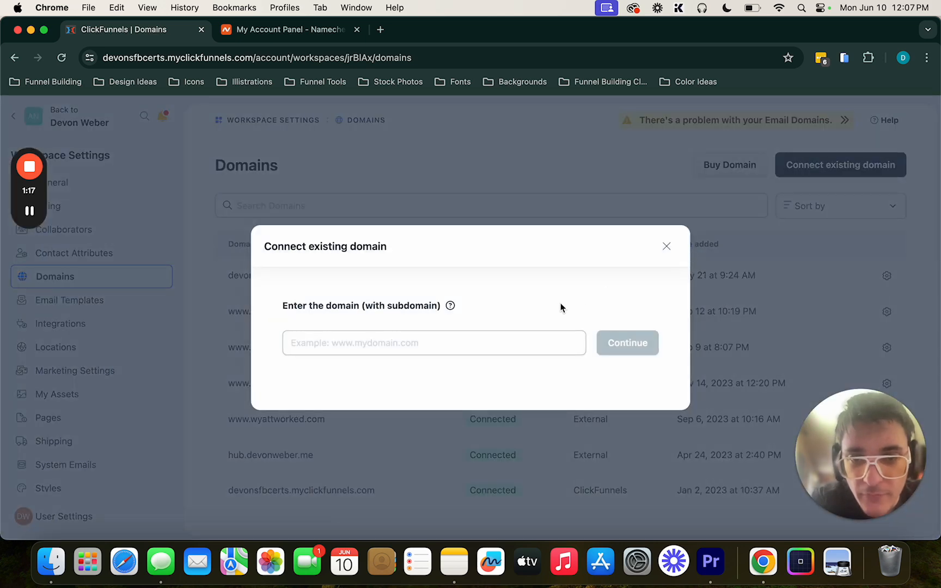
{"action": "left_click", "coordinate": [519, 337]}
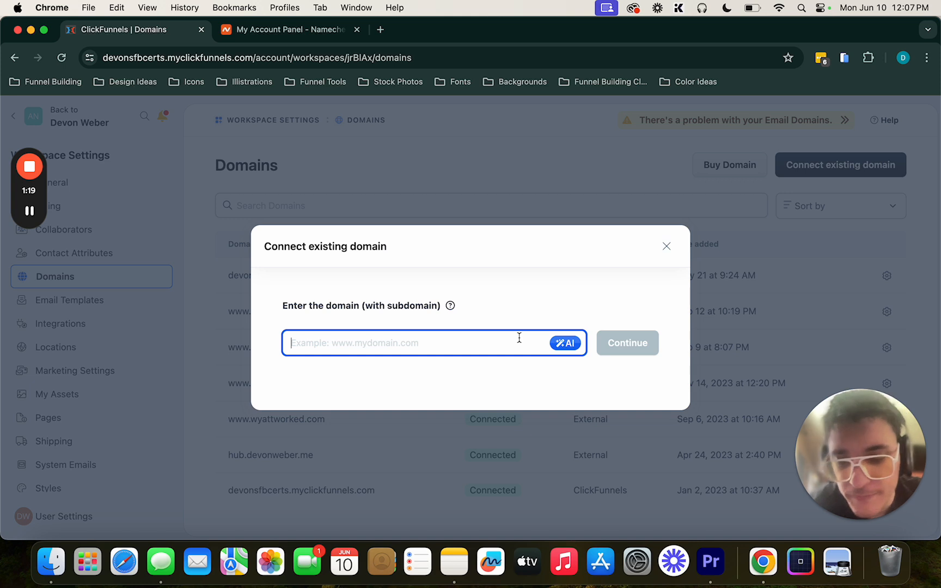
{"action": "type", "text": "5714c1"}
{"action": "key", "text": "BackSpace"}
{"action": "key", "text": "BackSpace"}
{"action": "key", "text": "BackSpace"}
{"action": "key", "text": "BackSpace"}
{"action": "key", "text": "BackSpace"}
{"action": "key", "text": "BackSpace"}
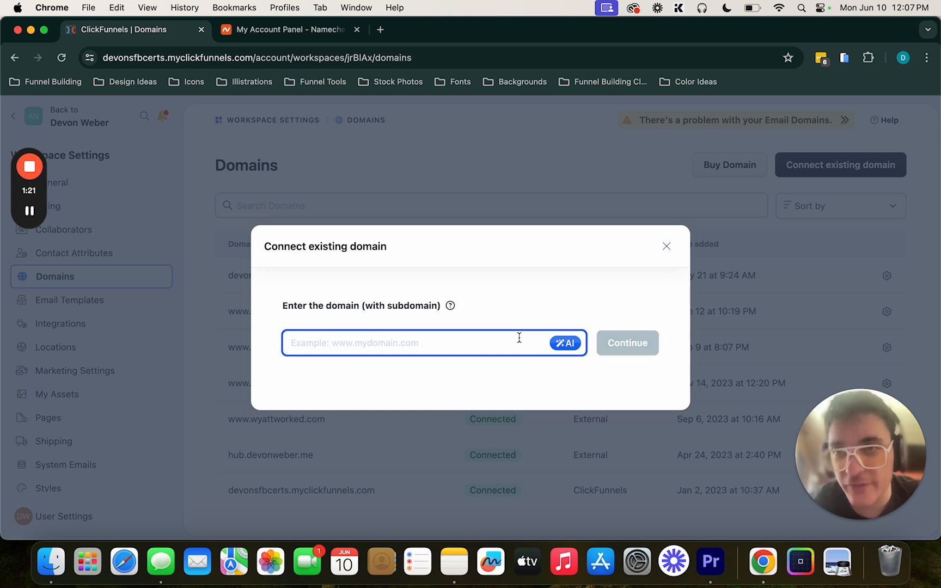
Copy elevatemusicteaching.com from the Namecheap domain list into the domain field of the ClickFunnels connection form
{"action": "left_click", "coordinate": [307, 35]}
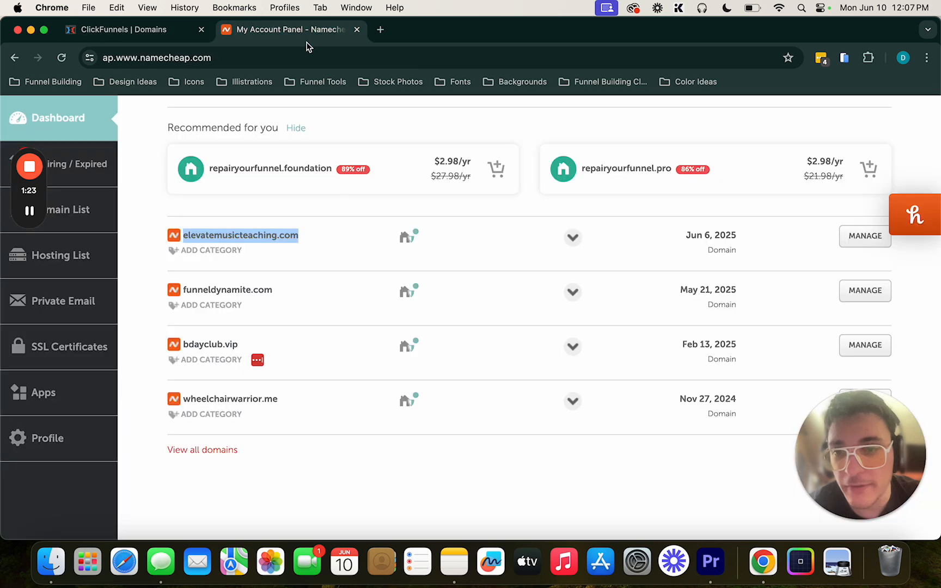
{"action": "right_click", "coordinate": [265, 233]}
{"action": "left_click", "coordinate": [288, 265]}
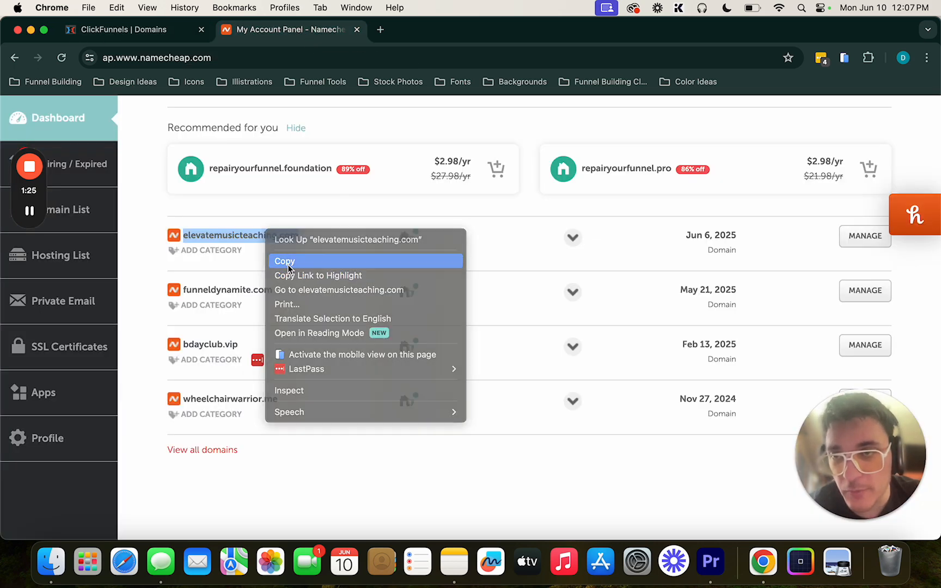
{"action": "left_click", "coordinate": [130, 29]}
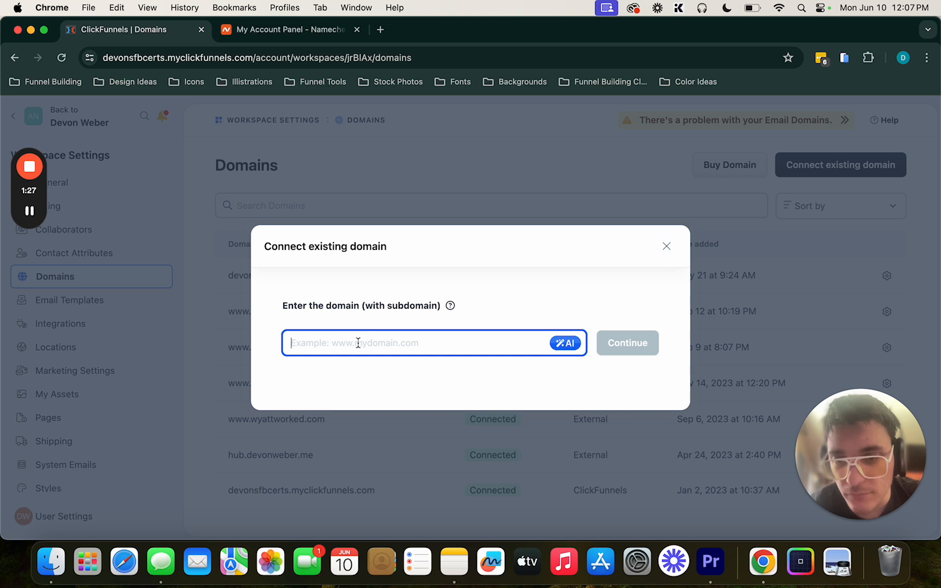
{"action": "key", "text": "super+v"}
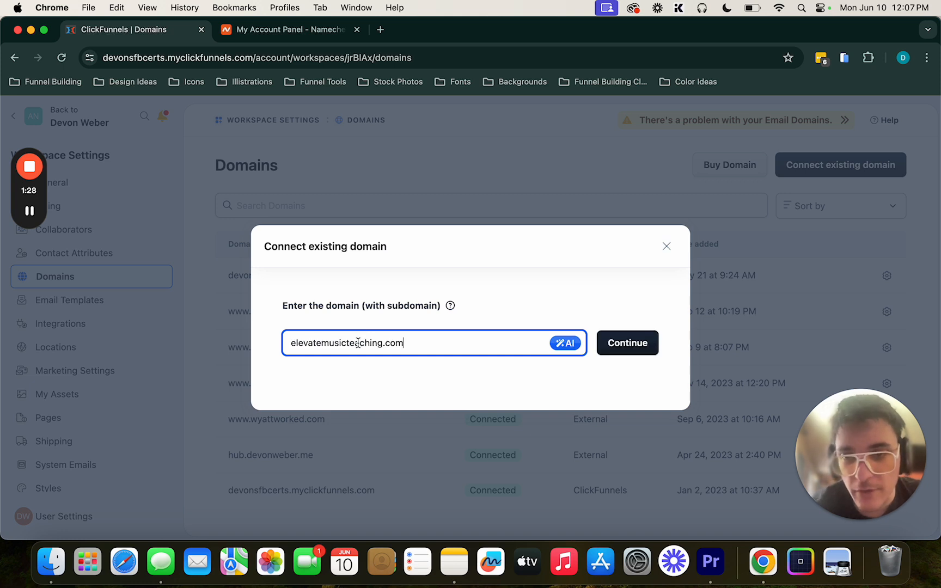
{"action": "left_click", "coordinate": [292, 342]}
{"action": "type", "text": "www"}
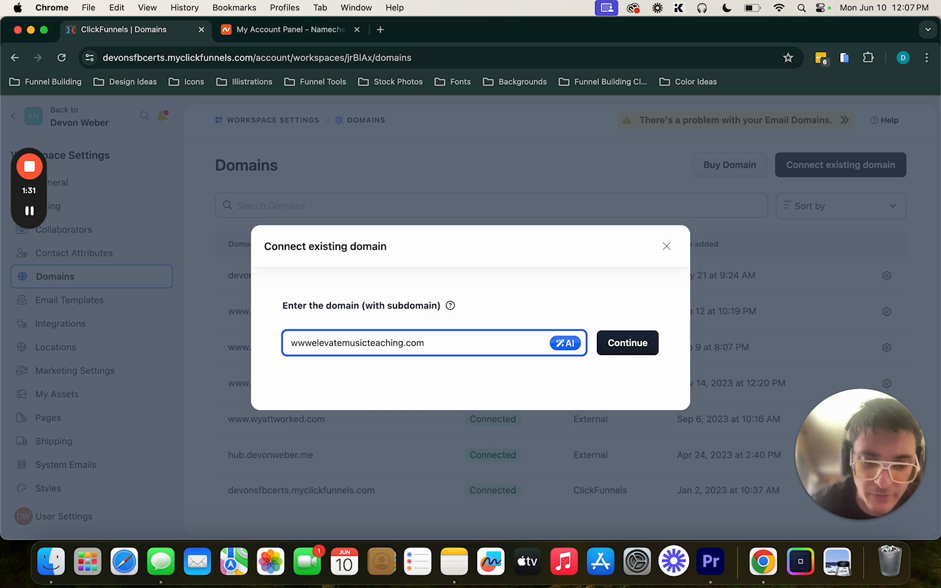
{"action": "type", "text": "."}
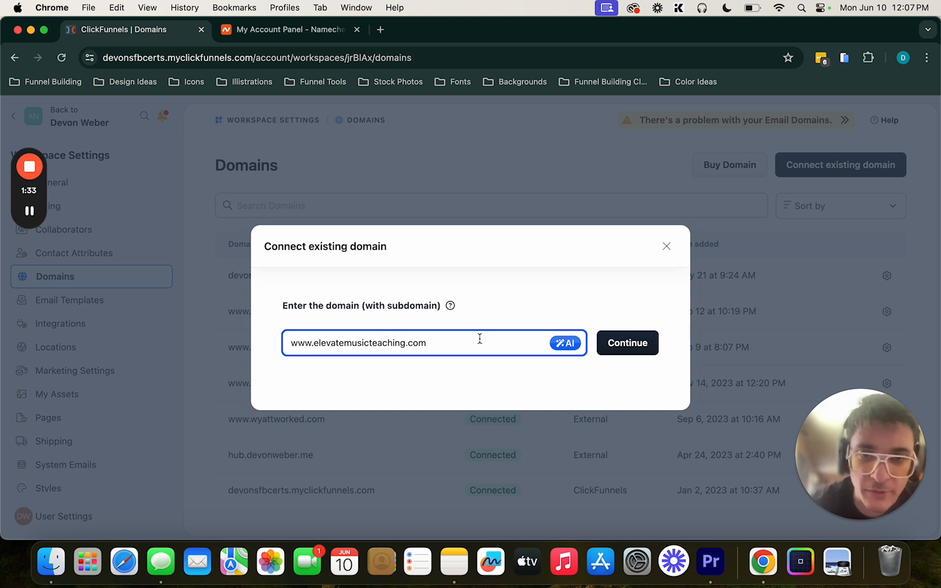
{"action": "left_click", "coordinate": [609, 349]}
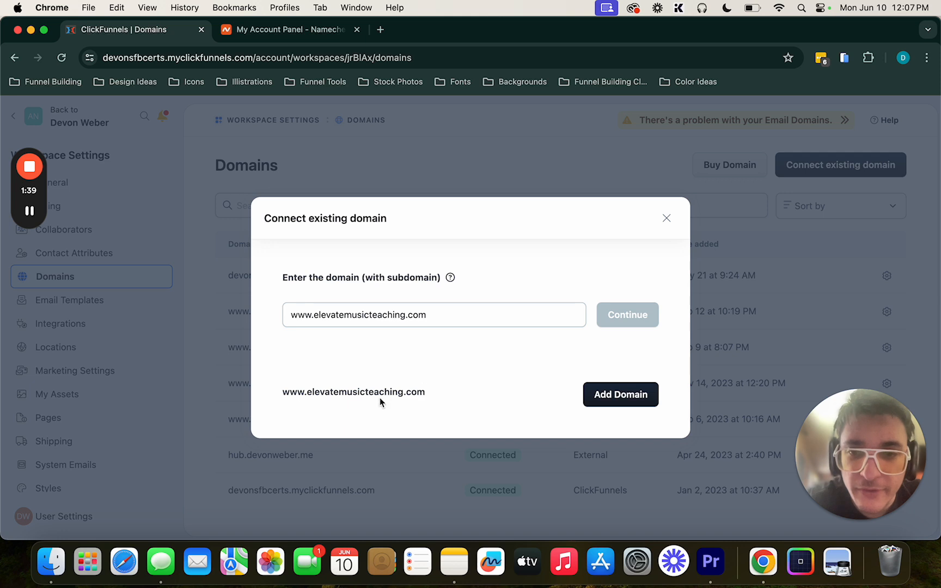
{"action": "left_click", "coordinate": [629, 406]}
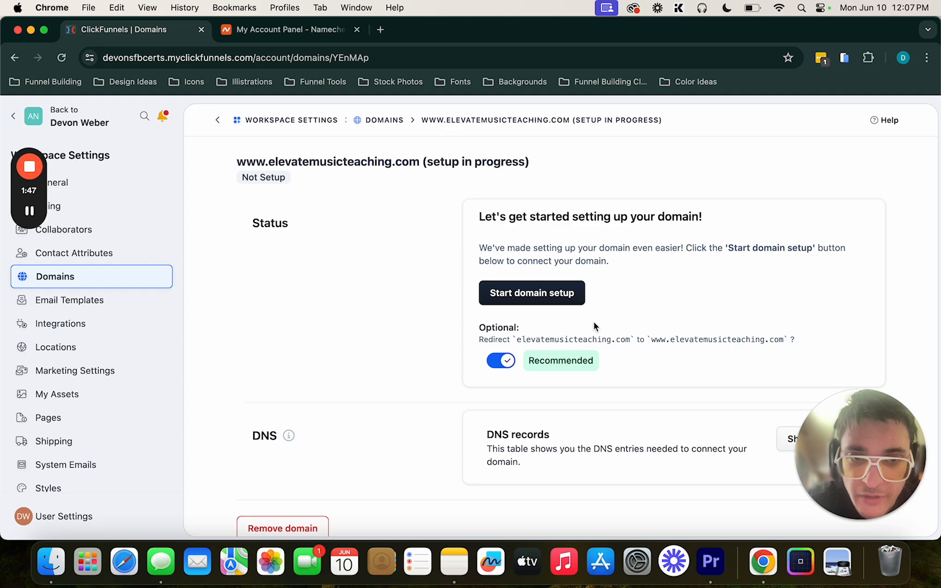
{"action": "scroll", "coordinate": [591, 359], "scroll_direction": "down", "scroll_amount": 2}
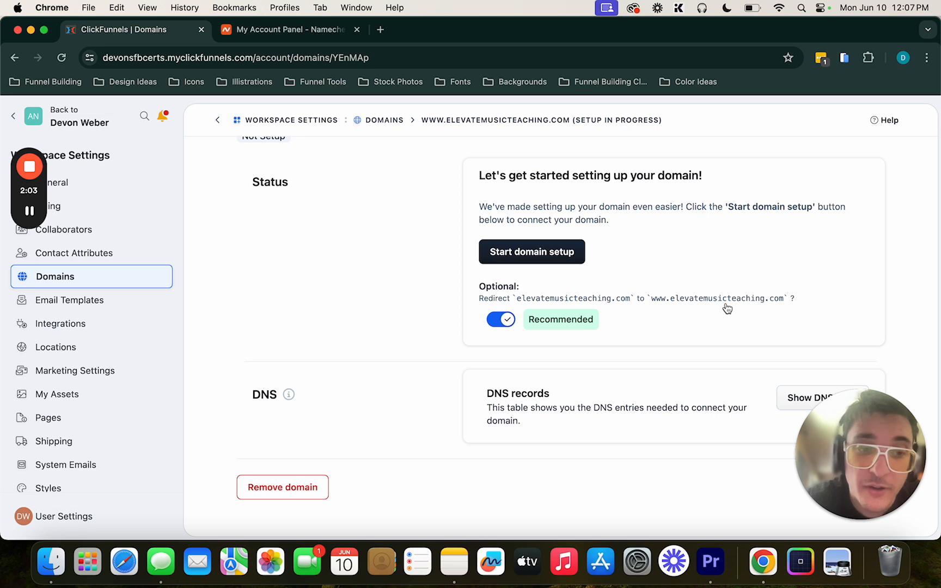
{"action": "scroll", "coordinate": [727, 309], "scroll_direction": "up", "scroll_amount": 2}
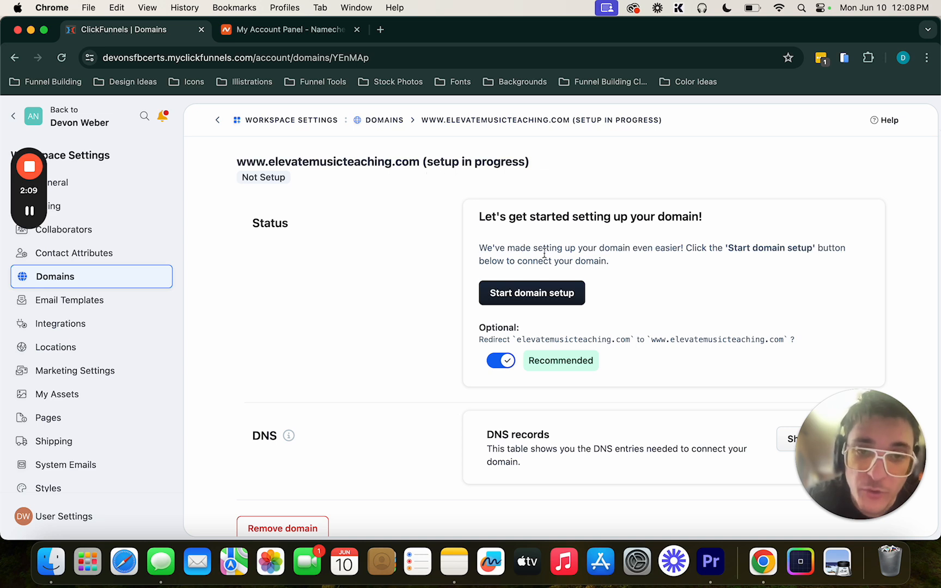
{"action": "left_click", "coordinate": [544, 288]}
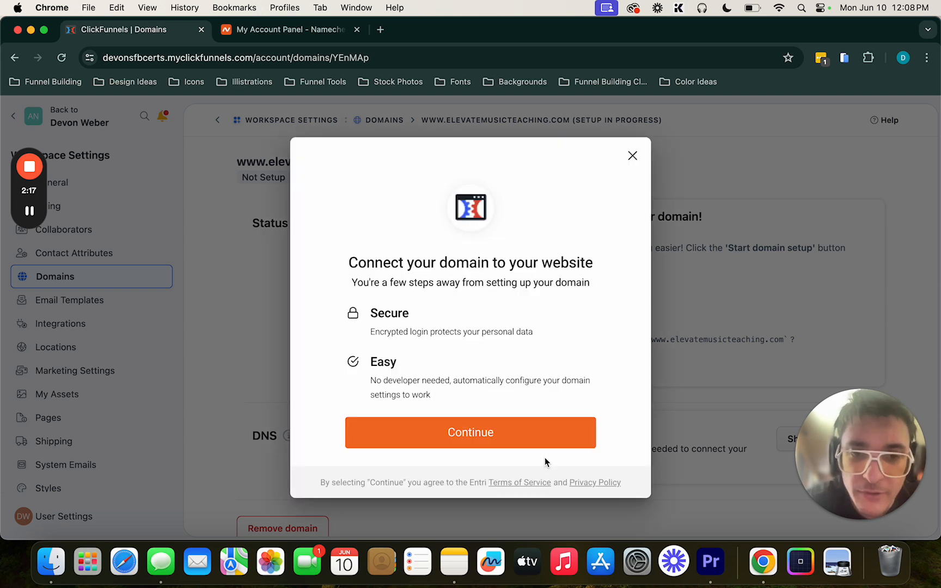
{"action": "left_click", "coordinate": [542, 438]}
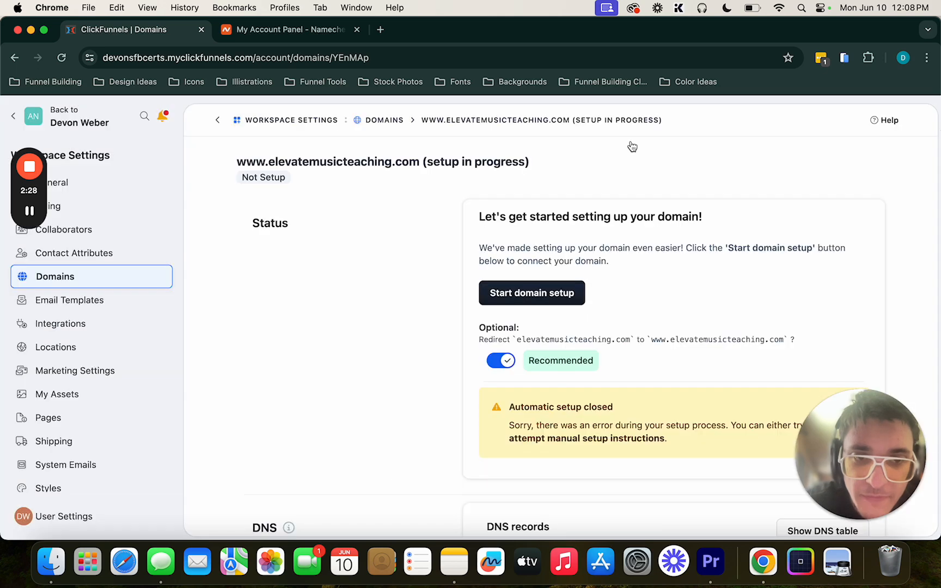
{"action": "left_click", "coordinate": [630, 141]}
Show the DNS records required for the domain and copy the data value of the @ TXT record
{"action": "scroll", "coordinate": [634, 226], "scroll_direction": "down", "scroll_amount": 3}
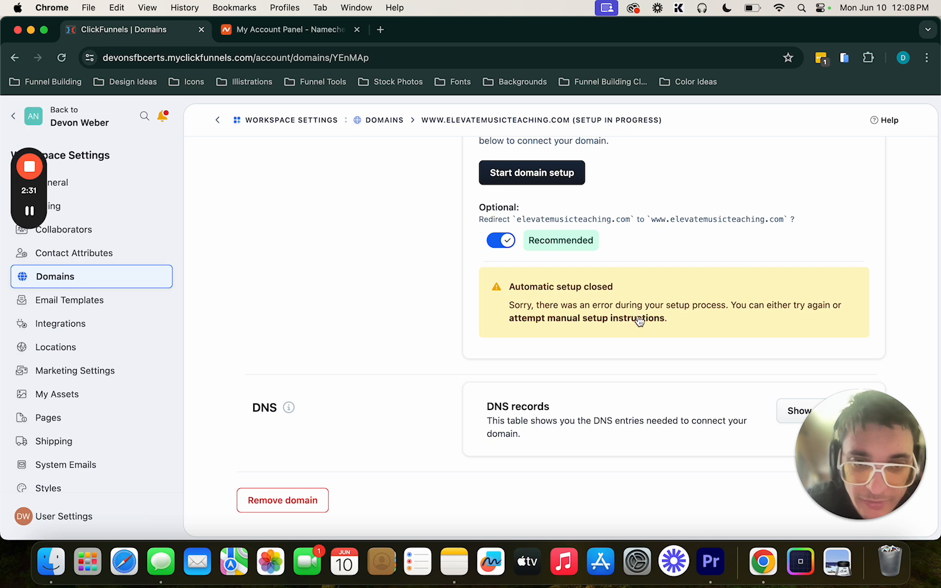
{"action": "scroll", "coordinate": [638, 321], "scroll_direction": "down", "scroll_amount": 2}
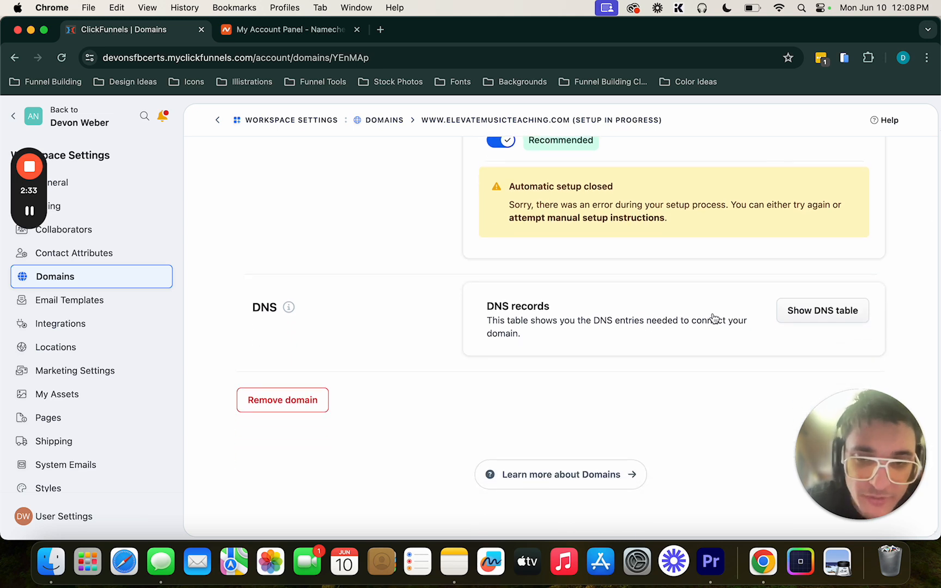
{"action": "left_click", "coordinate": [792, 314]}
{"action": "scroll", "coordinate": [791, 315], "scroll_direction": "down", "scroll_amount": 1}
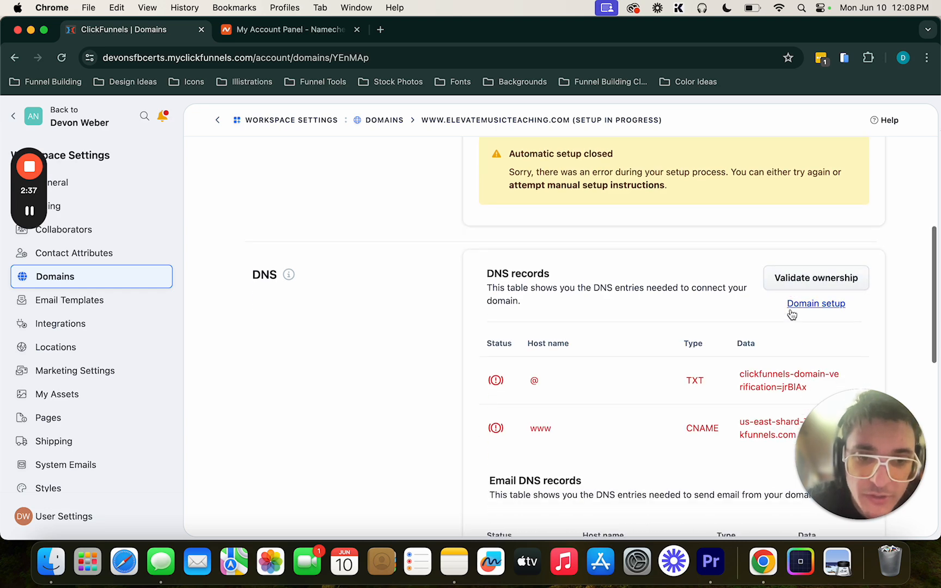
{"action": "scroll", "coordinate": [791, 310], "scroll_direction": "down", "scroll_amount": 8}
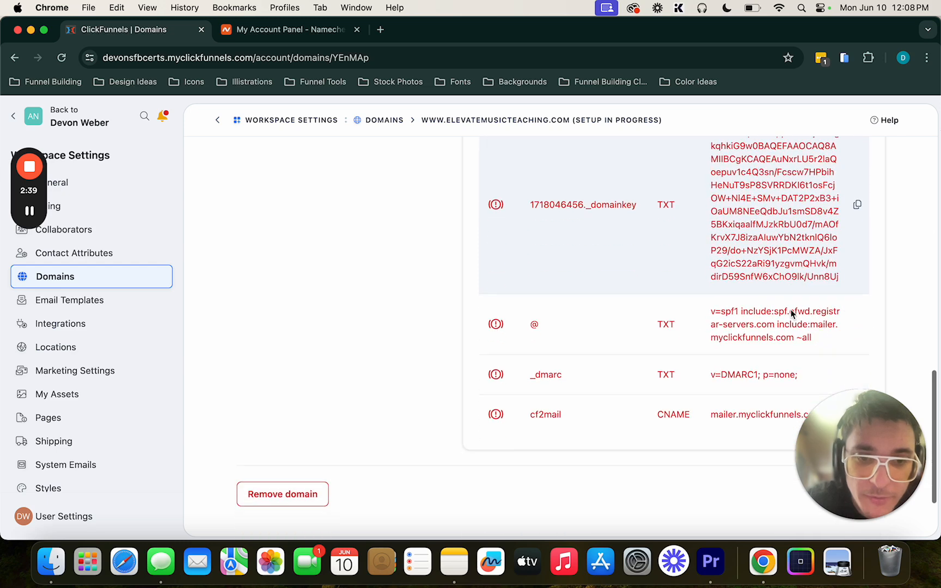
{"action": "scroll", "coordinate": [791, 309], "scroll_direction": "up", "scroll_amount": 7}
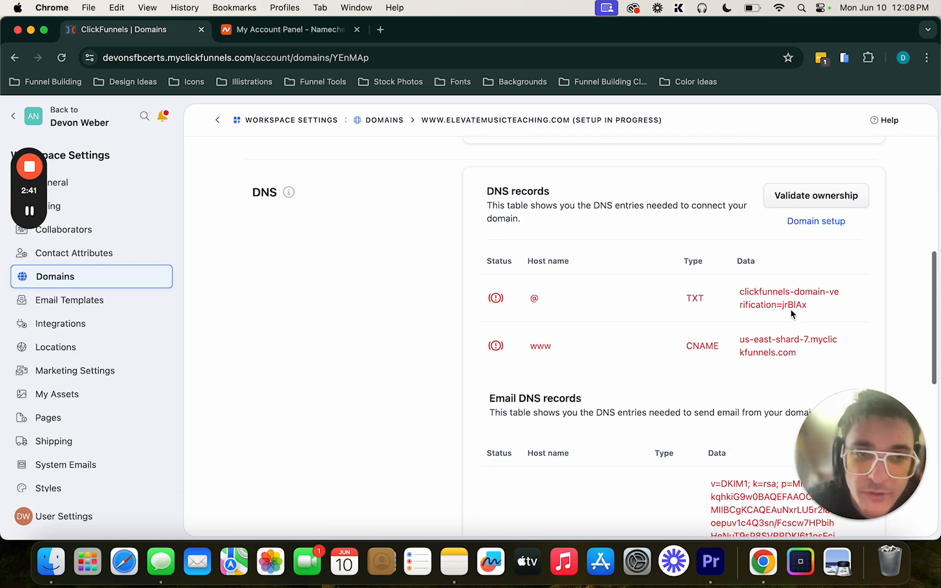
{"action": "scroll", "coordinate": [791, 310], "scroll_direction": "up", "scroll_amount": 1}
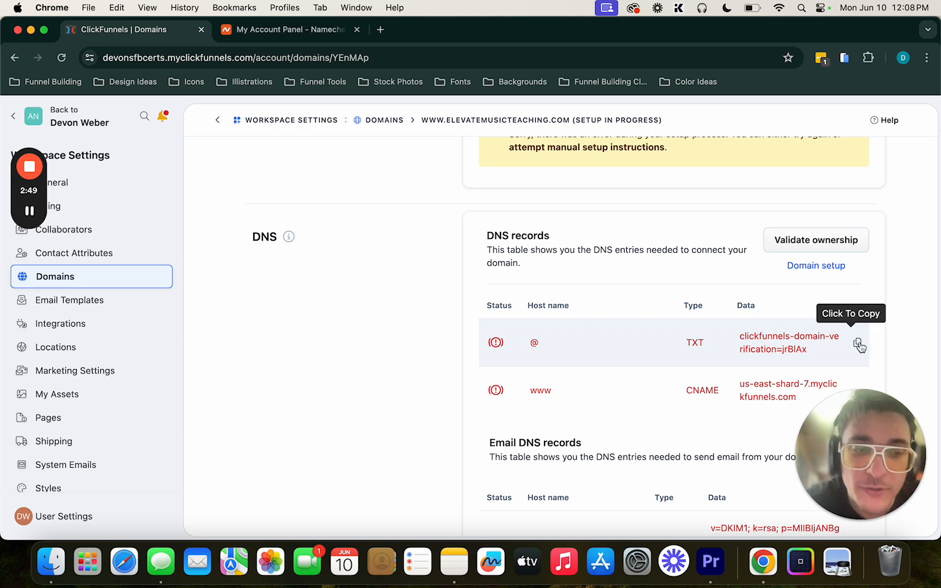
{"action": "left_click", "coordinate": [859, 346]}
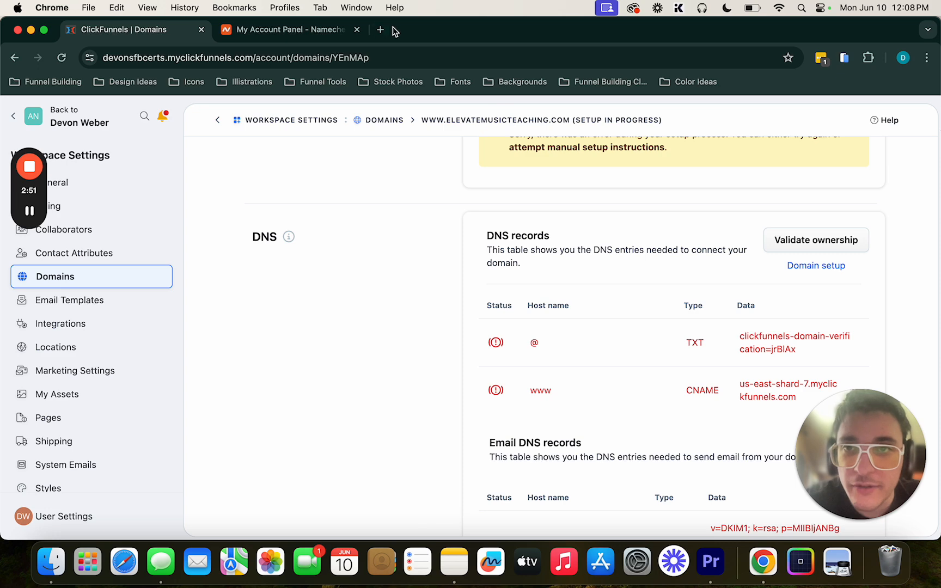
Switch to Namecheap and open the host records in the advanced DNS settings of elevatemusicteaching.com
{"action": "left_click", "coordinate": [293, 40]}
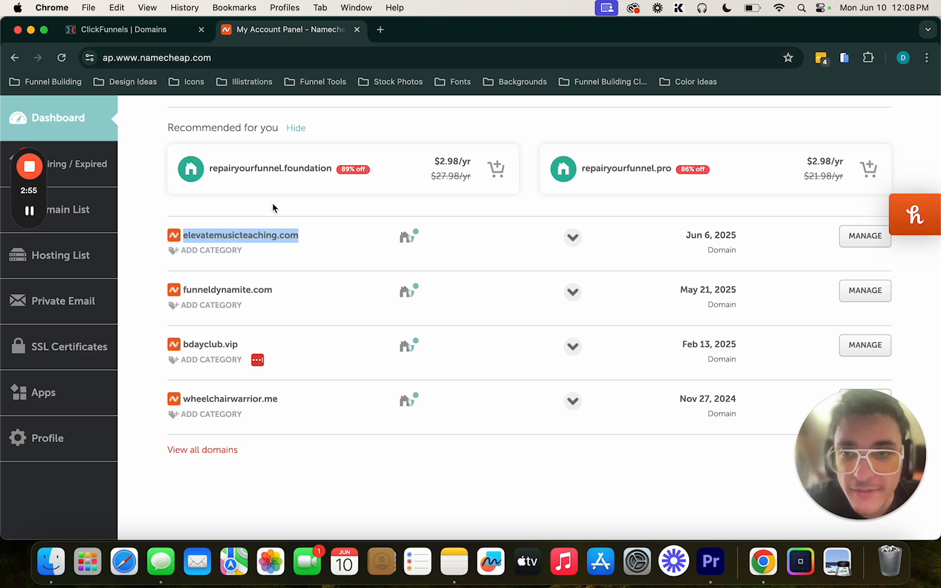
{"action": "left_click", "coordinate": [258, 238]}
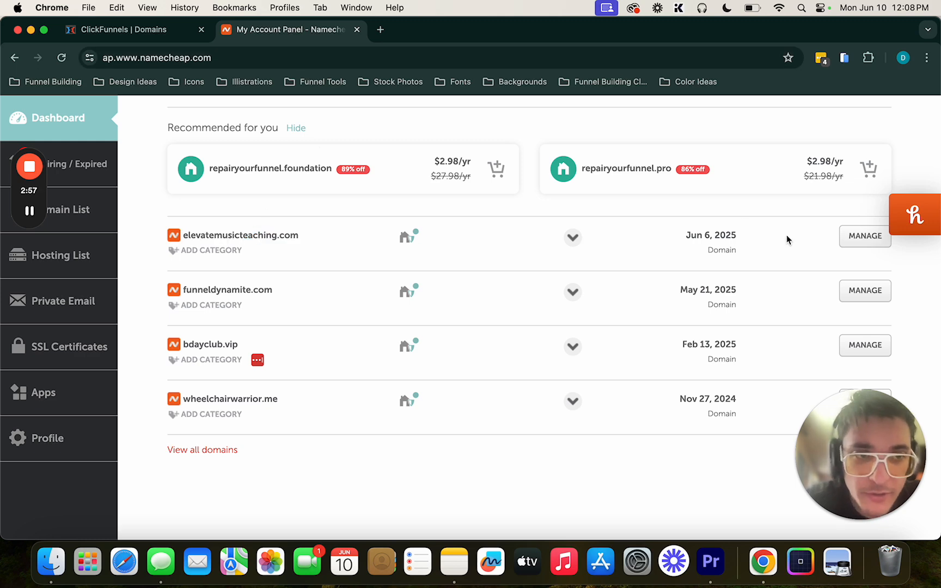
{"action": "left_click", "coordinate": [852, 240]}
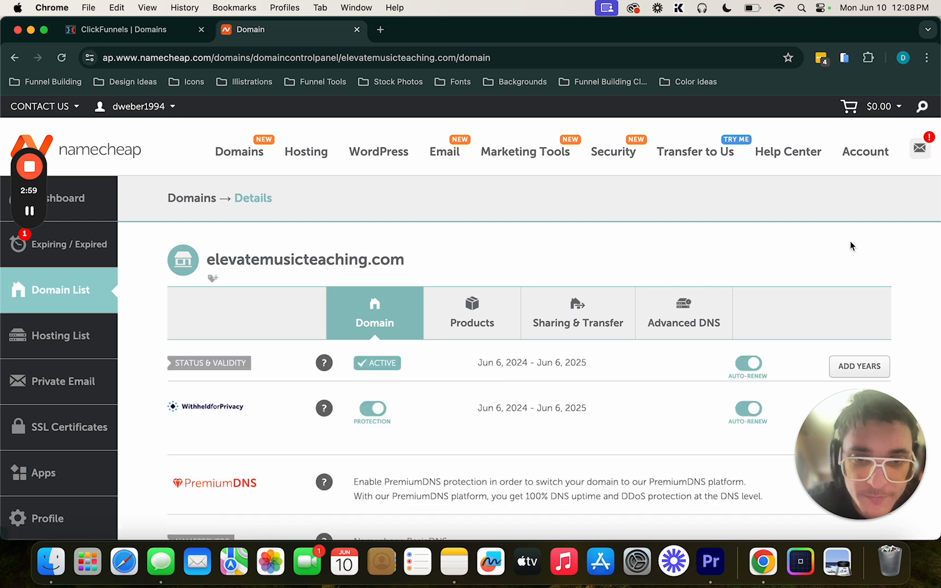
{"action": "scroll", "coordinate": [734, 321], "scroll_direction": "down", "scroll_amount": 5}
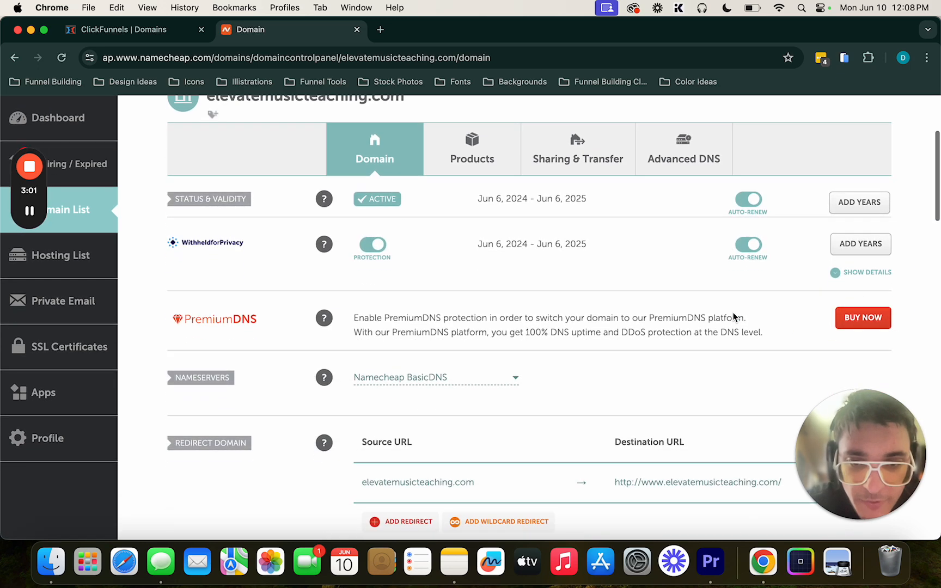
{"action": "scroll", "coordinate": [733, 317], "scroll_direction": "up", "scroll_amount": 1}
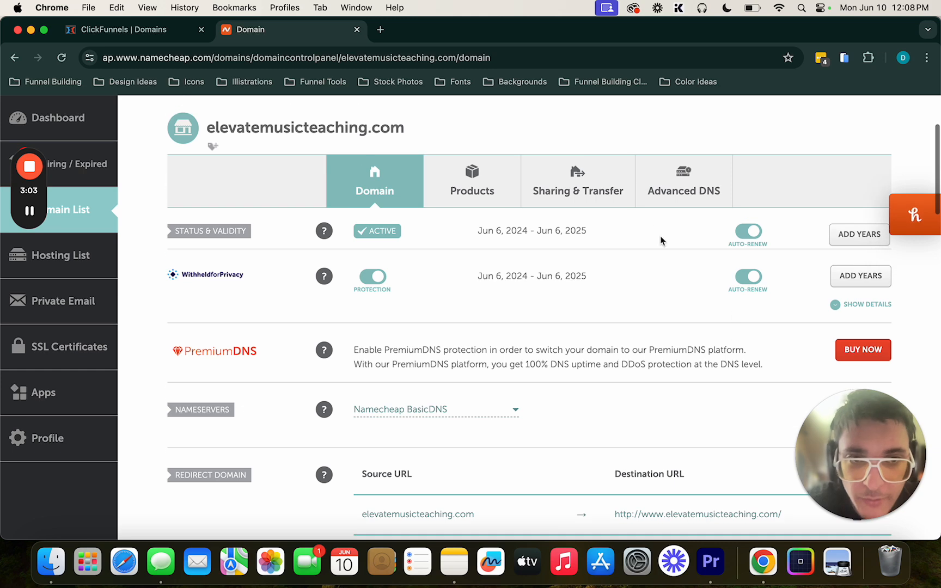
{"action": "left_click", "coordinate": [660, 204]}
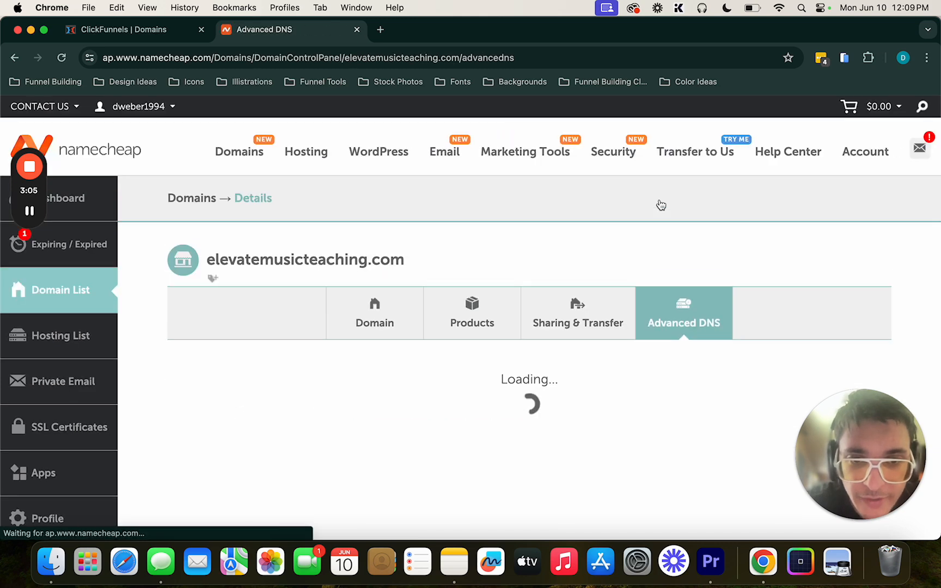
{"action": "scroll", "coordinate": [639, 269], "scroll_direction": "down", "scroll_amount": 3}
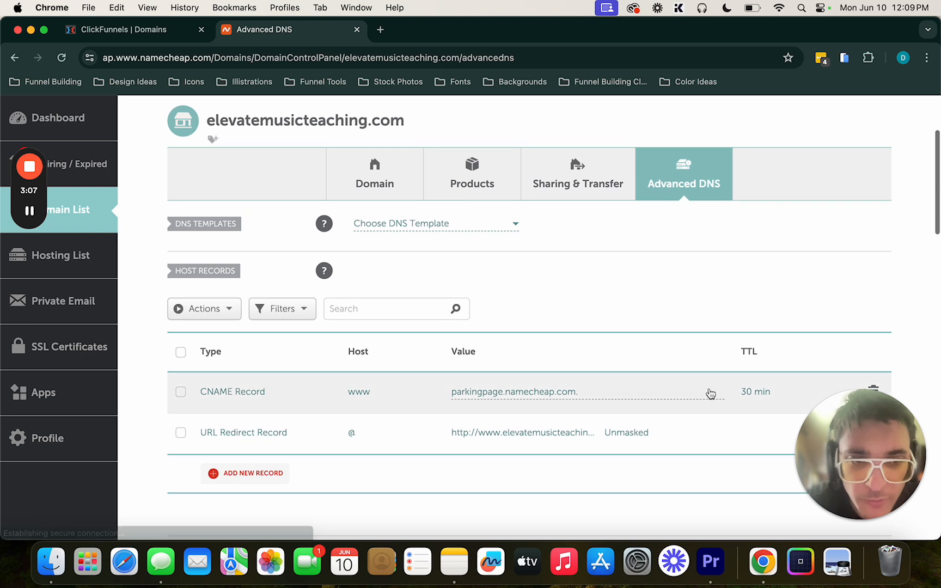
Delete the existing www CNAME record and the @ URL redirect record from the host records
{"action": "scroll", "coordinate": [710, 393], "scroll_direction": "down", "scroll_amount": 3}
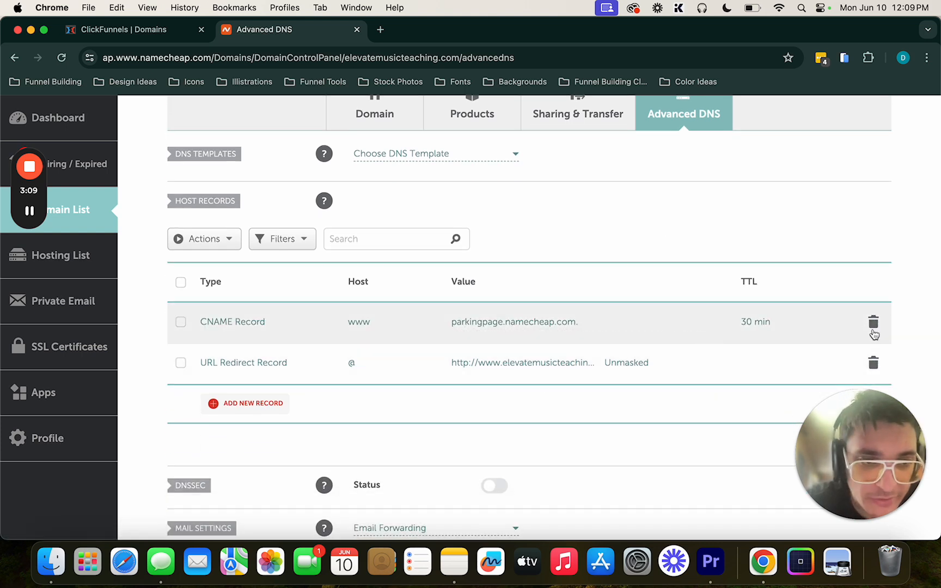
{"action": "left_click", "coordinate": [873, 324]}
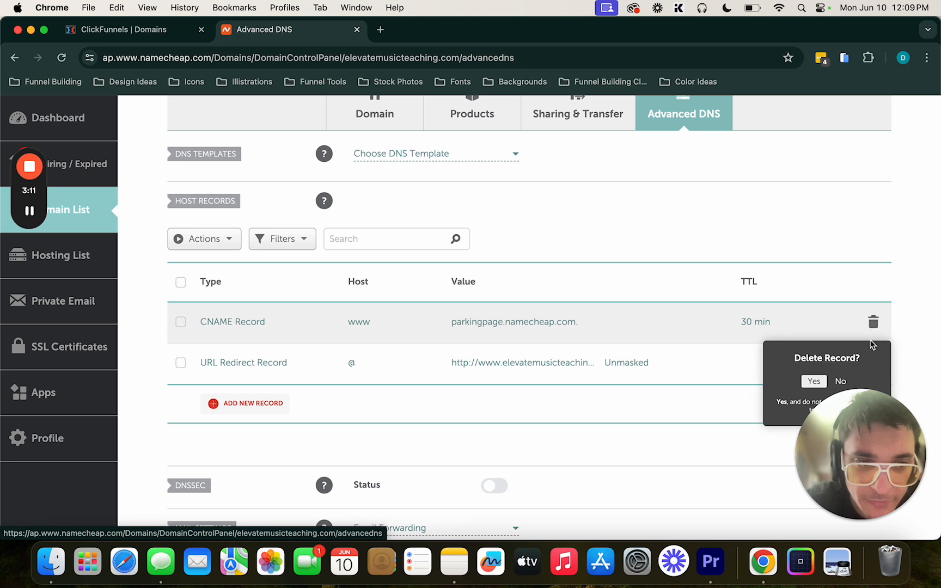
{"action": "left_click", "coordinate": [821, 382]}
{"action": "left_click", "coordinate": [873, 321]}
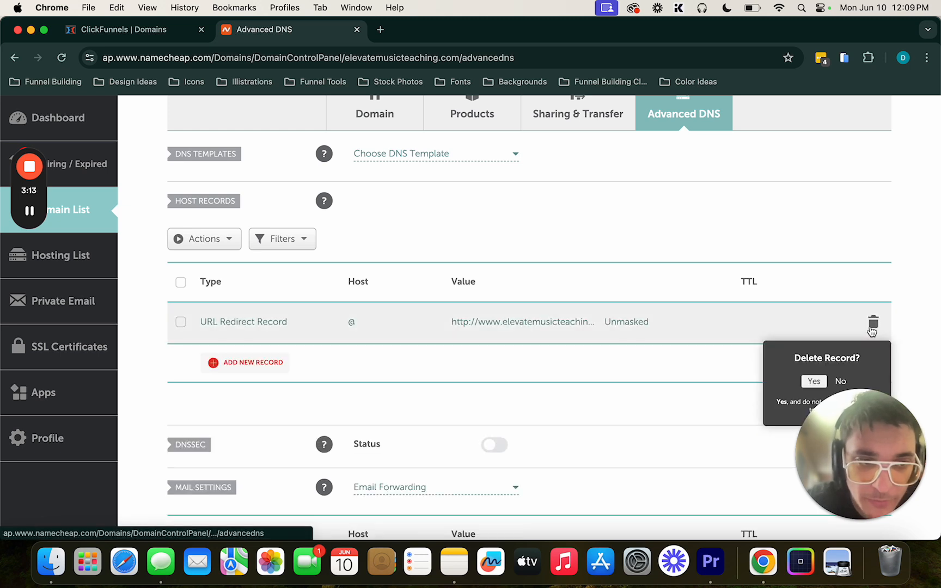
{"action": "left_click", "coordinate": [817, 384]}
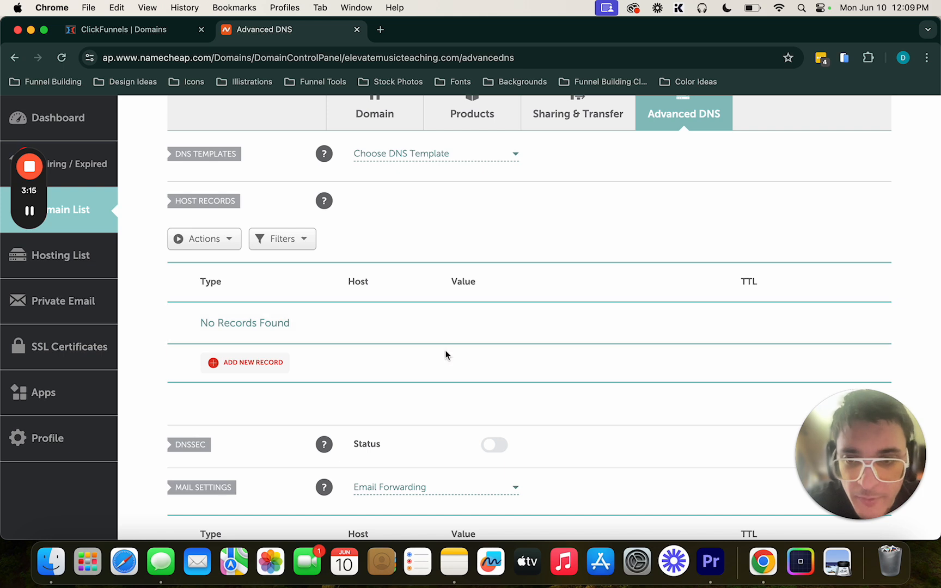
Add and save a TXT host record with host @ and the copied ClickFunnels domain verification value
{"action": "left_click", "coordinate": [278, 370]}
{"action": "scroll", "coordinate": [268, 360], "scroll_direction": "down", "scroll_amount": 5}
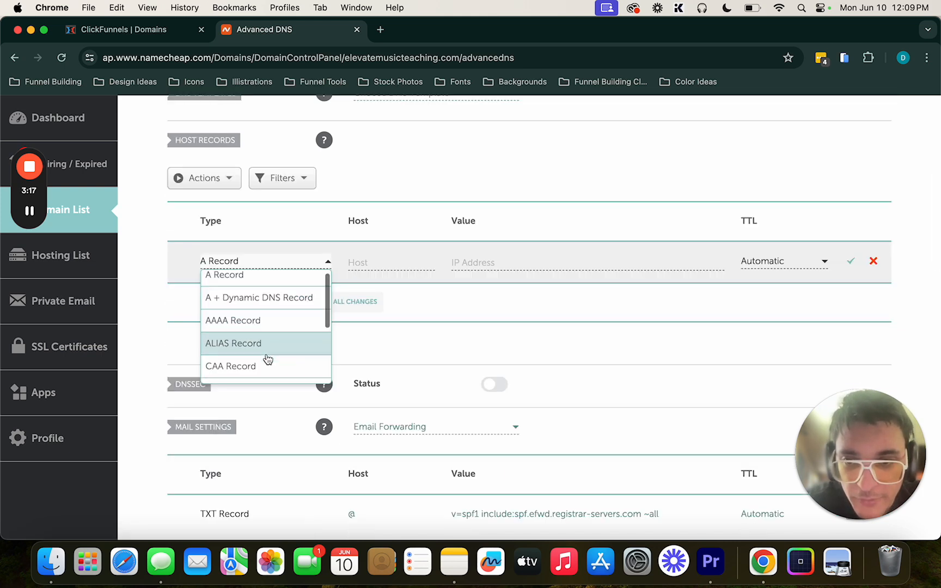
{"action": "left_click", "coordinate": [259, 351]}
{"action": "left_click", "coordinate": [381, 261]}
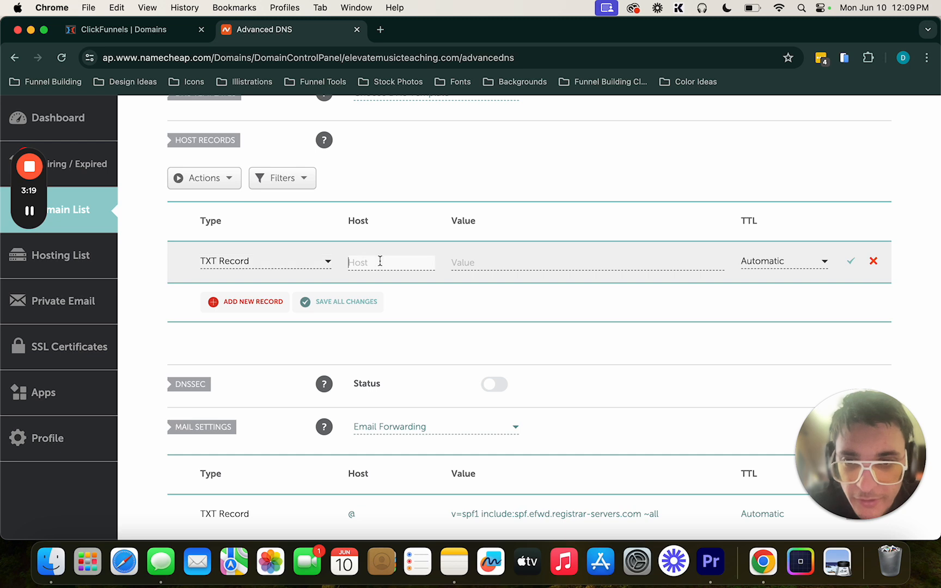
{"action": "type", "text": "@"}
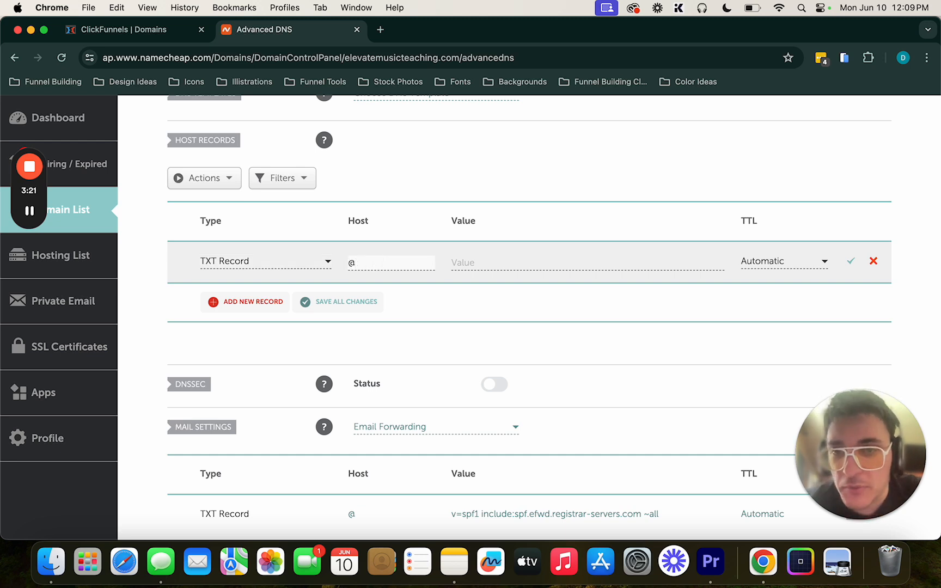
{"action": "left_click", "coordinate": [484, 263]}
{"action": "key", "text": "super+v"}
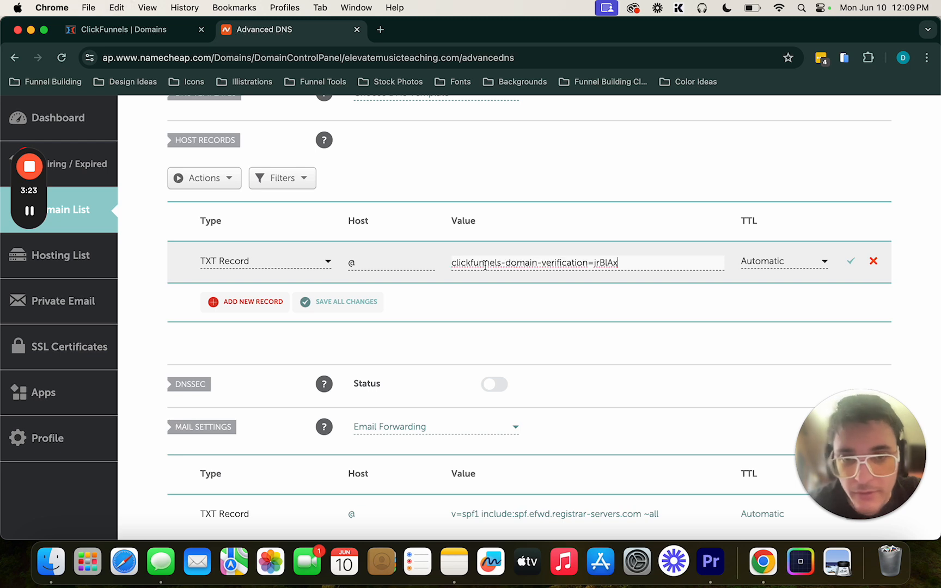
{"action": "left_click", "coordinate": [851, 263]}
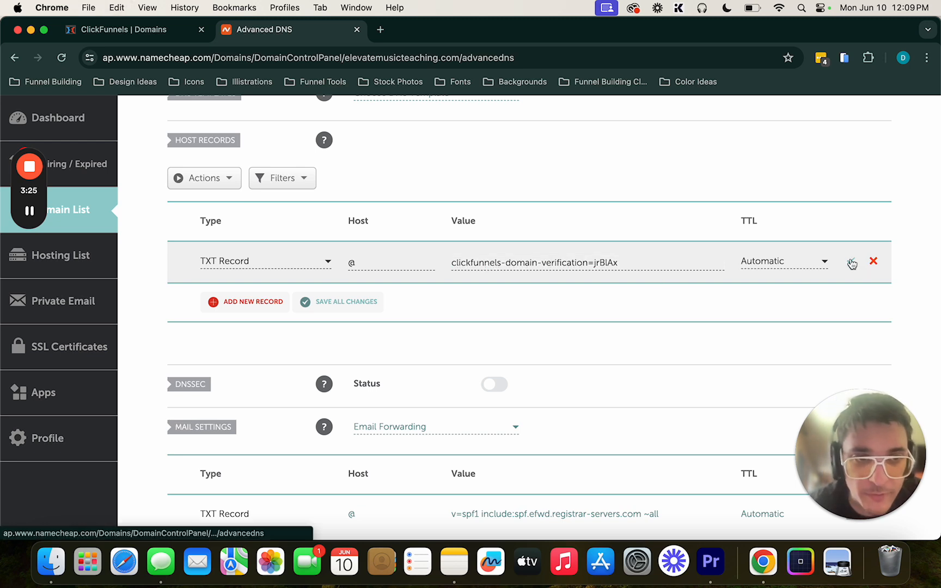
Switch to ClickFunnels and copy the data value of the www CNAME record
{"action": "left_click", "coordinate": [162, 32]}
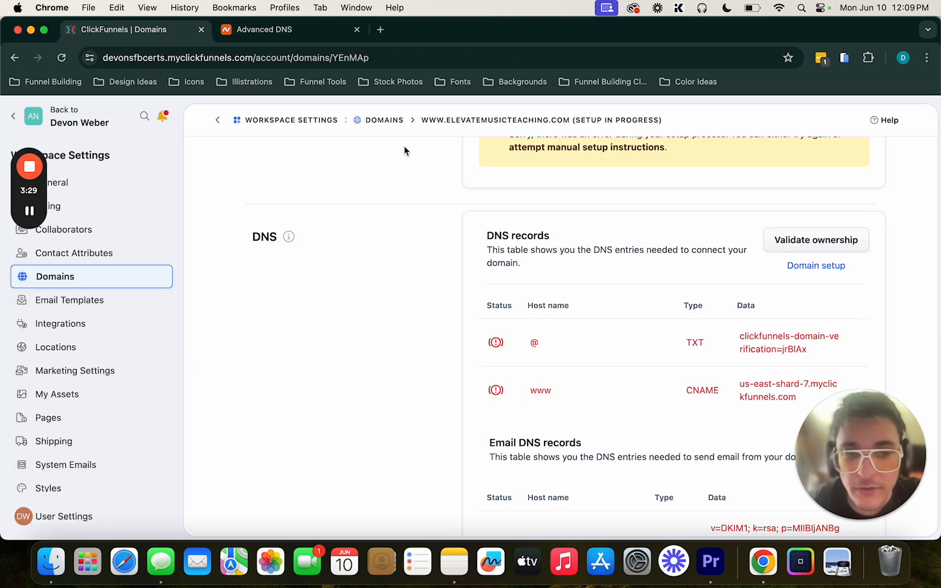
{"action": "scroll", "coordinate": [715, 371], "scroll_direction": "down", "scroll_amount": 1}
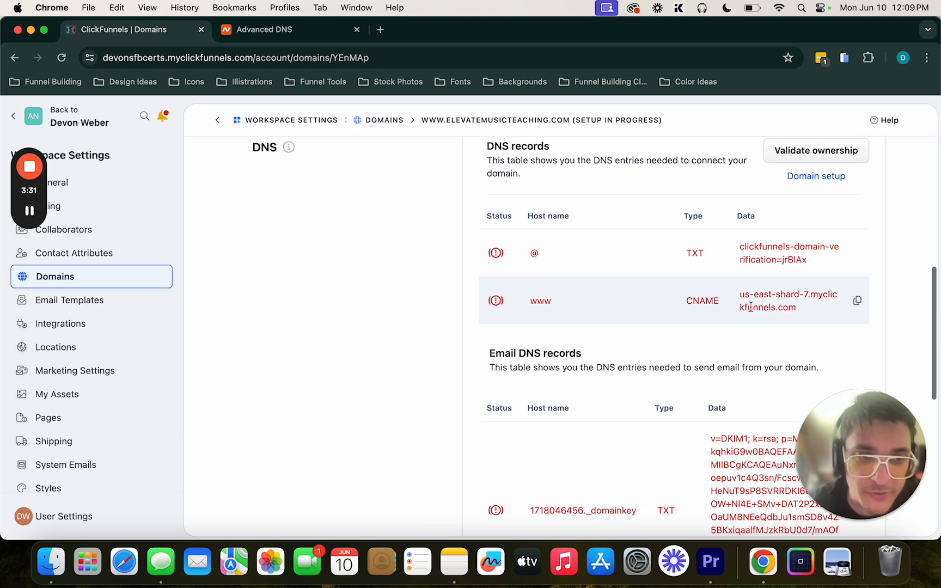
{"action": "left_click", "coordinate": [856, 305]}
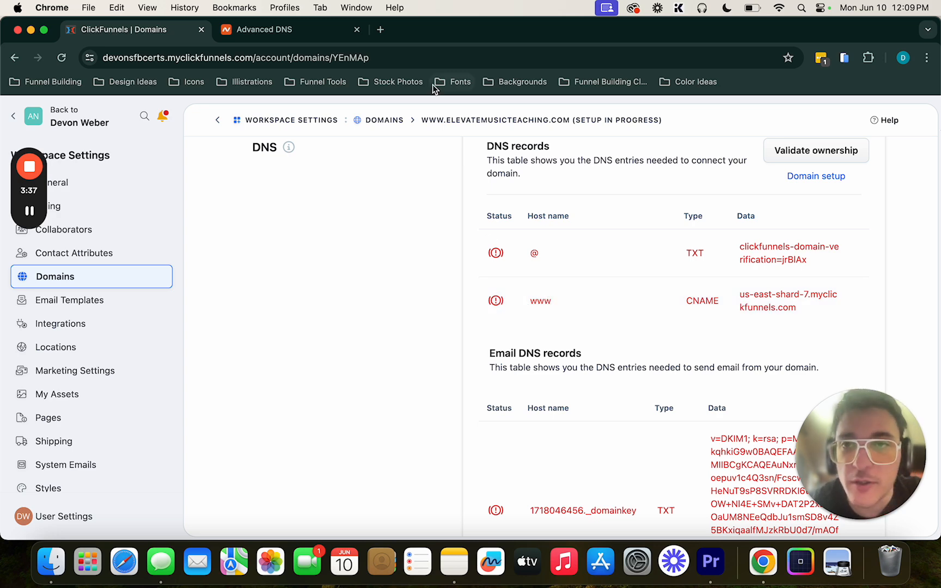
Switch to Namecheap and save a new CNAME host record with host www and target us-east-shard-7.myclickfunnels.com
{"action": "left_click", "coordinate": [320, 30]}
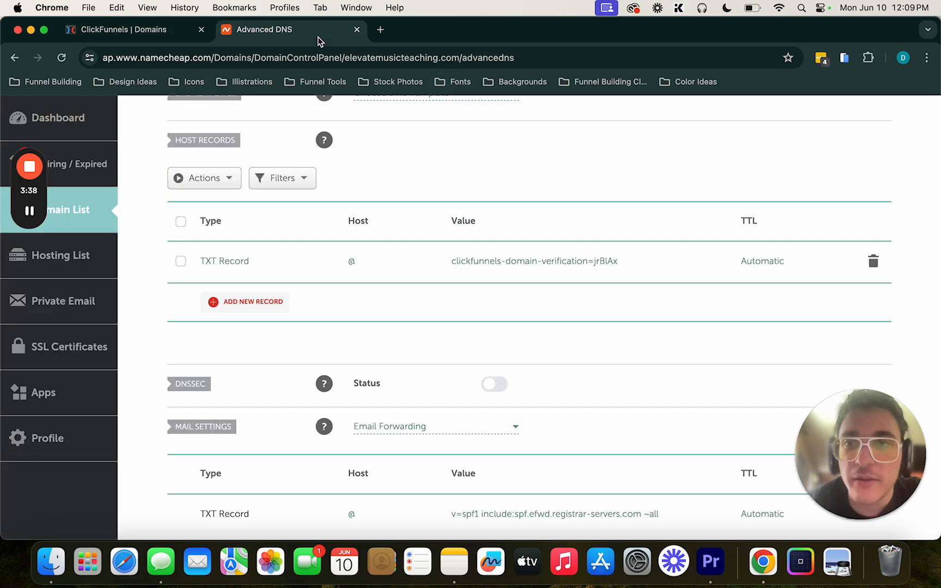
{"action": "left_click", "coordinate": [267, 303]}
{"action": "scroll", "coordinate": [289, 382], "scroll_direction": "down", "scroll_amount": 3}
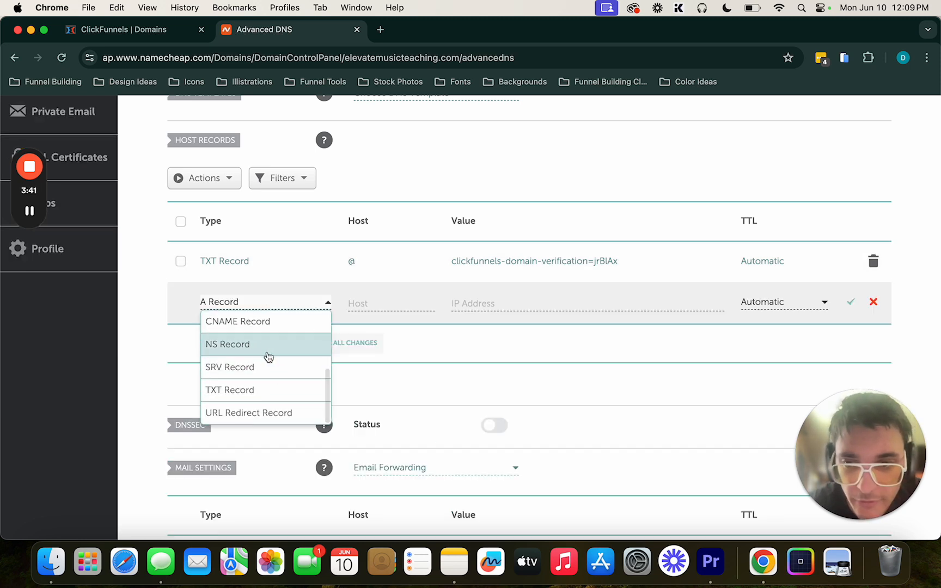
{"action": "left_click", "coordinate": [265, 323]}
{"action": "left_click", "coordinate": [376, 306]}
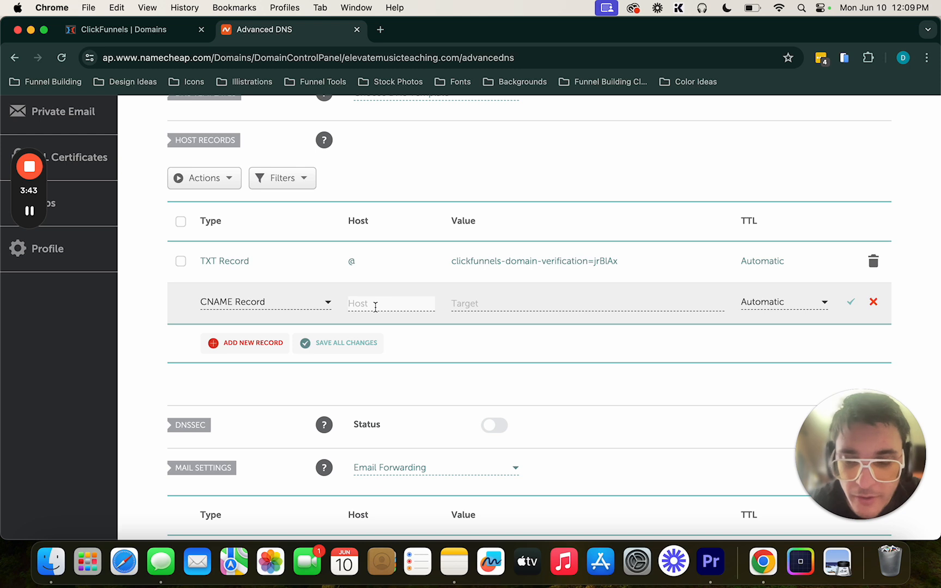
{"action": "type", "text": "www"}
{"action": "left_click", "coordinate": [484, 306]}
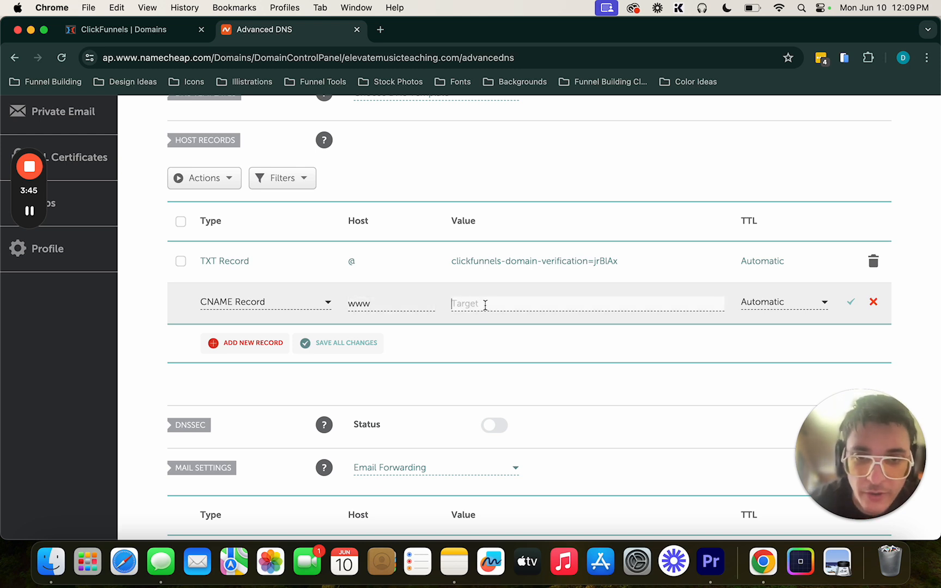
{"action": "key", "text": "super+v"}
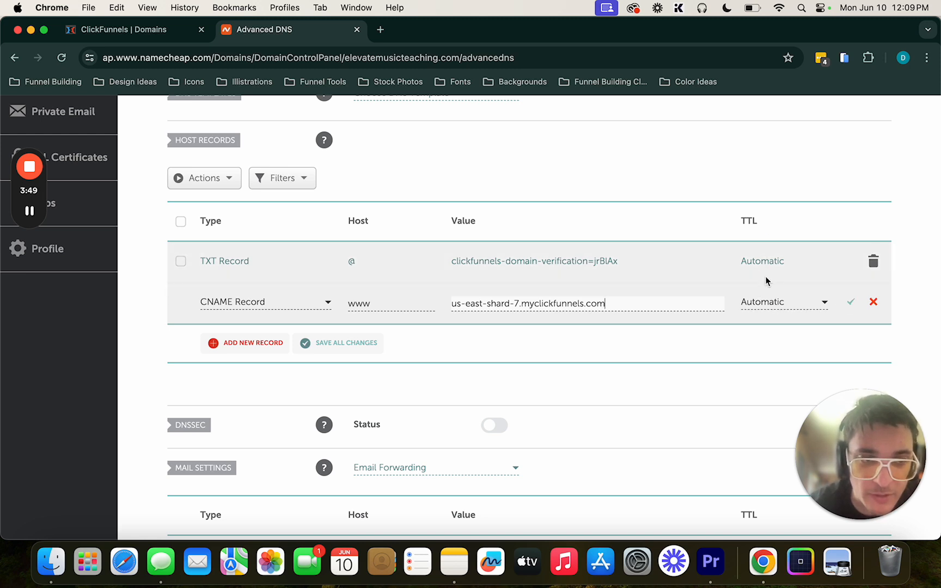
{"action": "left_click", "coordinate": [851, 303]}
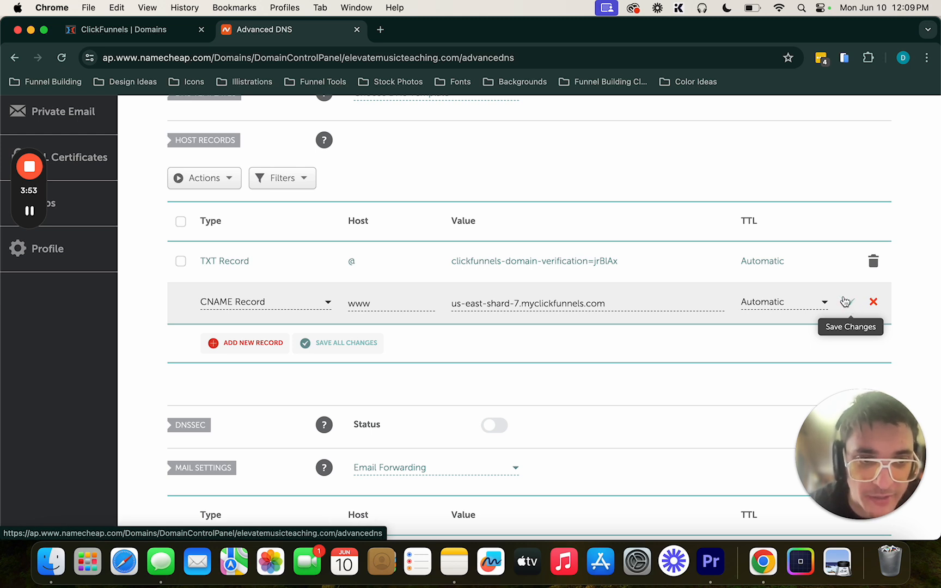
{"action": "left_click", "coordinate": [851, 306]}
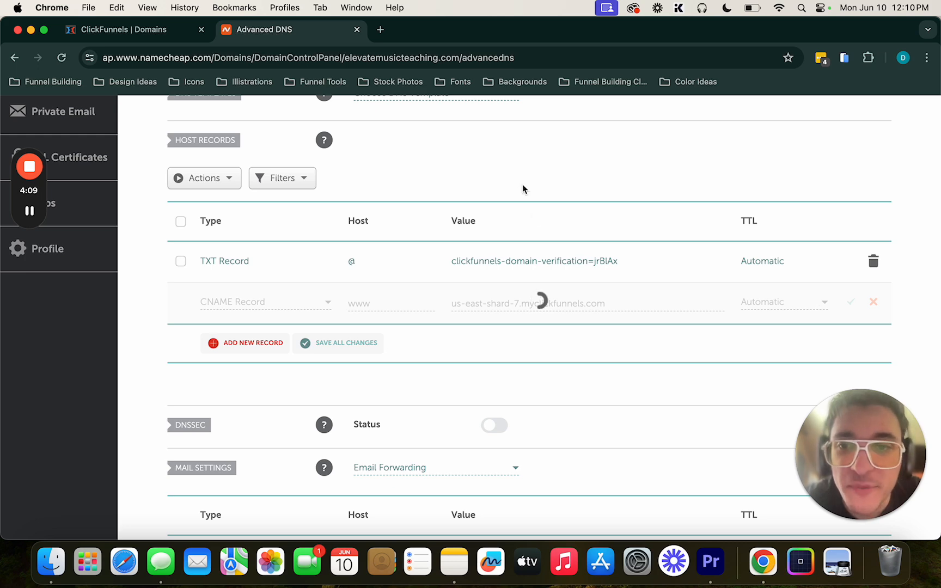
Switch to ClickFunnels and copy the data value of the _domainkey TXT record in the email DNS records
{"action": "left_click", "coordinate": [176, 32]}
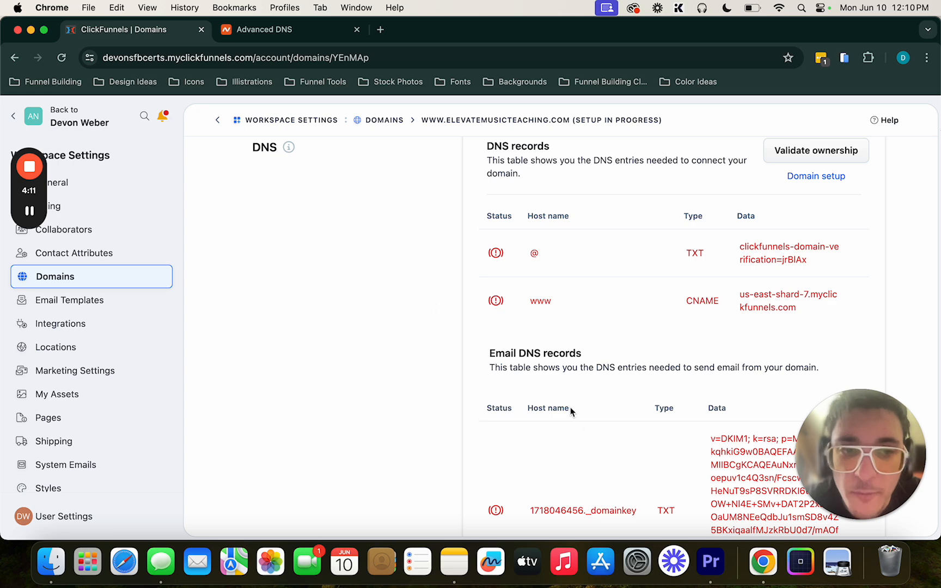
{"action": "scroll", "coordinate": [571, 411], "scroll_direction": "down", "scroll_amount": 5}
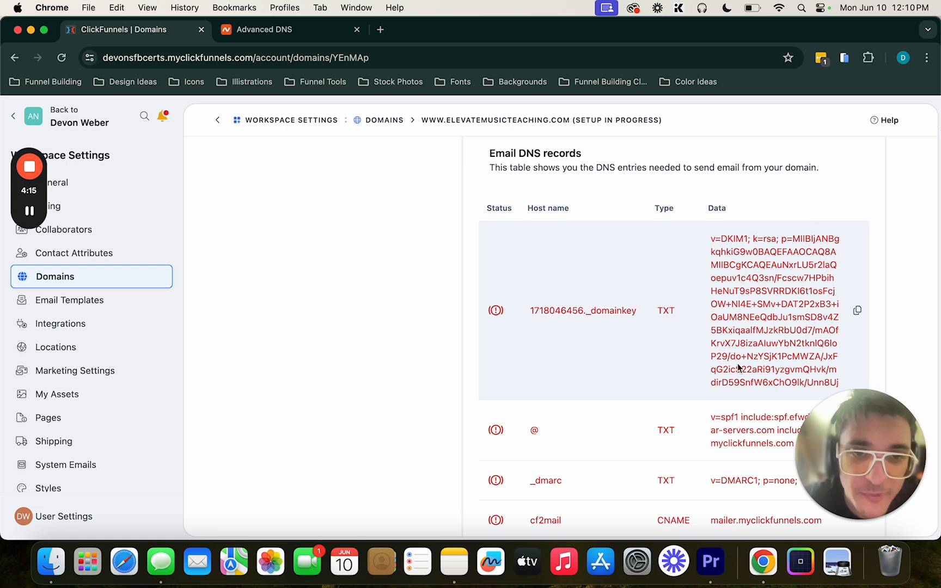
{"action": "left_click", "coordinate": [856, 315]}
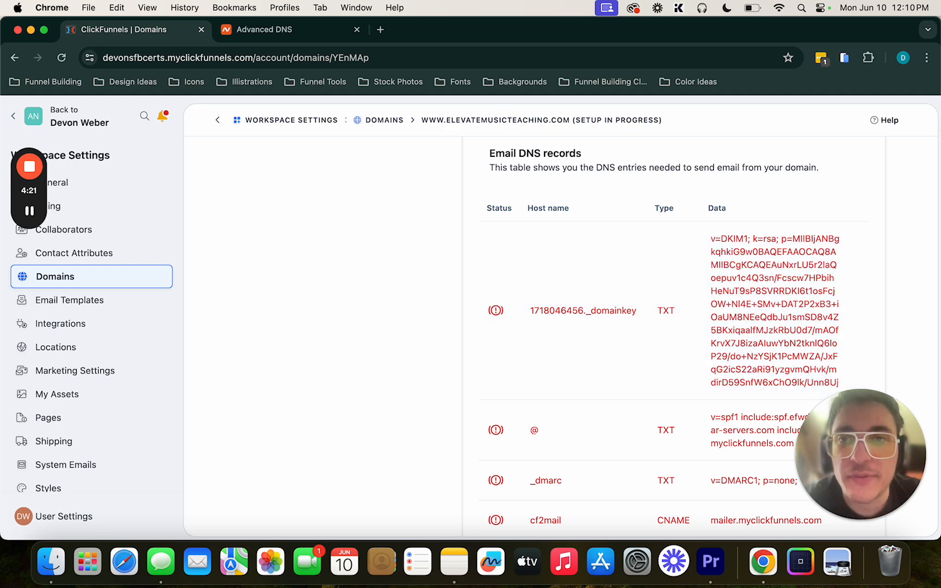
Switch to Namecheap, start a new TXT host record and paste the copied DKIM data as its value
{"action": "left_click", "coordinate": [277, 28]}
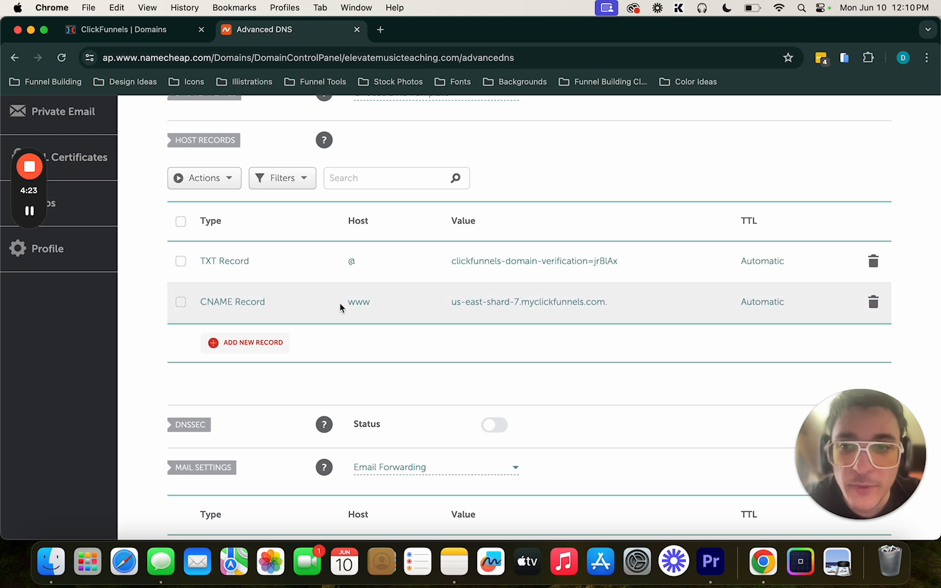
{"action": "left_click", "coordinate": [273, 342]}
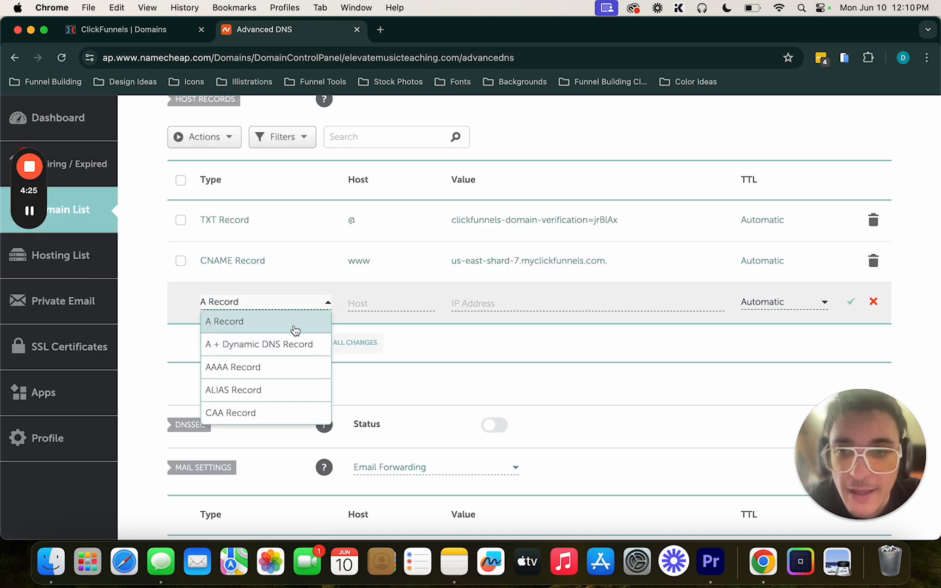
{"action": "scroll", "coordinate": [286, 378], "scroll_direction": "down", "scroll_amount": 5}
{"action": "left_click", "coordinate": [276, 390]}
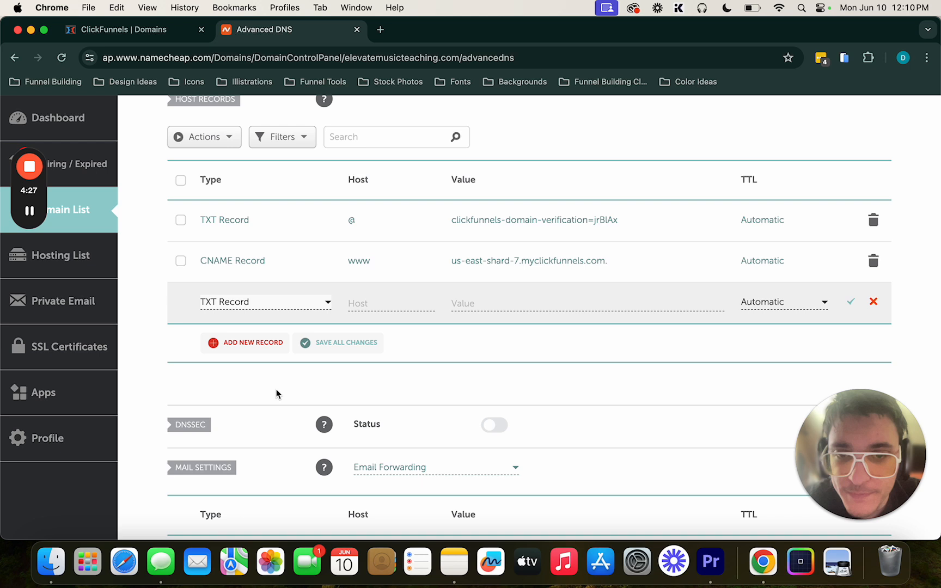
{"action": "left_click", "coordinate": [467, 302]}
{"action": "key", "text": "super+v"}
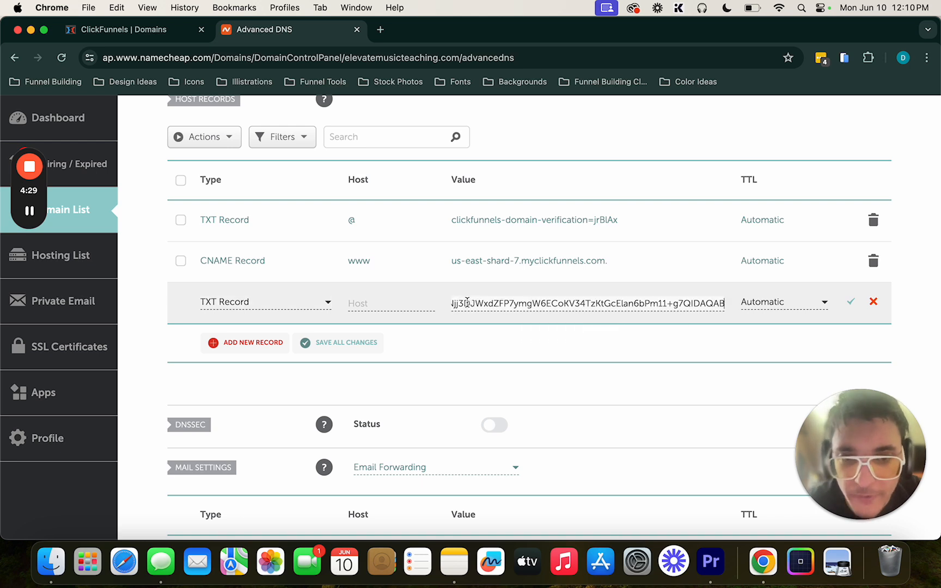
Switch to ClickFunnels and copy the host name 1718046456._domainkey from the email DNS records
{"action": "left_click", "coordinate": [125, 30]}
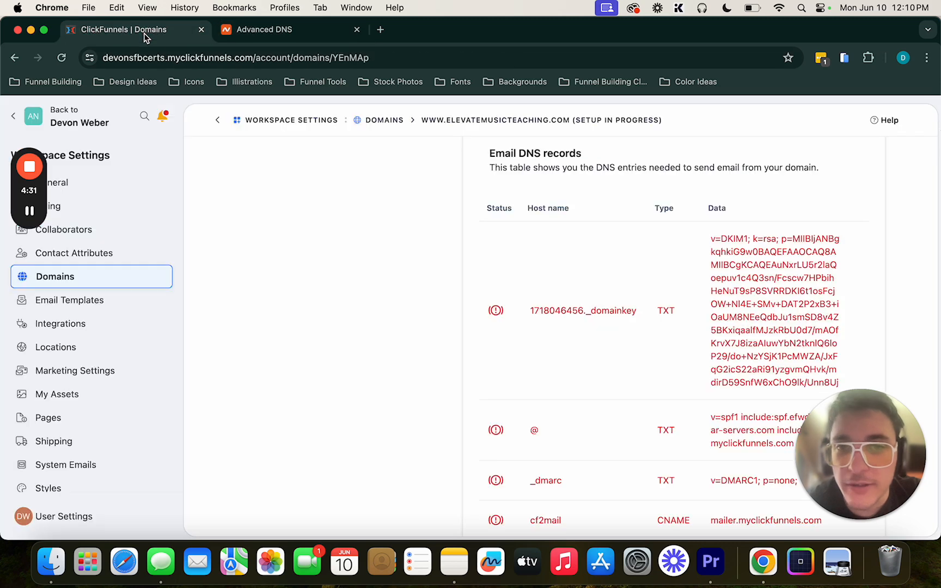
{"action": "left_click_drag", "start_coordinate": [642, 309], "coordinate": [526, 314]}
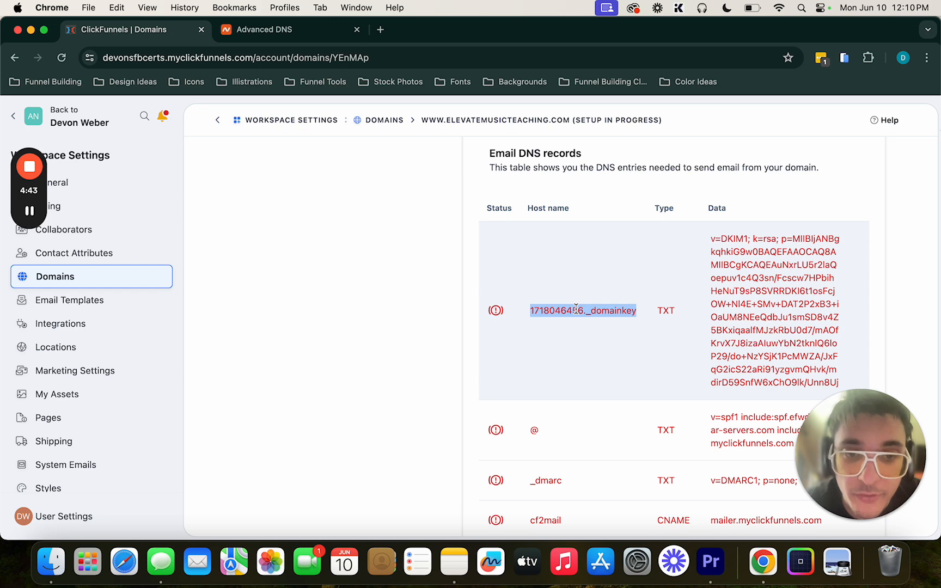
{"action": "right_click", "coordinate": [577, 311]}
{"action": "left_click", "coordinate": [568, 308]}
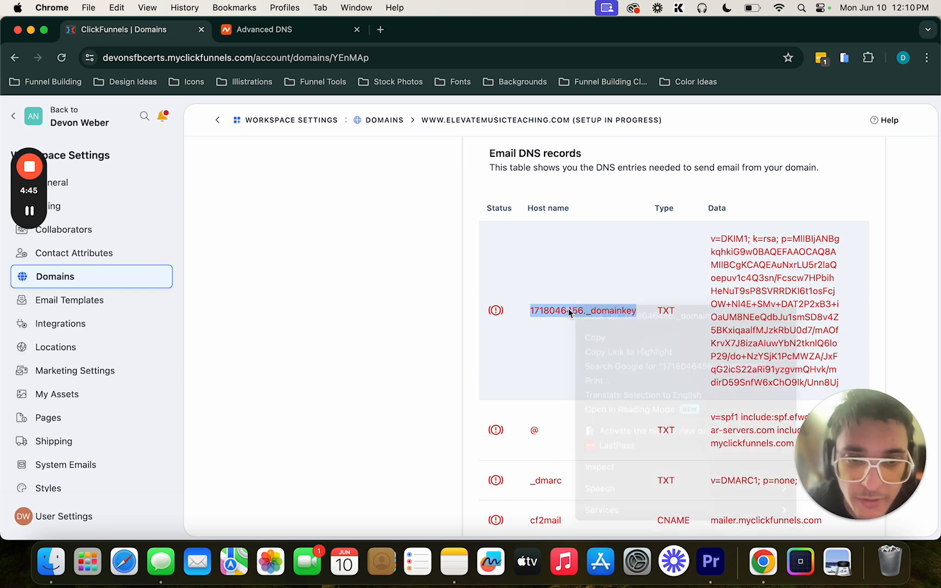
{"action": "right_click", "coordinate": [569, 308]}
{"action": "left_click", "coordinate": [598, 337]}
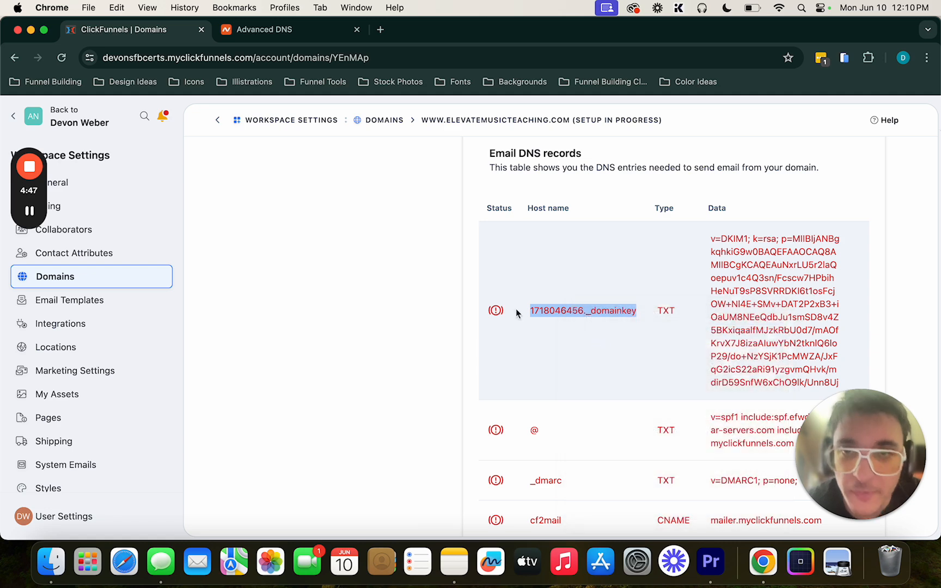
Switch to Namecheap, set the new TXT record's host to 1718046456._domainkey and save the record
{"action": "left_click", "coordinate": [321, 34]}
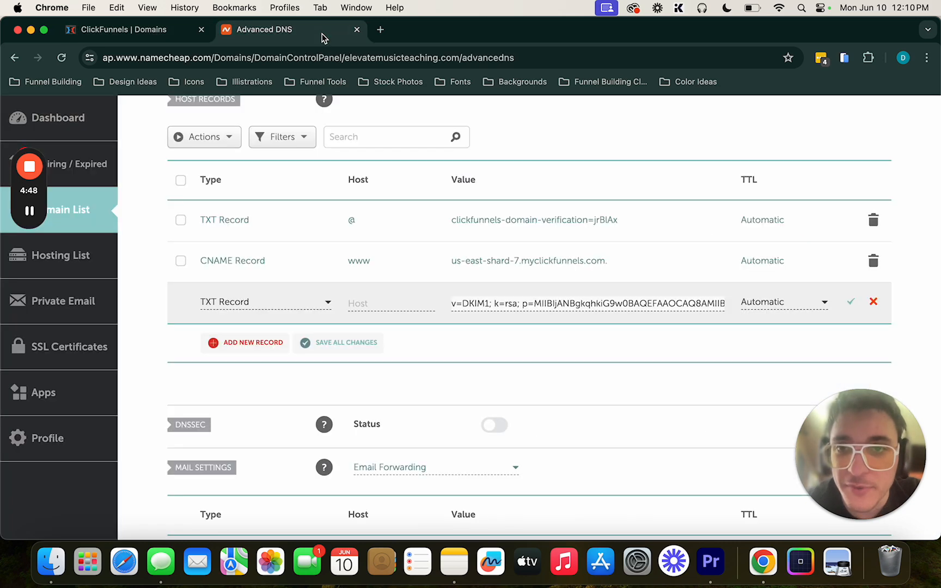
{"action": "left_click", "coordinate": [385, 304]}
{"action": "key", "text": "super+v"}
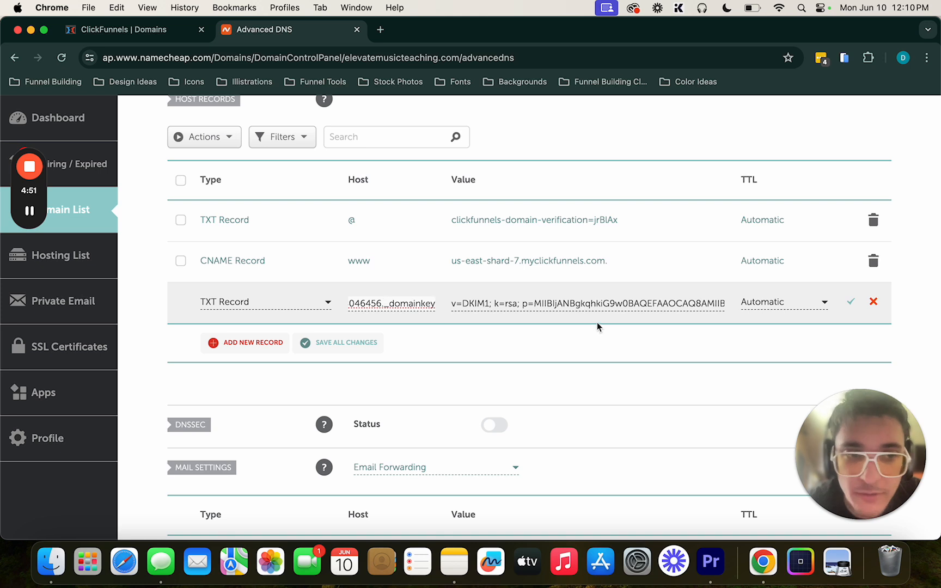
{"action": "left_click", "coordinate": [849, 302]}
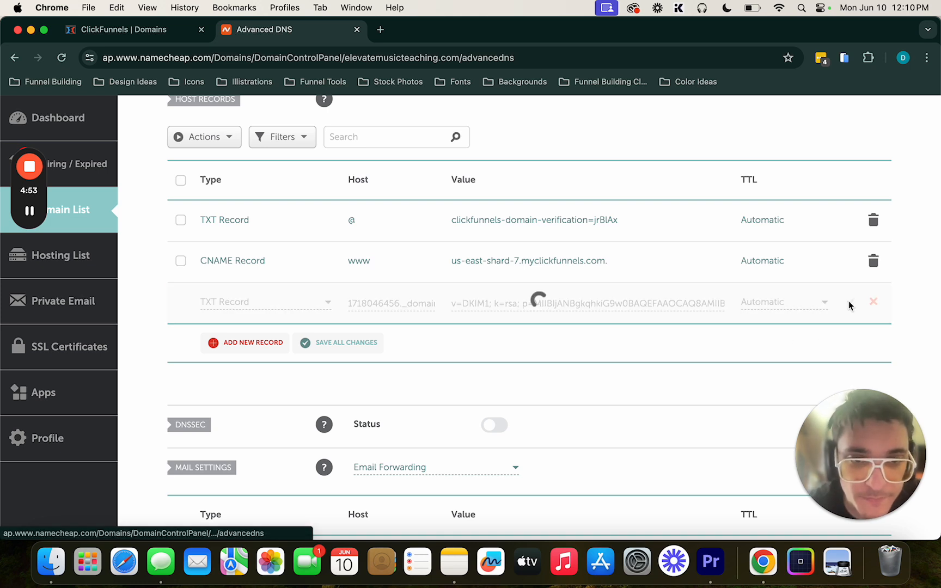
Switch to ClickFunnels and copy the SPF data value of the @ TXT record in the email DNS records
{"action": "left_click", "coordinate": [130, 32]}
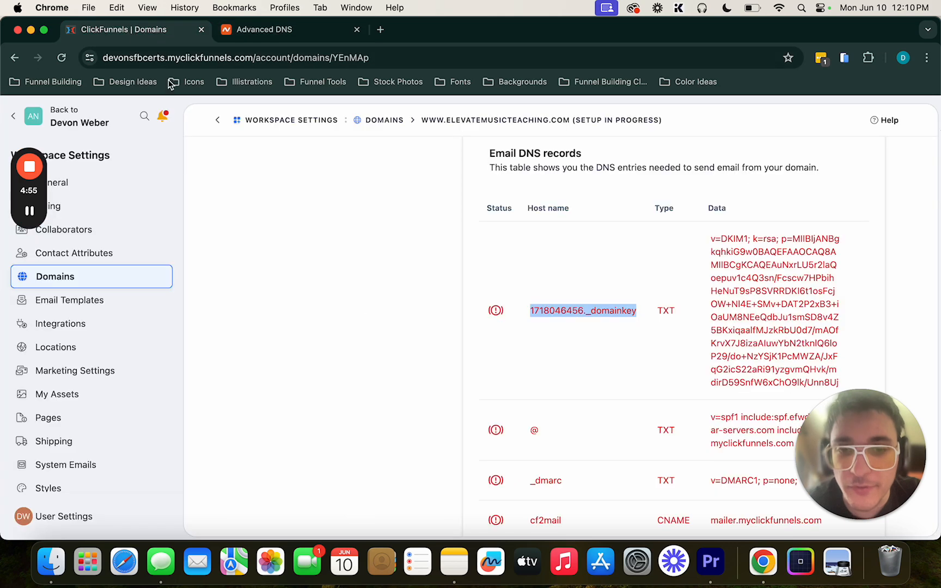
{"action": "scroll", "coordinate": [536, 378], "scroll_direction": "down", "scroll_amount": 5}
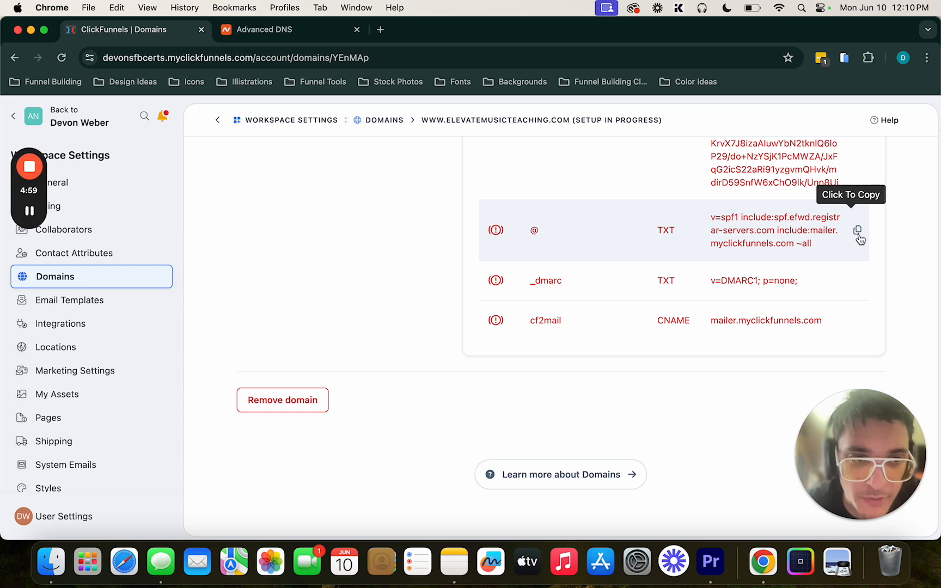
{"action": "left_click", "coordinate": [859, 236]}
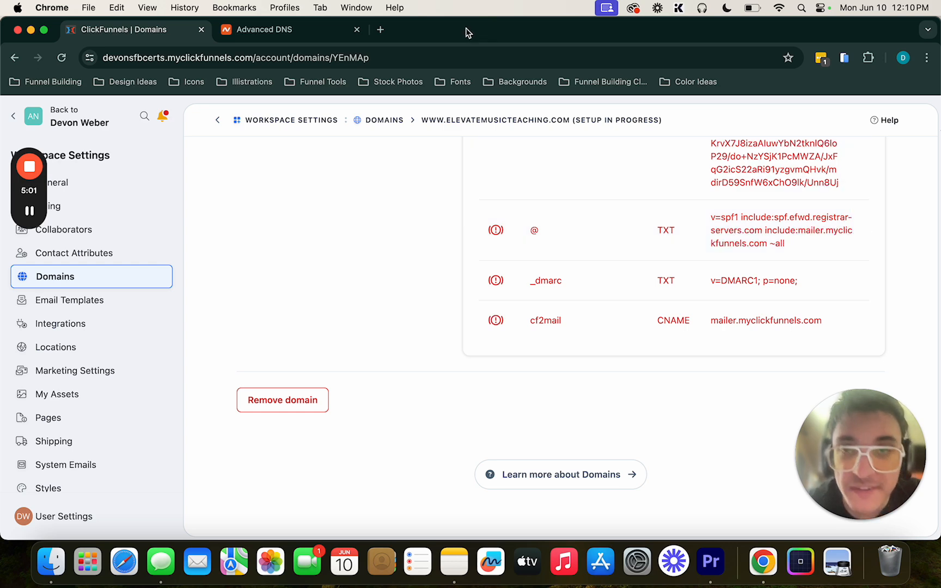
Switch to Namecheap, add a TXT host record with host @ and the copied SPF data as its value, and save it
{"action": "left_click", "coordinate": [305, 29]}
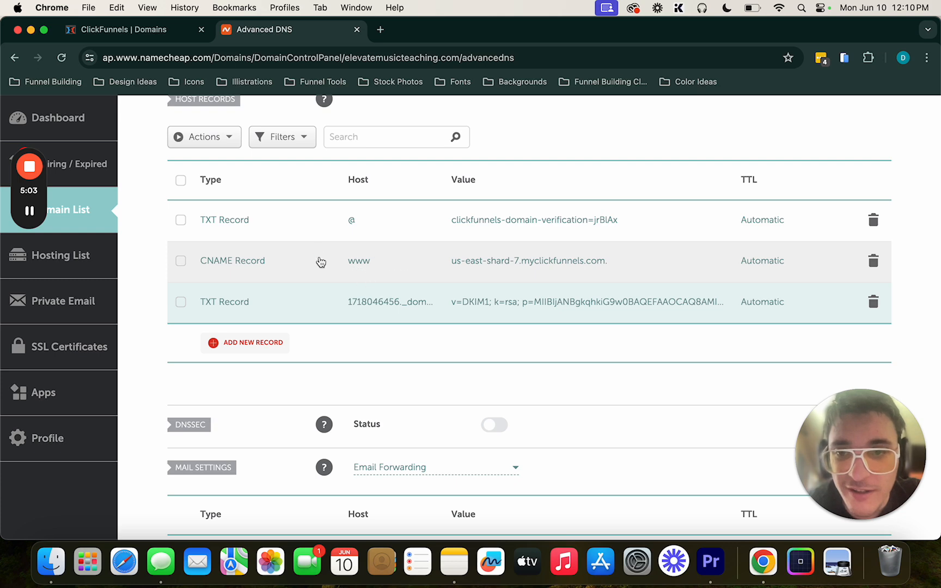
{"action": "left_click", "coordinate": [263, 344]}
{"action": "scroll", "coordinate": [264, 369], "scroll_direction": "down", "scroll_amount": 3}
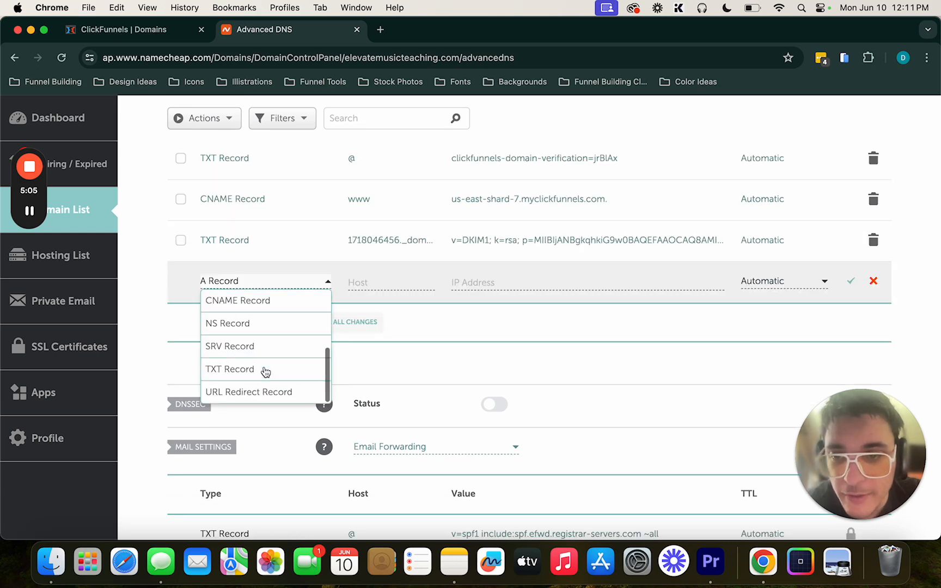
{"action": "left_click", "coordinate": [265, 371]}
{"action": "left_click", "coordinate": [369, 284]}
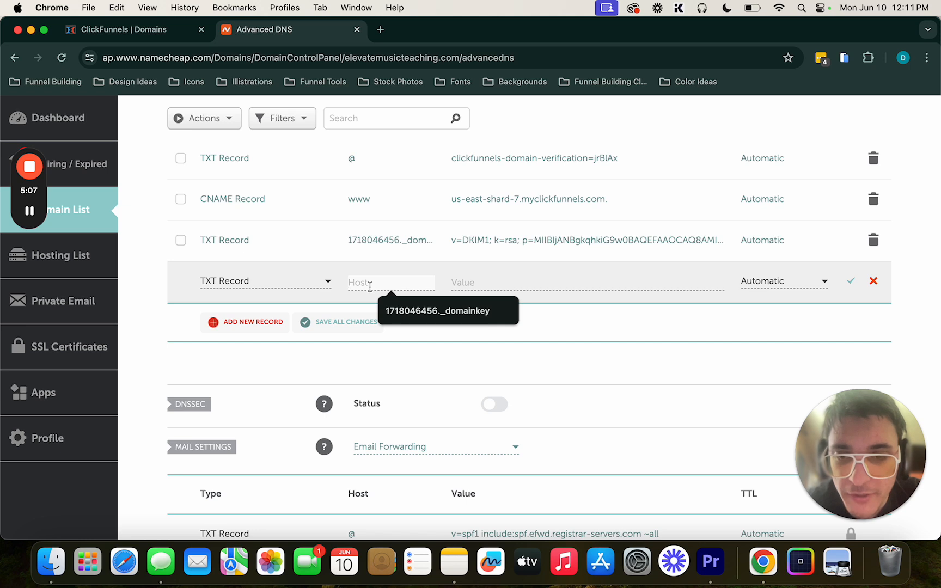
{"action": "type", "text": "@"}
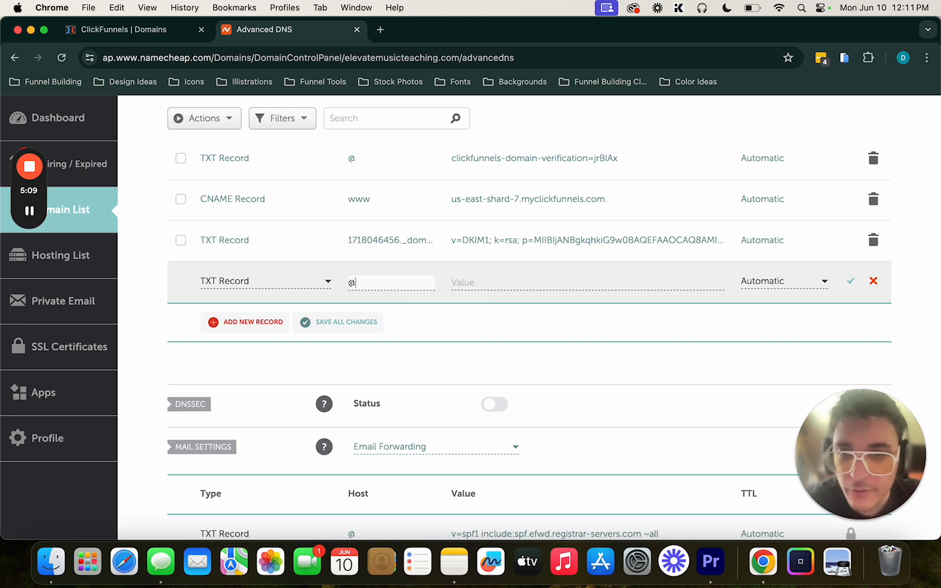
{"action": "left_click", "coordinate": [493, 281]}
{"action": "key", "text": "super+v"}
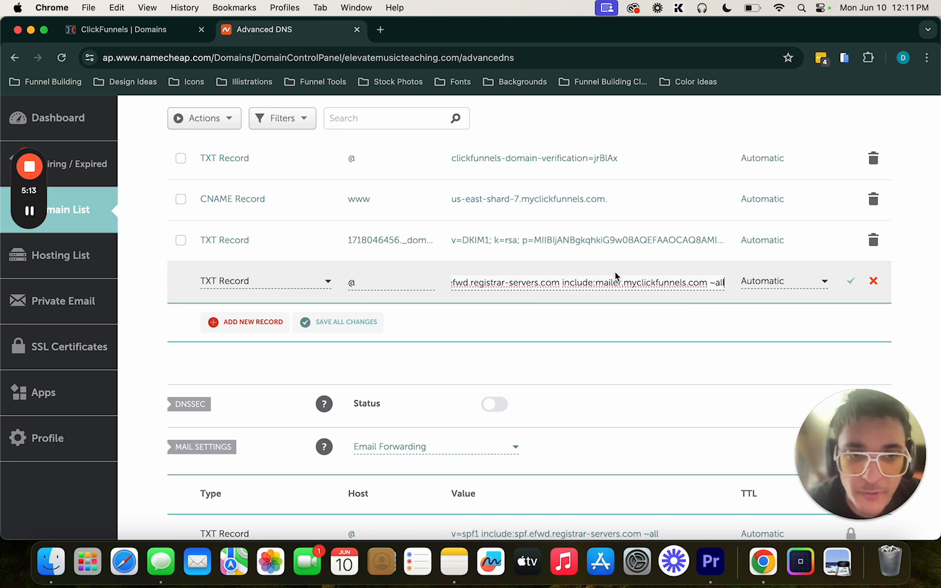
{"action": "left_click", "coordinate": [851, 281]}
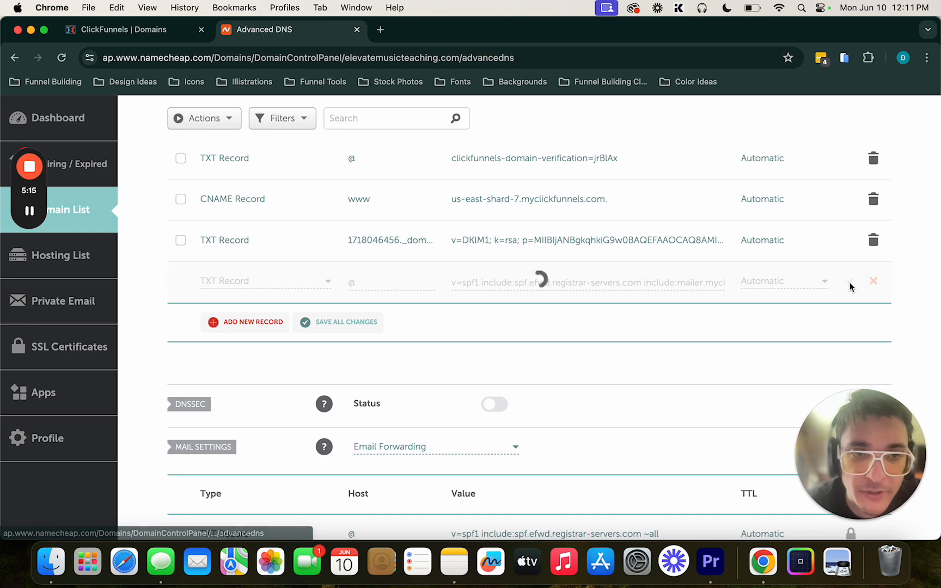
Copy the _dmarc record's data from ClickFunnels and start a new TXT record in Namecheap with the value v=DMARC1; p=none;
{"action": "left_click", "coordinate": [125, 29]}
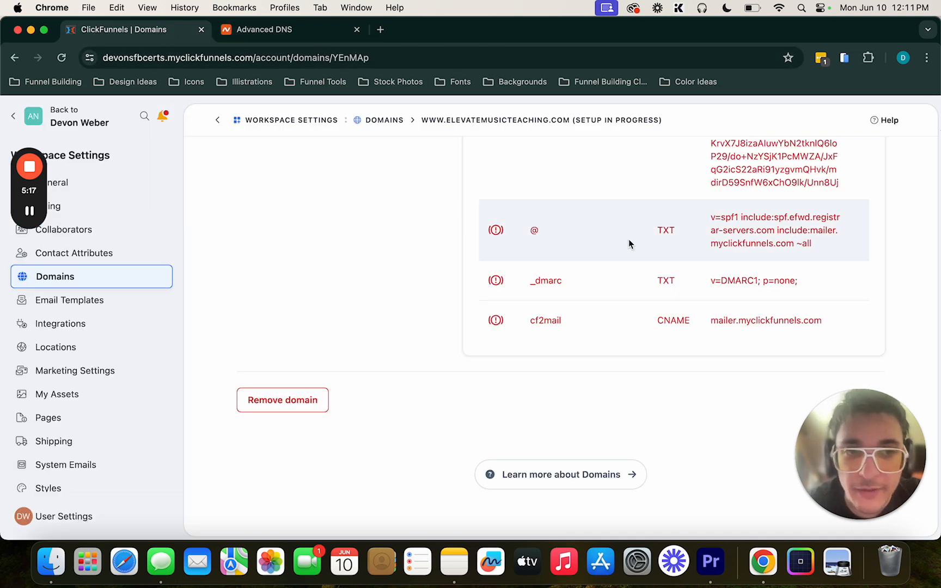
{"action": "left_click", "coordinate": [815, 280]}
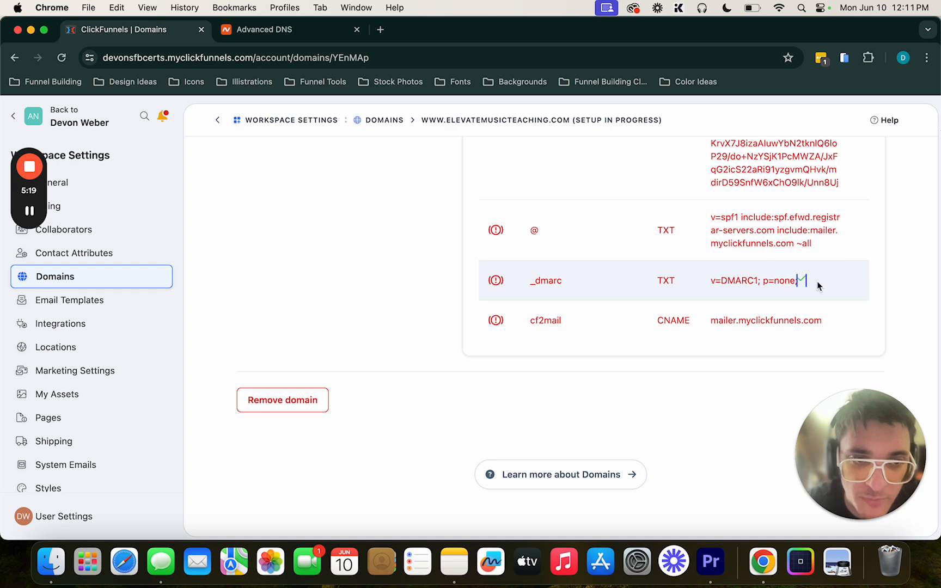
{"action": "left_click", "coordinate": [313, 32]}
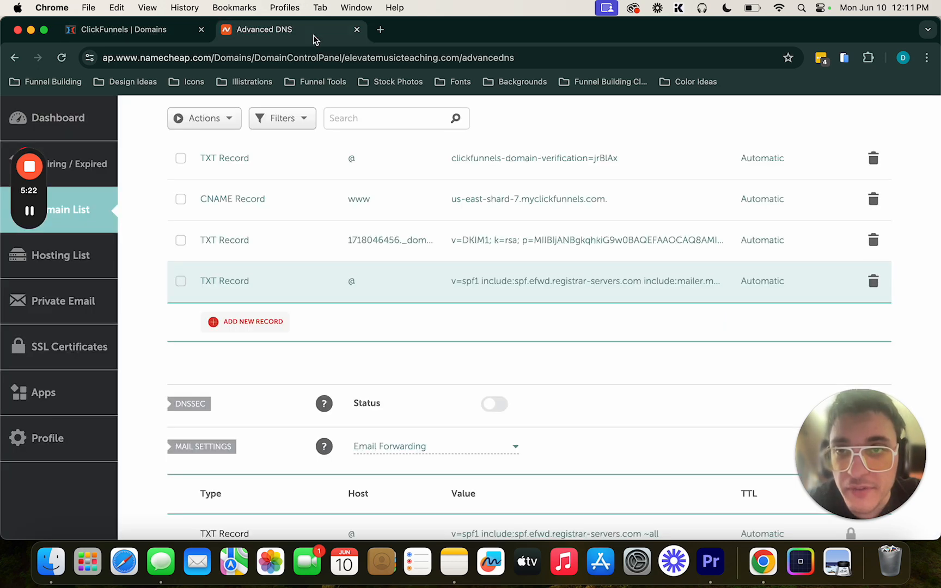
{"action": "left_click", "coordinate": [273, 328]}
{"action": "scroll", "coordinate": [297, 375], "scroll_direction": "down", "scroll_amount": 2}
{"action": "scroll", "coordinate": [289, 386], "scroll_direction": "down", "scroll_amount": 3}
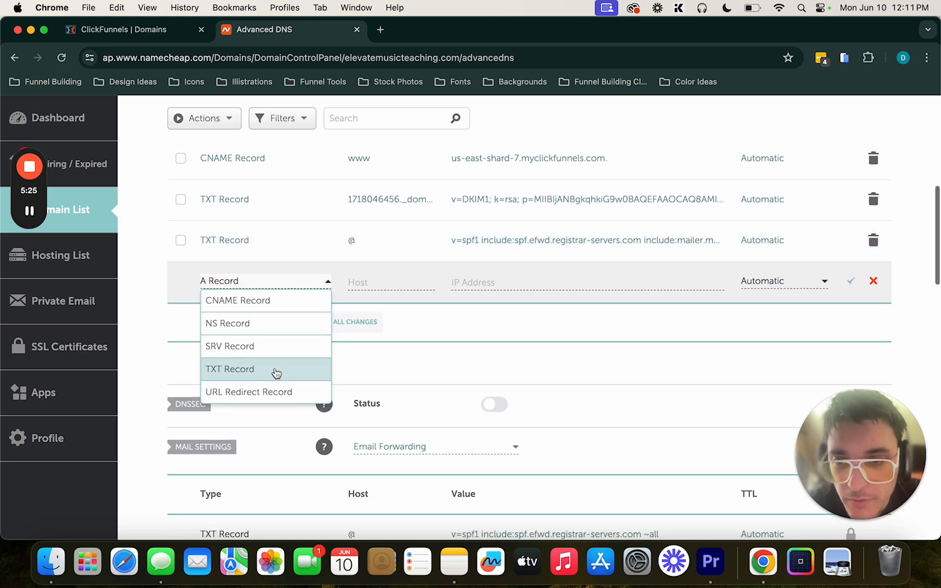
{"action": "left_click", "coordinate": [273, 370]}
{"action": "left_click", "coordinate": [453, 281]}
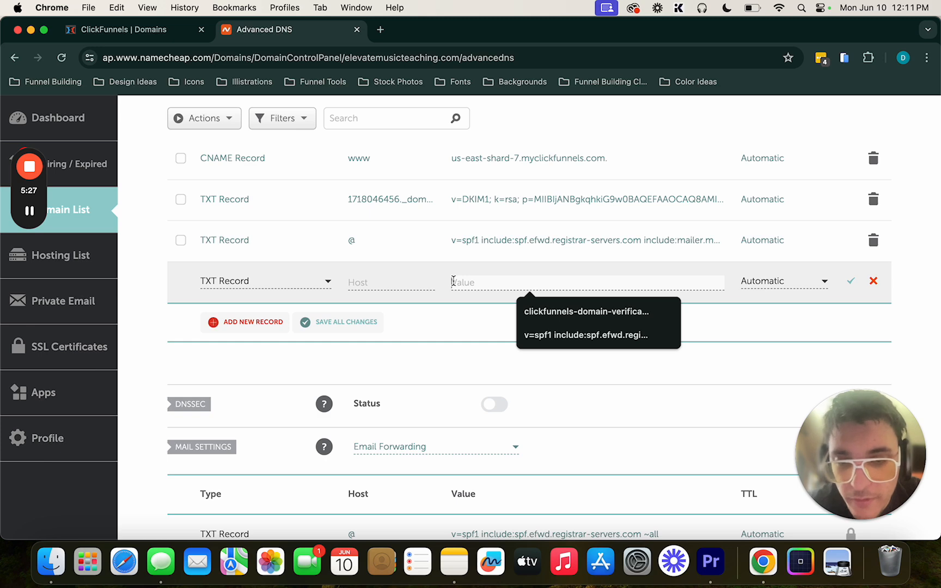
{"action": "key", "text": "super+v"}
Copy the host name _dmarc from ClickFunnels into the host of the new TXT record in Namecheap and save the record
{"action": "left_click", "coordinate": [399, 283]}
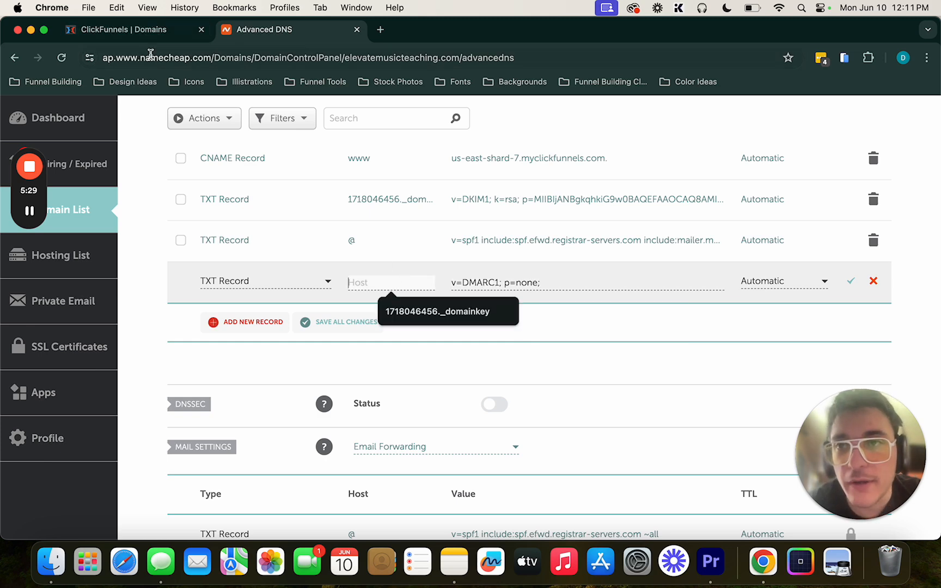
{"action": "left_click", "coordinate": [147, 30]}
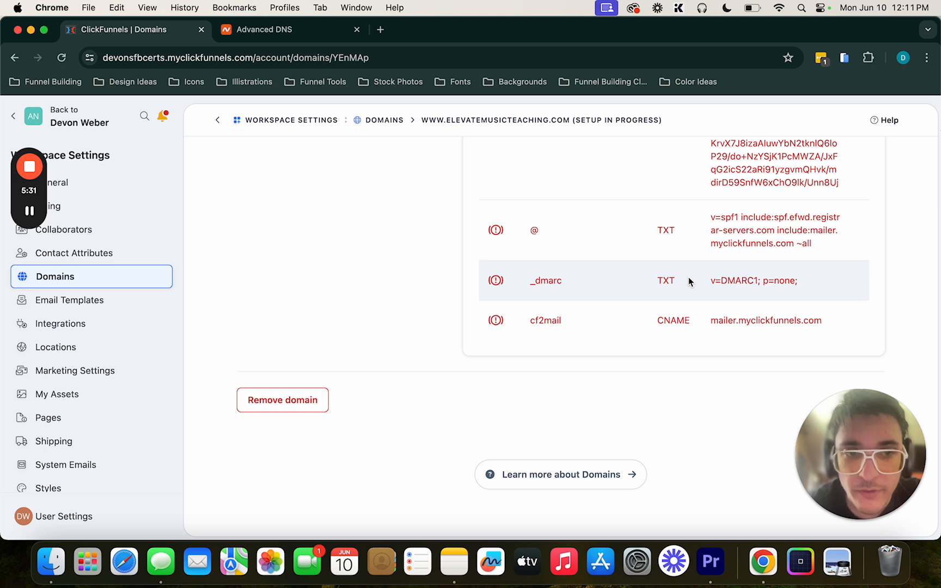
{"action": "left_click_drag", "start_coordinate": [531, 281], "coordinate": [563, 282]}
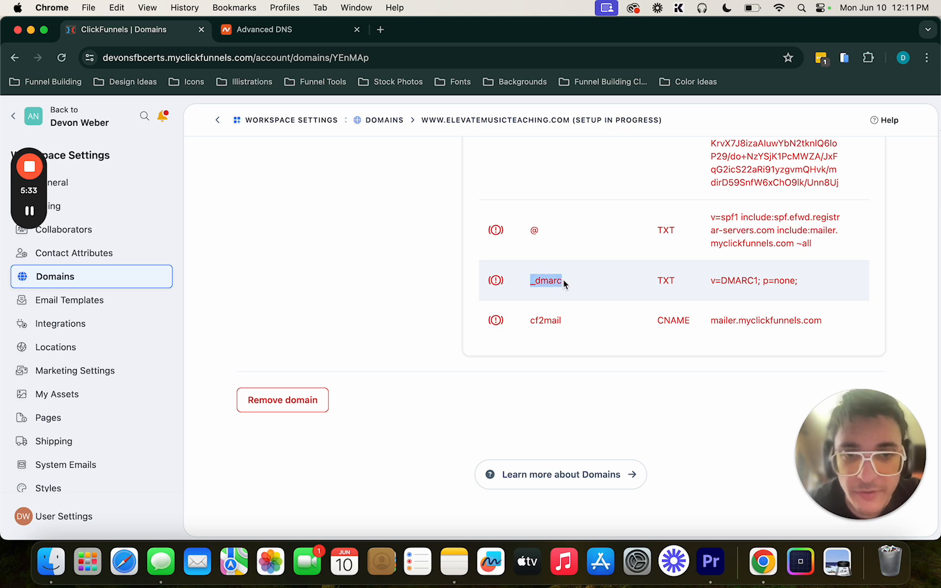
{"action": "key", "text": "super+c"}
{"action": "left_click", "coordinate": [266, 40]}
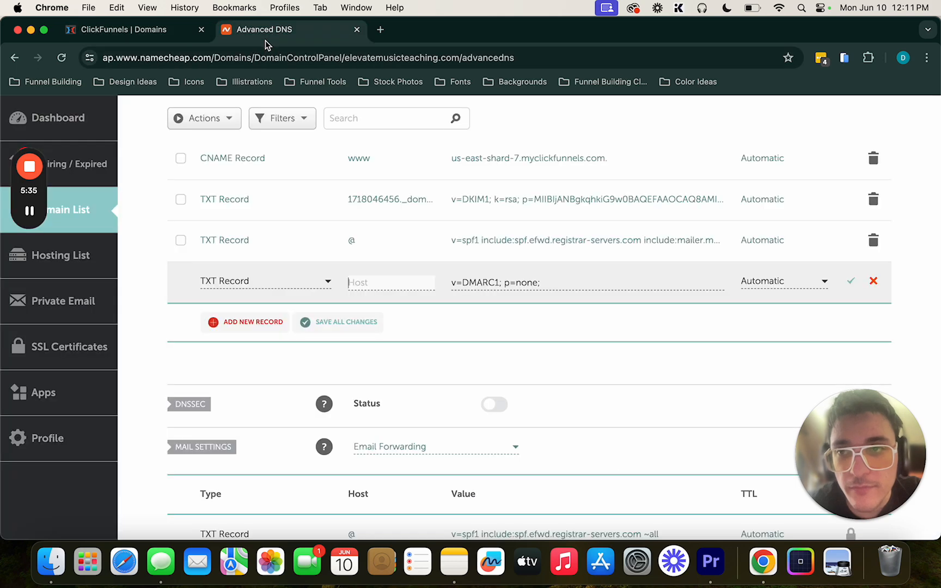
{"action": "key", "text": "super+v"}
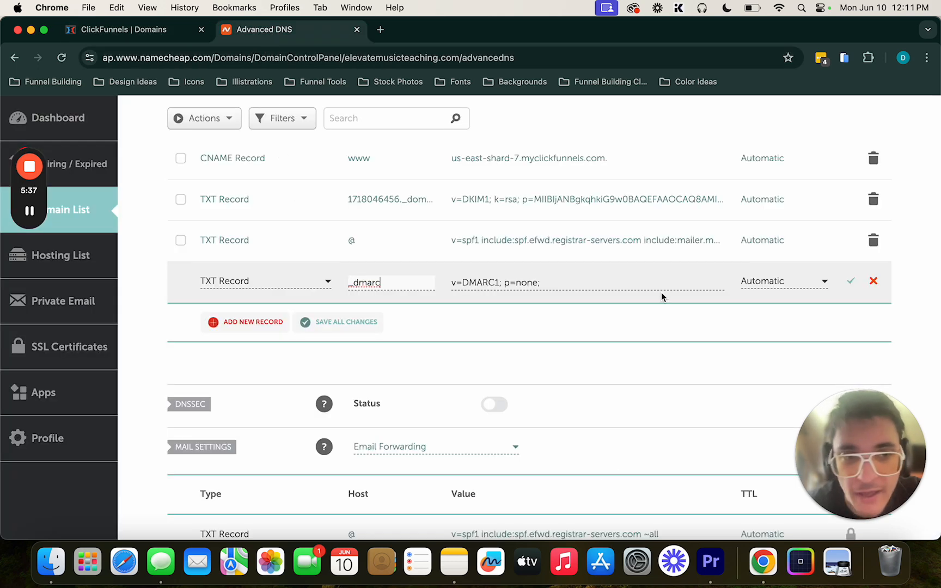
{"action": "left_click", "coordinate": [851, 280]}
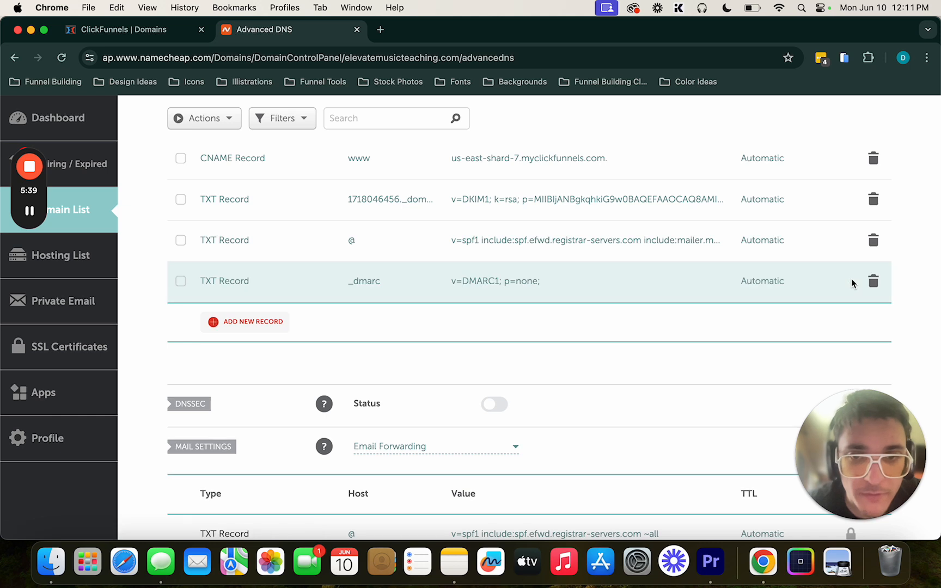
Start a new CNAME record in Namecheap and set its host to cf2mail, copied from the ClickFunnels email DNS records
{"action": "left_click", "coordinate": [271, 322]}
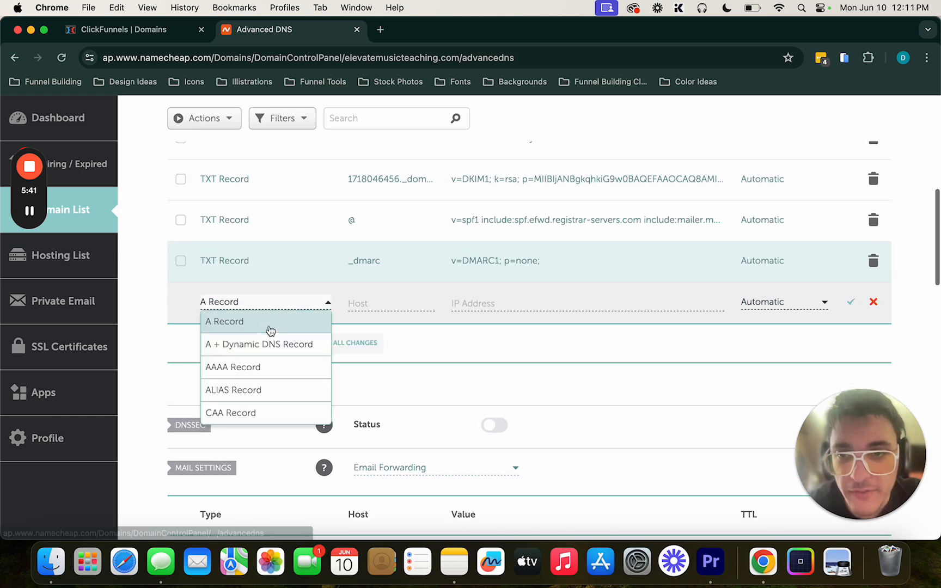
{"action": "scroll", "coordinate": [269, 370], "scroll_direction": "down", "scroll_amount": 3}
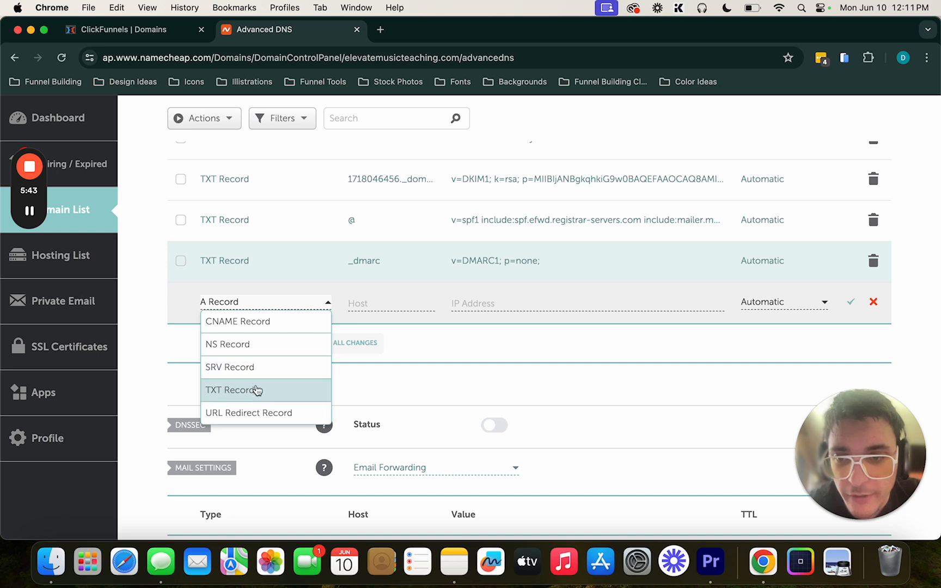
{"action": "left_click", "coordinate": [254, 327]}
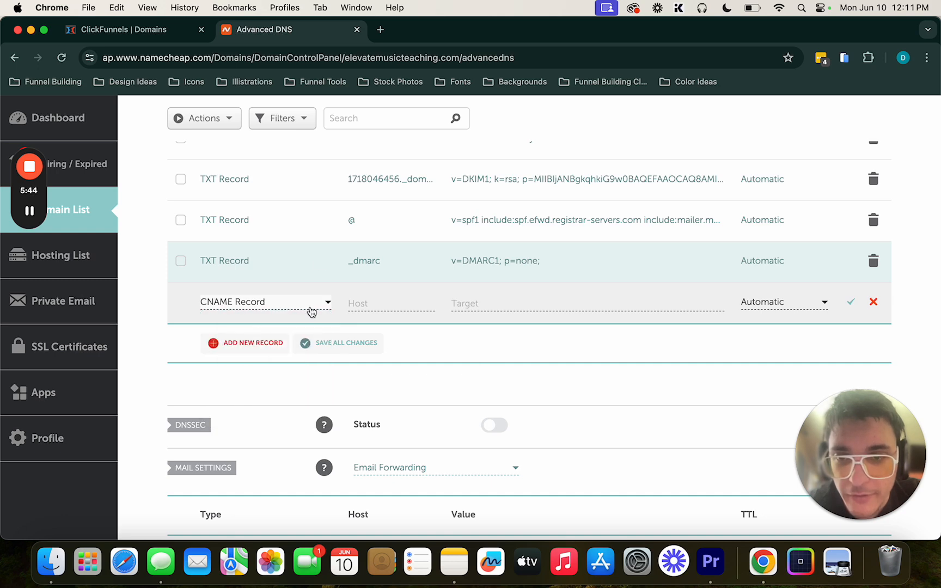
{"action": "left_click", "coordinate": [166, 32]}
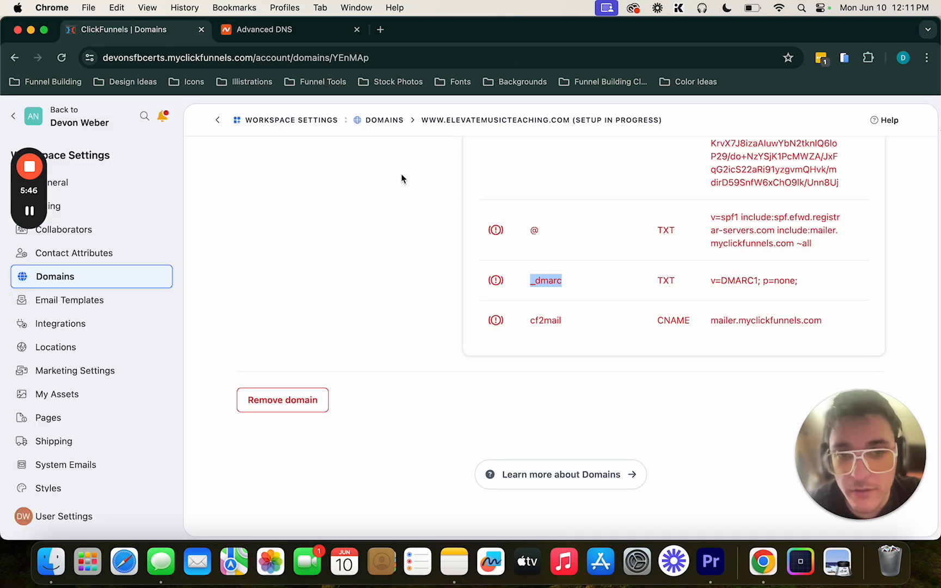
{"action": "double_click", "coordinate": [554, 320]}
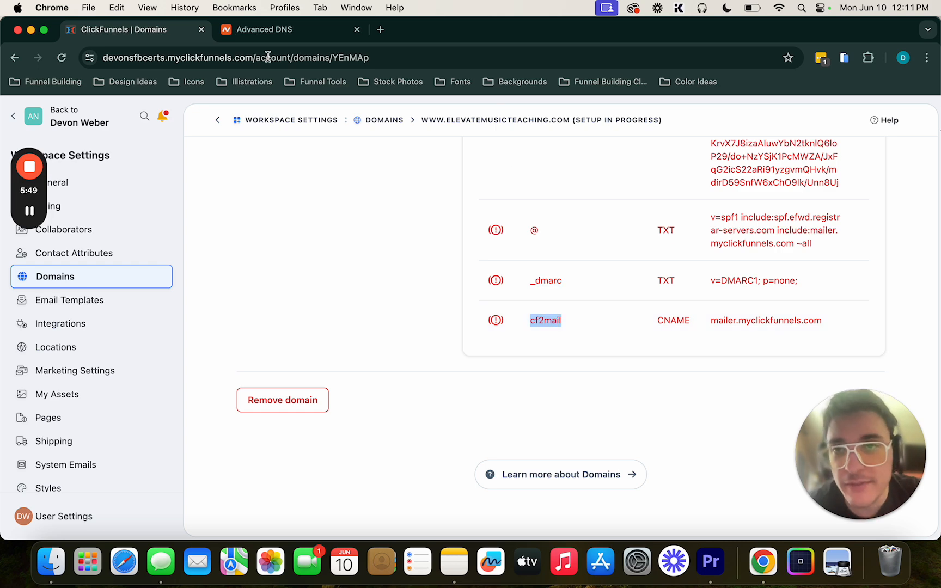
{"action": "left_click", "coordinate": [255, 29]}
{"action": "left_click", "coordinate": [368, 309]}
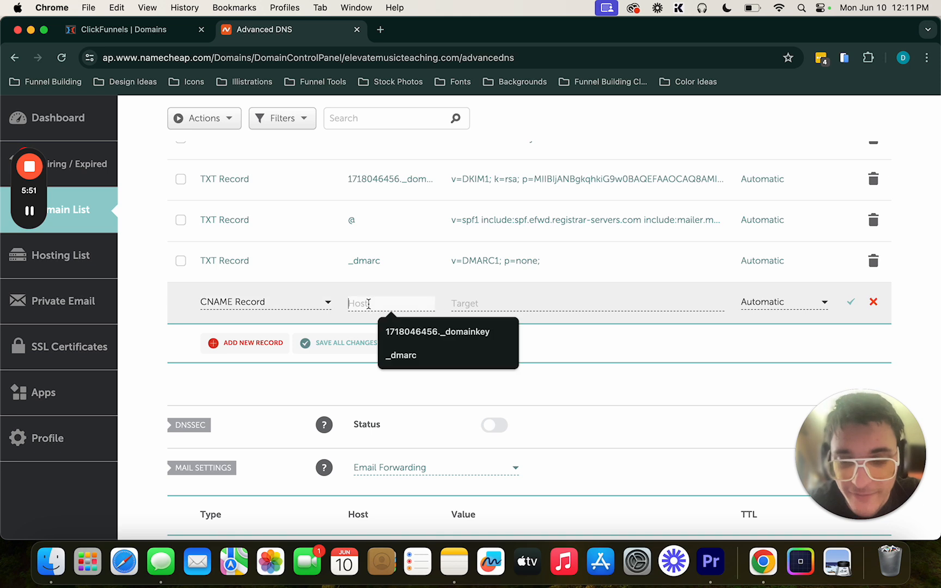
{"action": "key", "text": "super+v"}
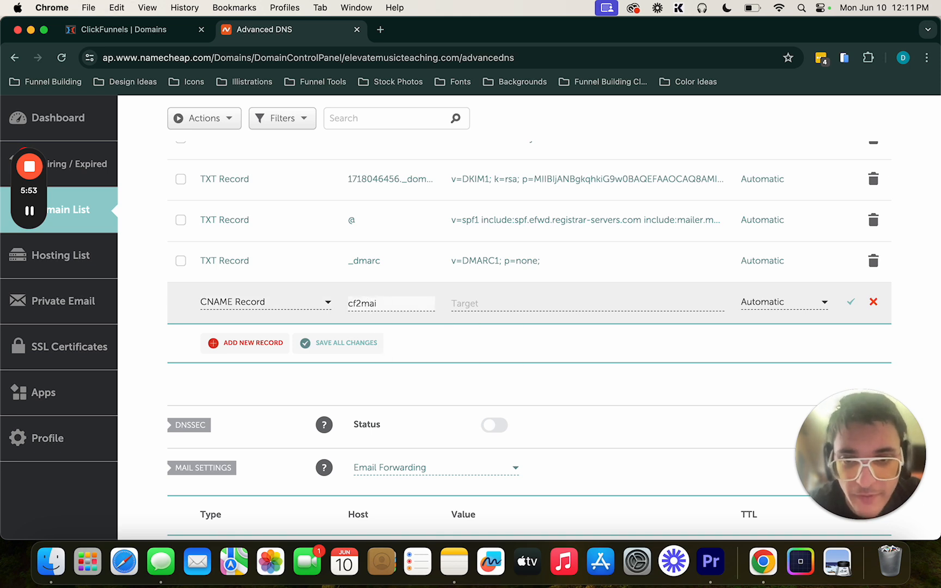
Copy mailer.myclickfunnels.com from the cf2mail record in ClickFunnels as the target of the new CNAME record in Namecheap and save it
{"action": "left_click", "coordinate": [529, 307]}
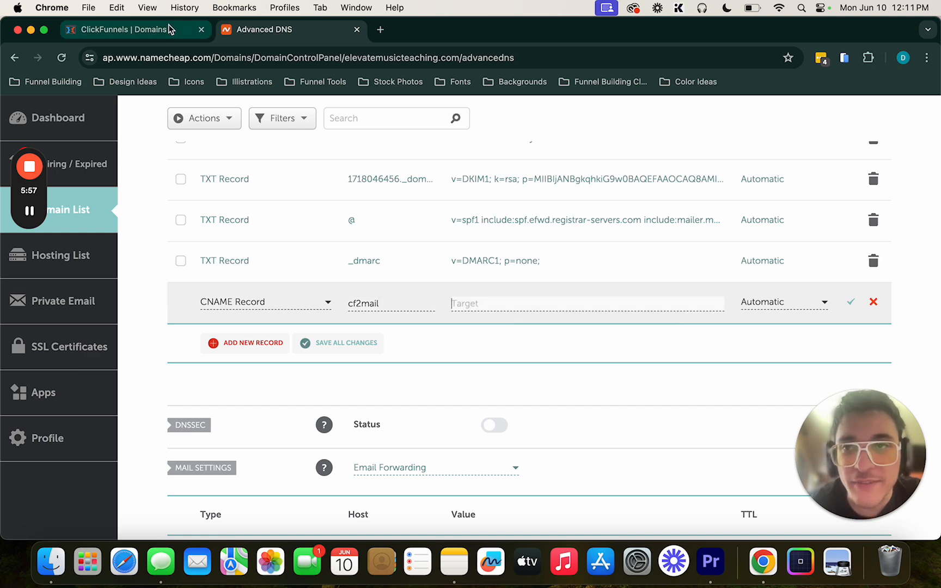
{"action": "left_click", "coordinate": [136, 30]}
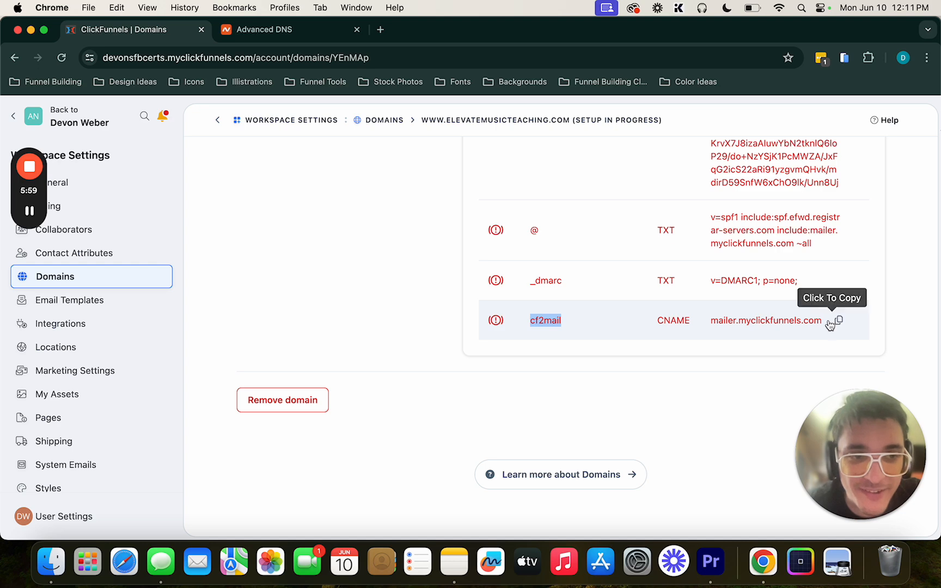
{"action": "left_click", "coordinate": [829, 321]}
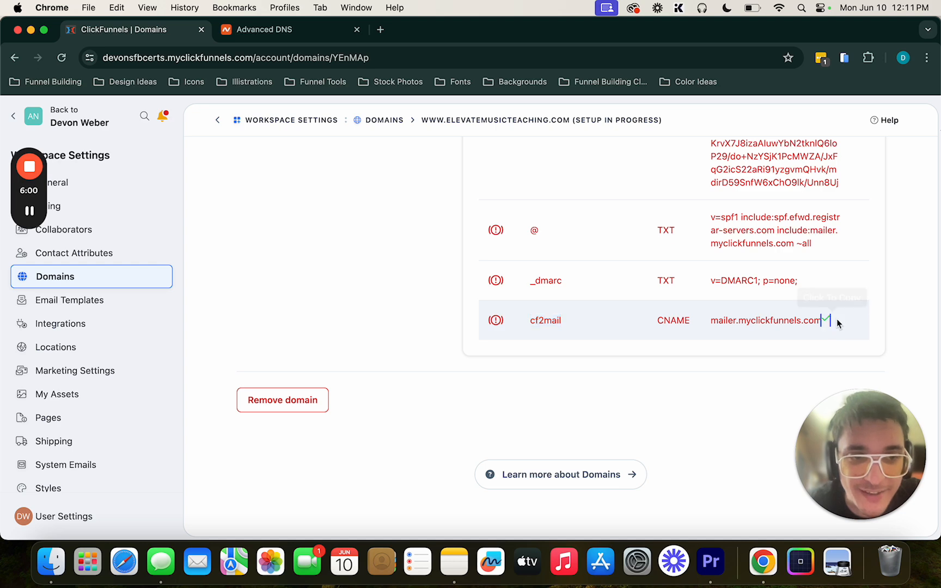
{"action": "left_click", "coordinate": [234, 31]}
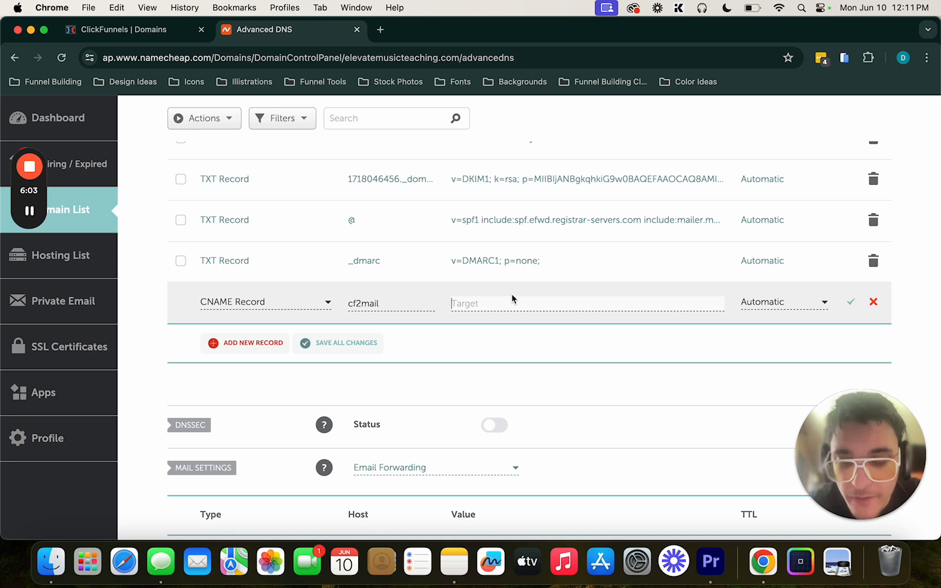
{"action": "key", "text": "super+v"}
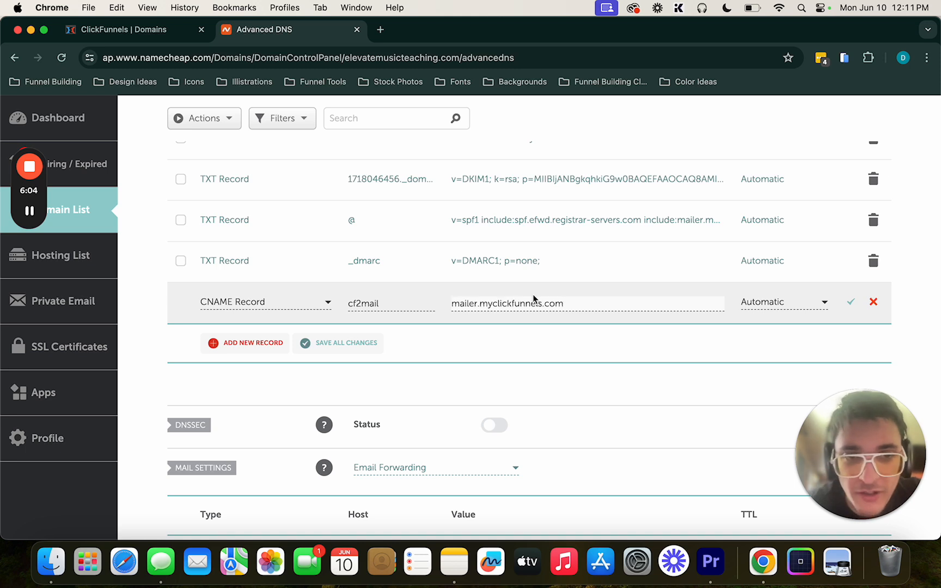
{"action": "left_click", "coordinate": [852, 305]}
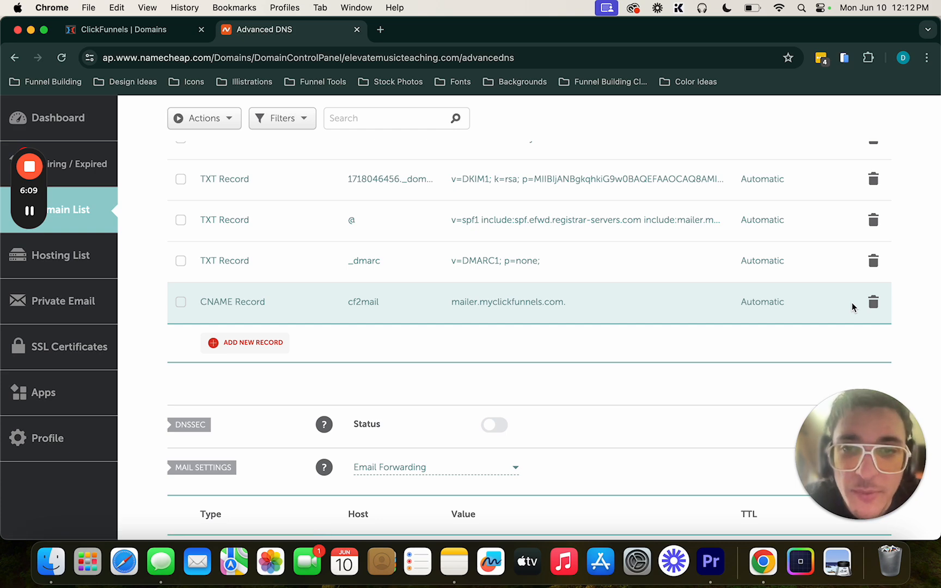
{"action": "scroll", "coordinate": [853, 302], "scroll_direction": "up", "scroll_amount": 5}
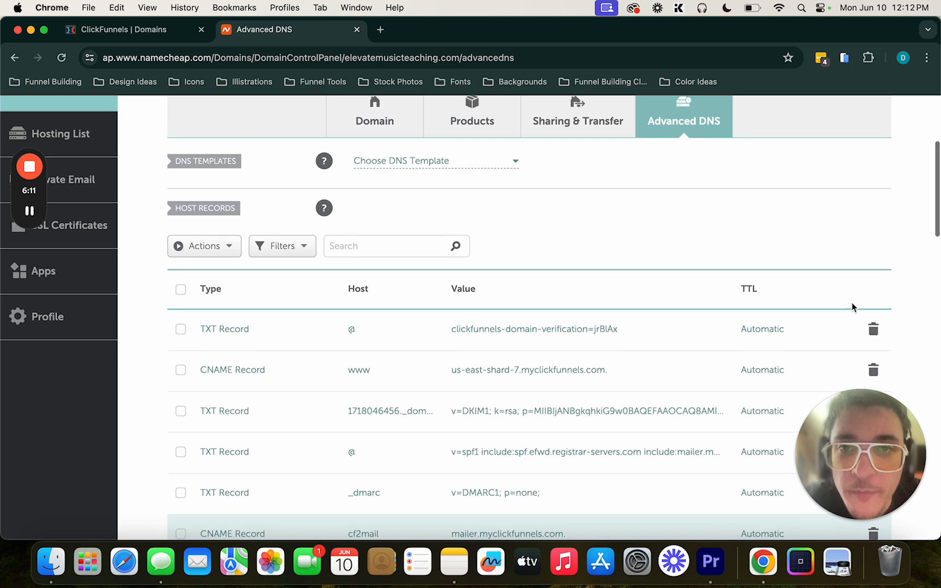
{"action": "scroll", "coordinate": [853, 308], "scroll_direction": "up", "scroll_amount": 3}
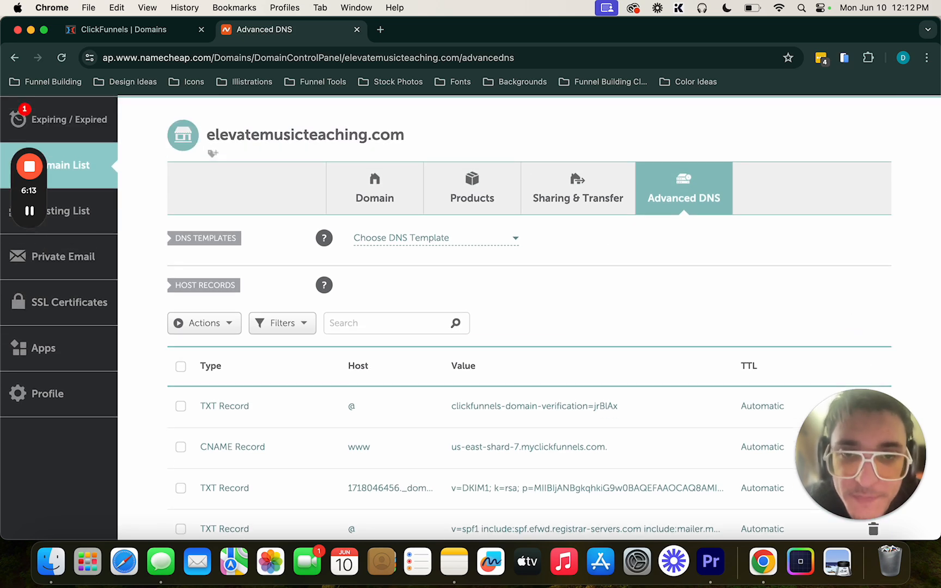
Open the general domain settings of elevatemusicteaching.com and start a new domain redirect
{"action": "scroll", "coordinate": [545, 419], "scroll_direction": "up", "scroll_amount": 2}
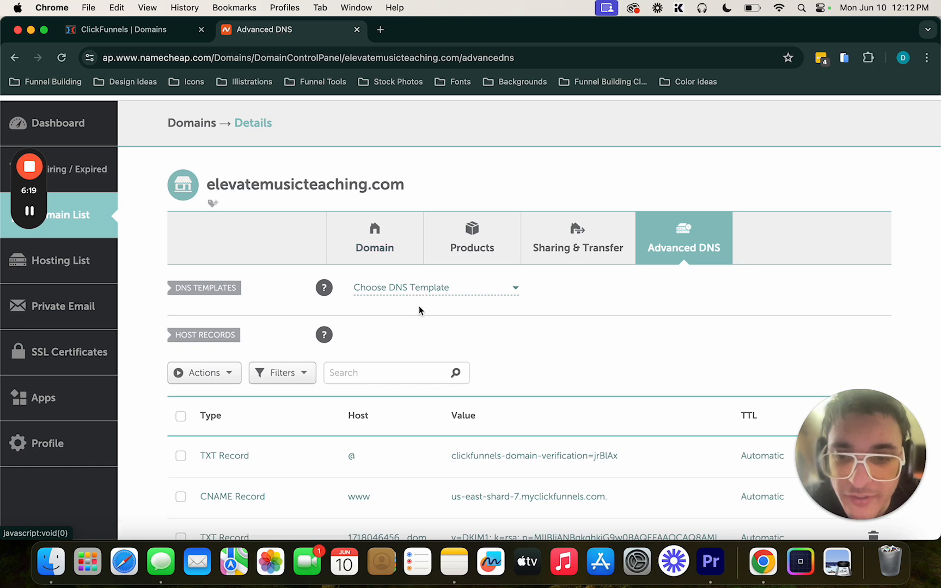
{"action": "scroll", "coordinate": [420, 306], "scroll_direction": "down", "scroll_amount": 2}
{"action": "scroll", "coordinate": [419, 309], "scroll_direction": "down", "scroll_amount": 1}
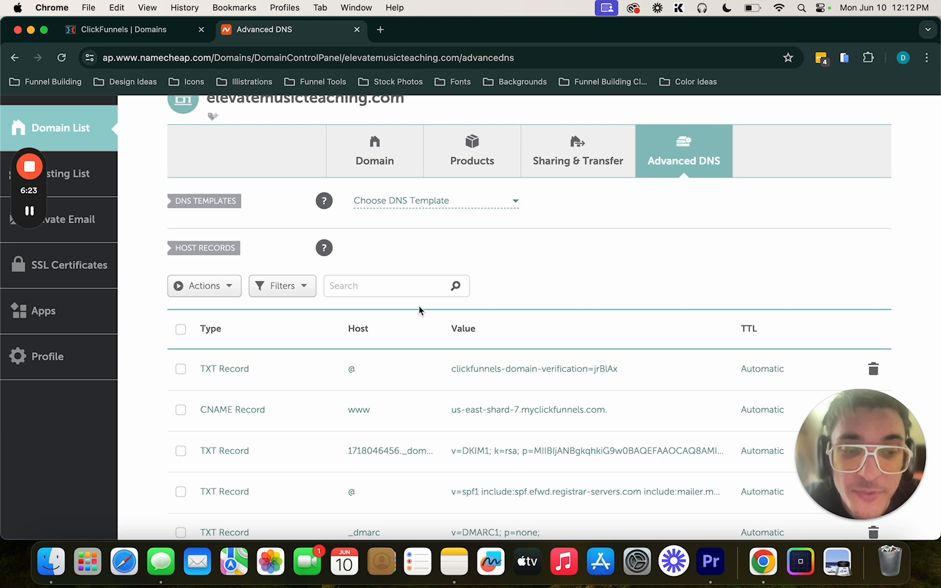
{"action": "left_click", "coordinate": [392, 169]}
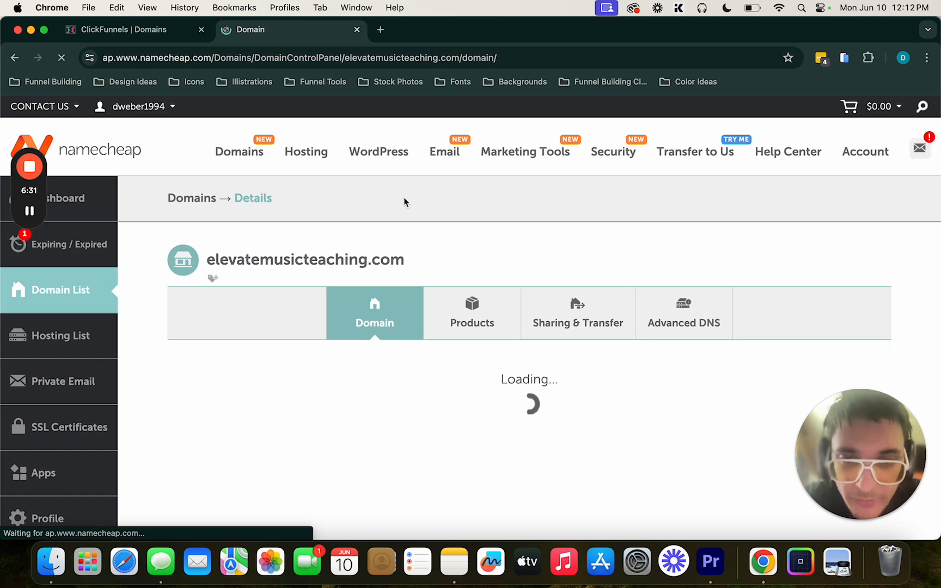
{"action": "scroll", "coordinate": [463, 294], "scroll_direction": "down", "scroll_amount": 5}
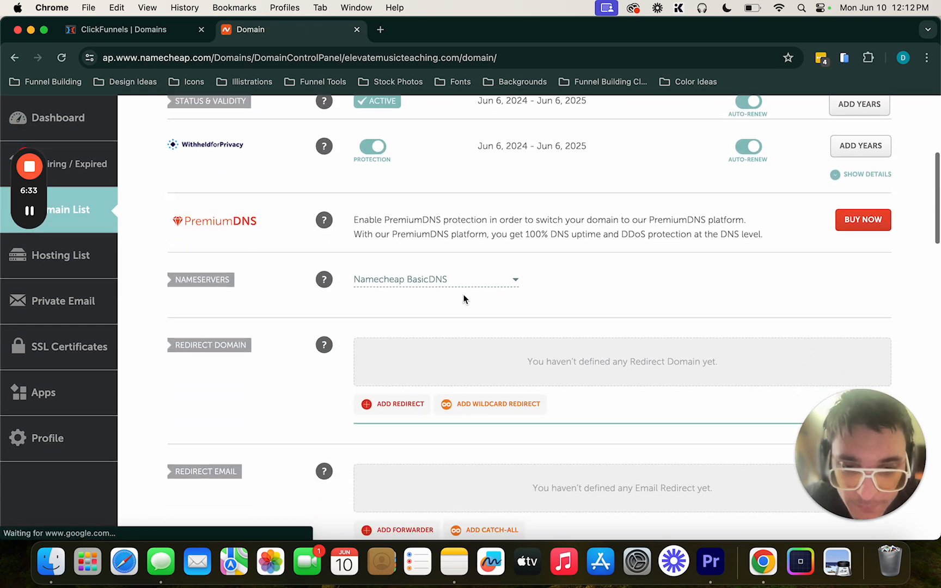
{"action": "scroll", "coordinate": [463, 297], "scroll_direction": "up", "scroll_amount": 4}
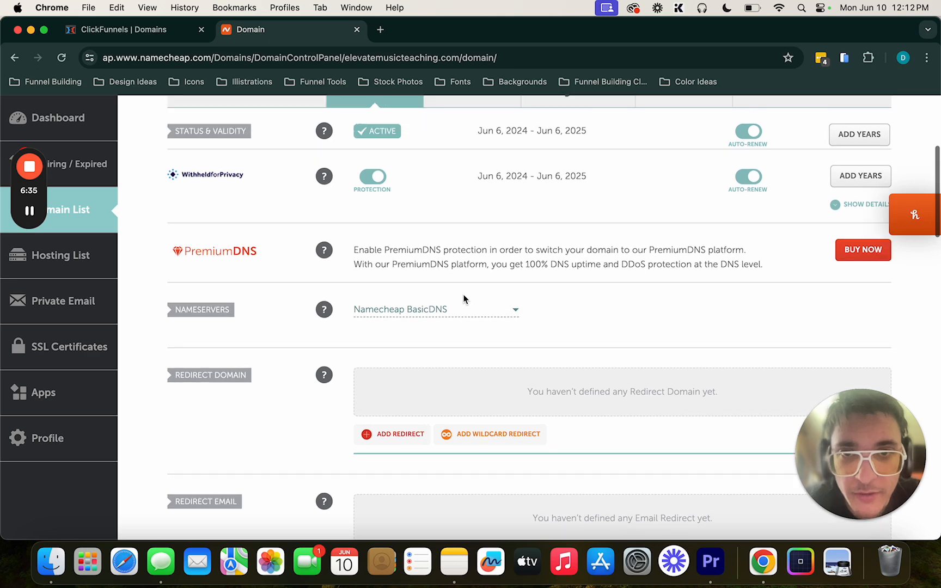
{"action": "scroll", "coordinate": [463, 298], "scroll_direction": "down", "scroll_amount": 5}
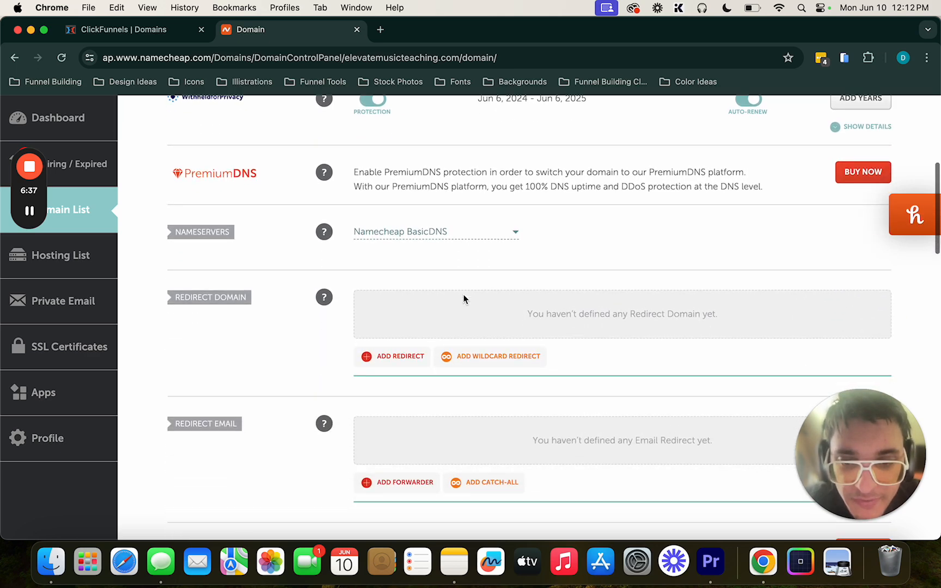
{"action": "scroll", "coordinate": [463, 298], "scroll_direction": "down", "scroll_amount": 1}
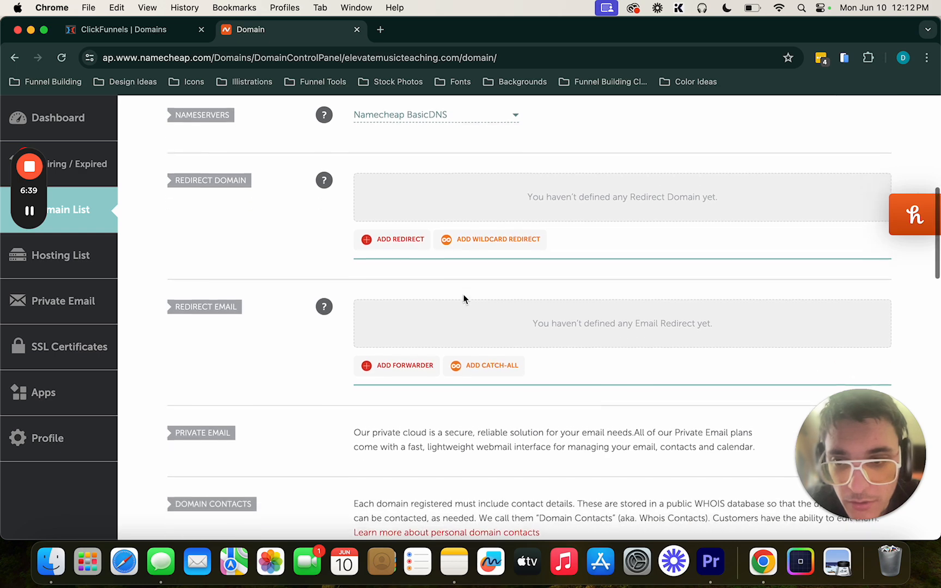
{"action": "scroll", "coordinate": [463, 298], "scroll_direction": "down", "scroll_amount": 2}
{"action": "scroll", "coordinate": [463, 298], "scroll_direction": "up", "scroll_amount": 4}
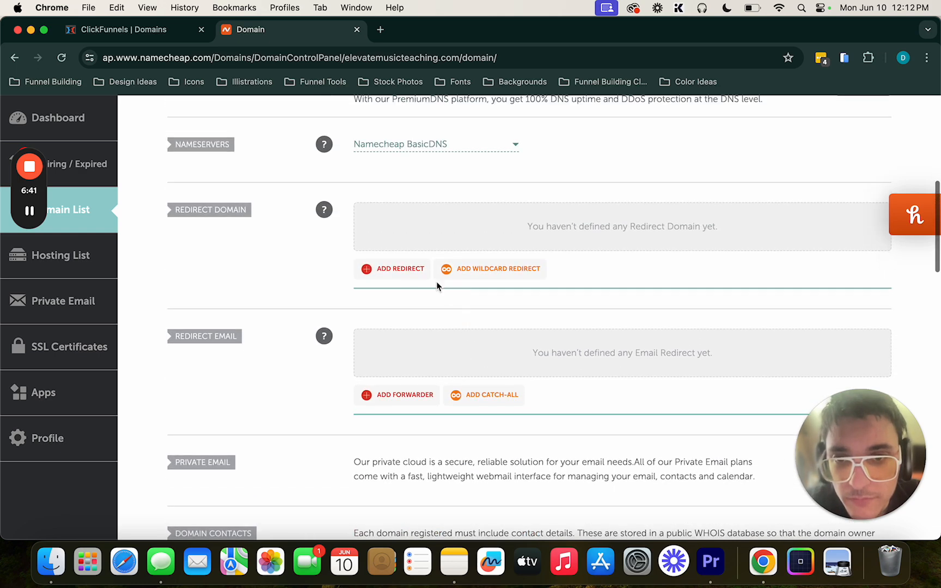
{"action": "left_click", "coordinate": [409, 275]}
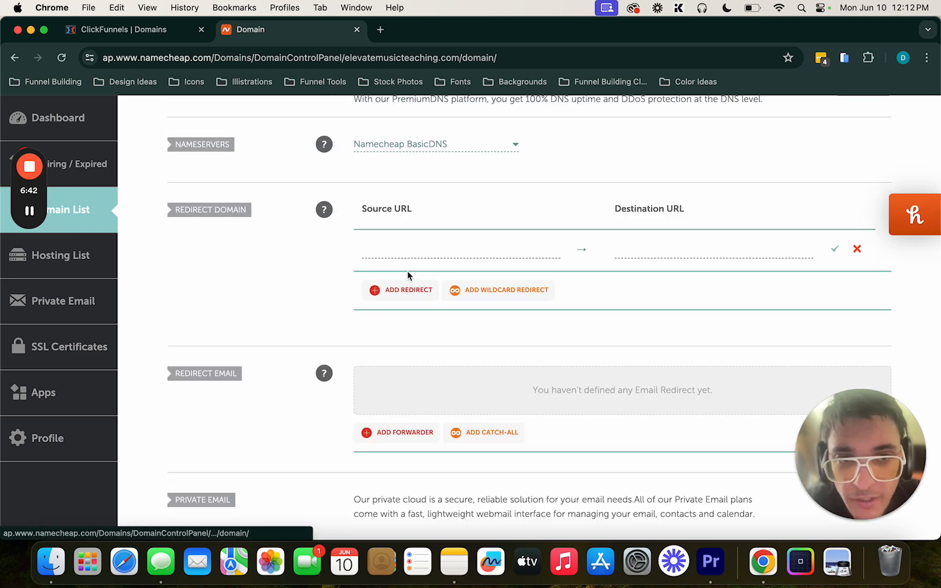
{"action": "left_click", "coordinate": [439, 253]}
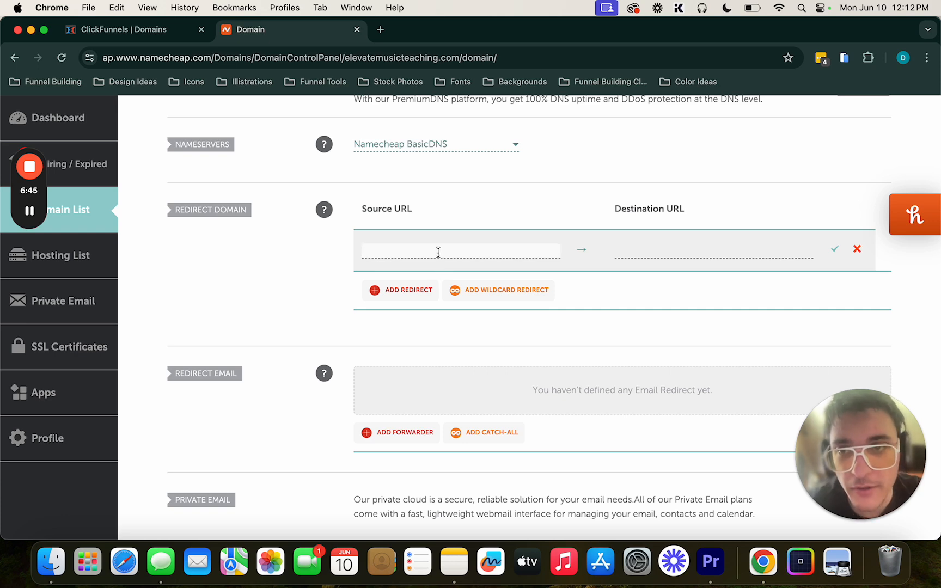
{"action": "scroll", "coordinate": [439, 253], "scroll_direction": "up", "scroll_amount": 5}
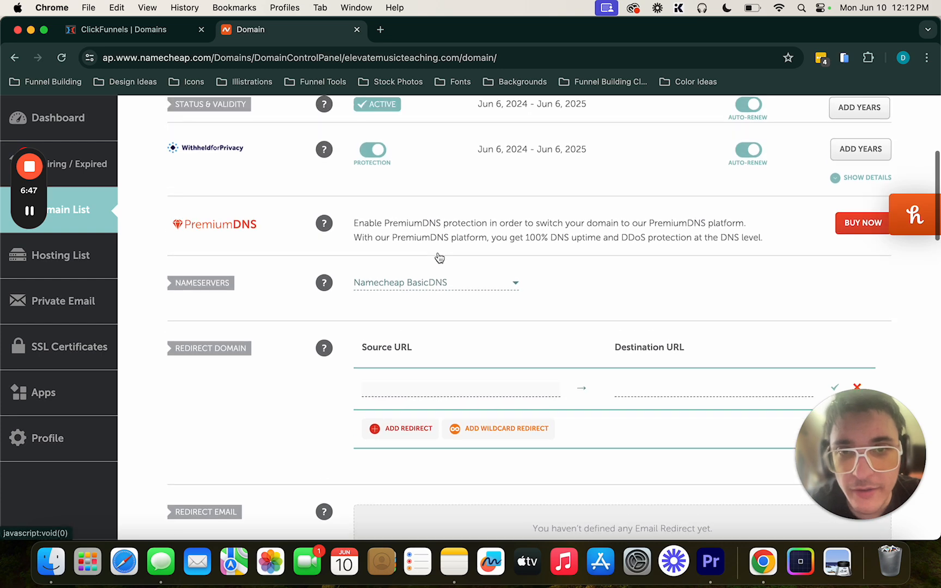
{"action": "scroll", "coordinate": [438, 257], "scroll_direction": "up", "scroll_amount": 1}
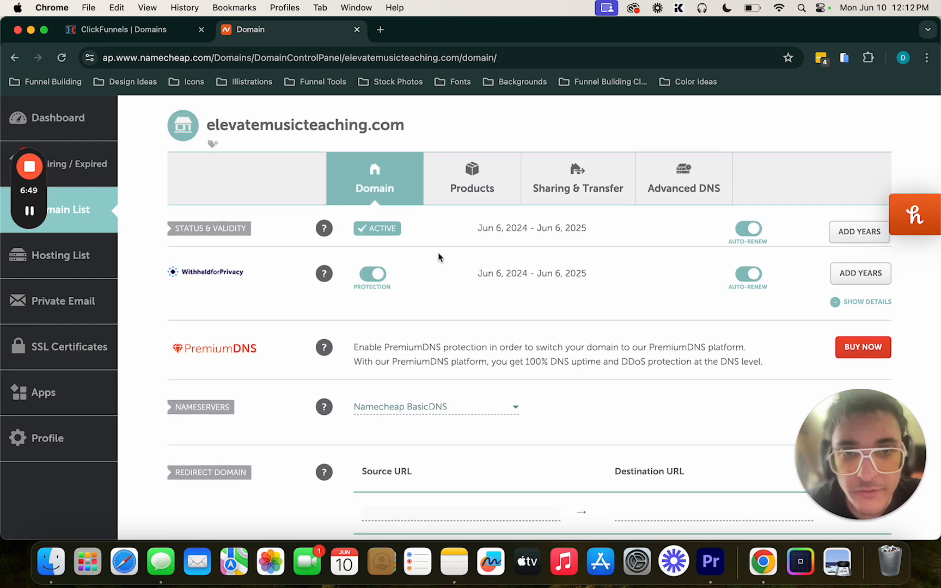
{"action": "scroll", "coordinate": [439, 256], "scroll_direction": "down", "scroll_amount": 2}
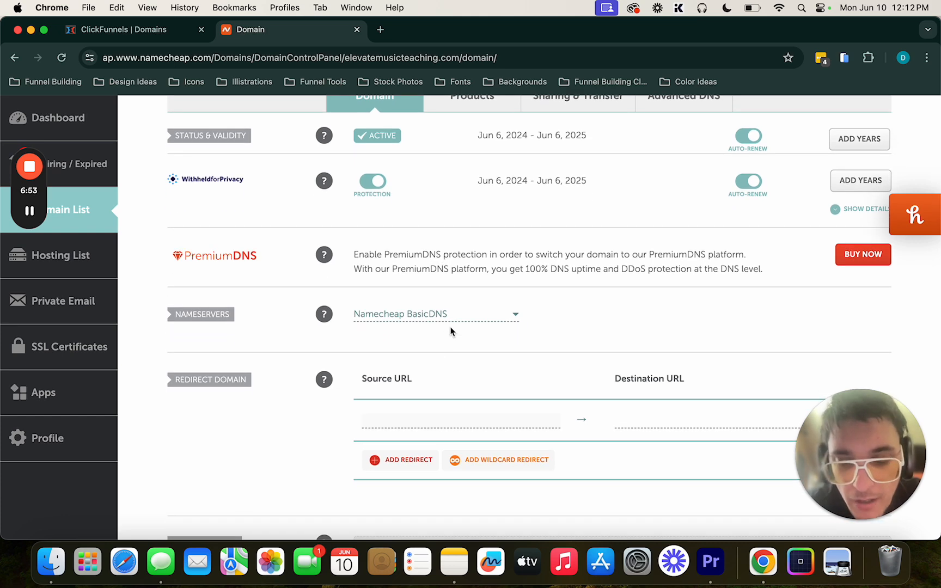
{"action": "type", "text": "https"}
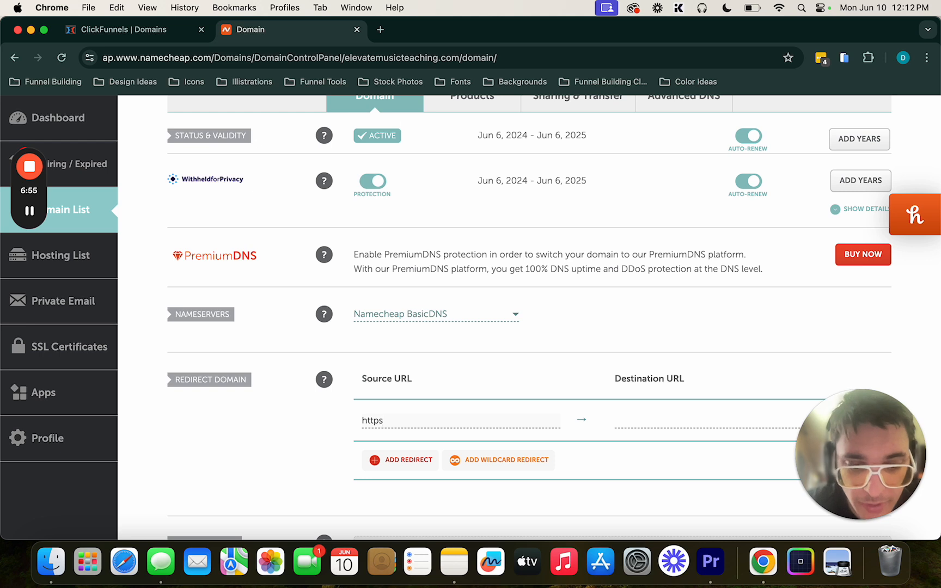
{"action": "type", "text": "://"}
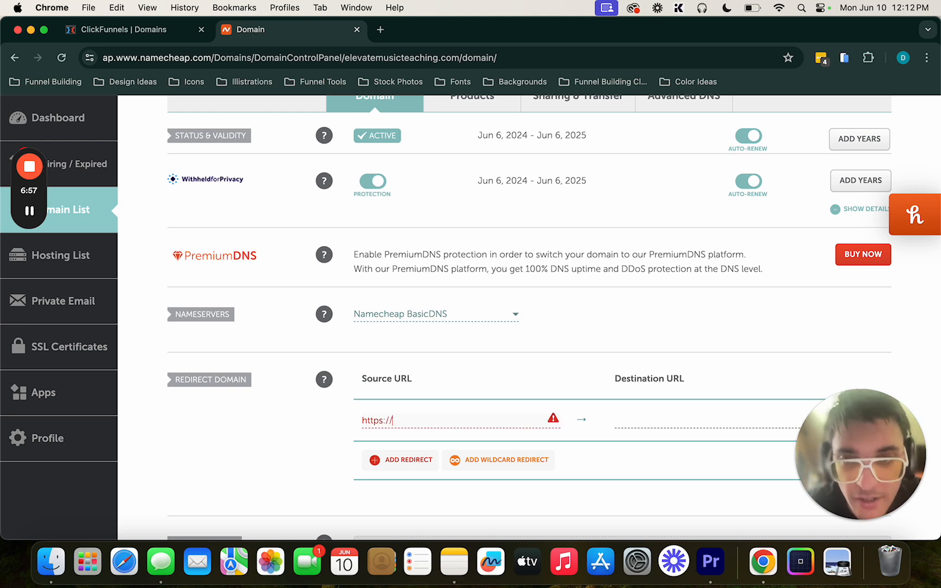
{"action": "type", "text": "ele"}
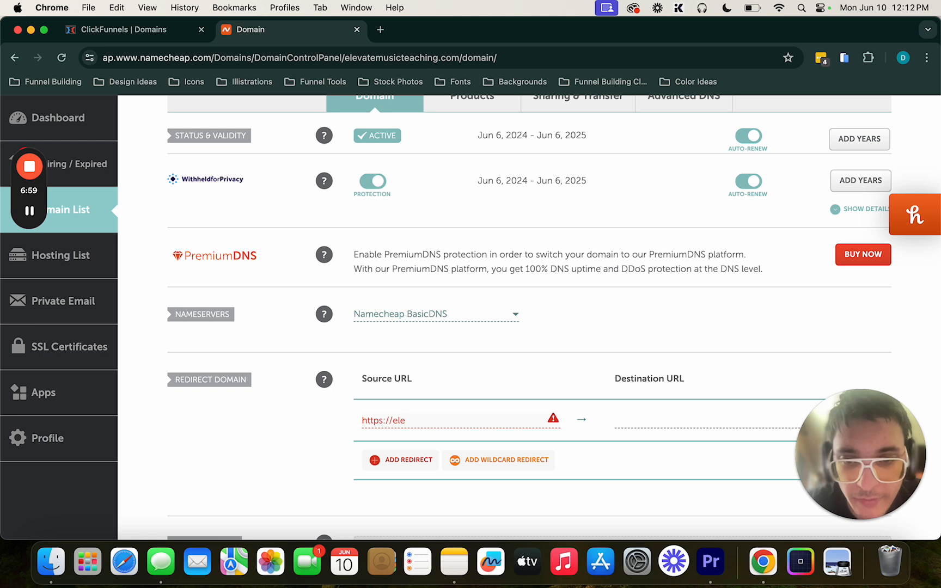
{"action": "type", "text": "vatem"}
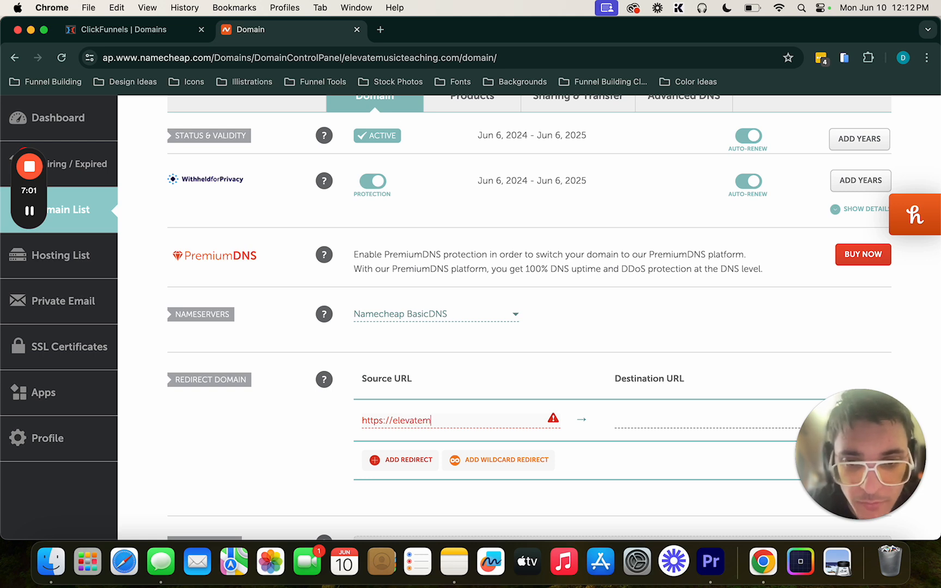
{"action": "type", "text": "usicteaching.com"}
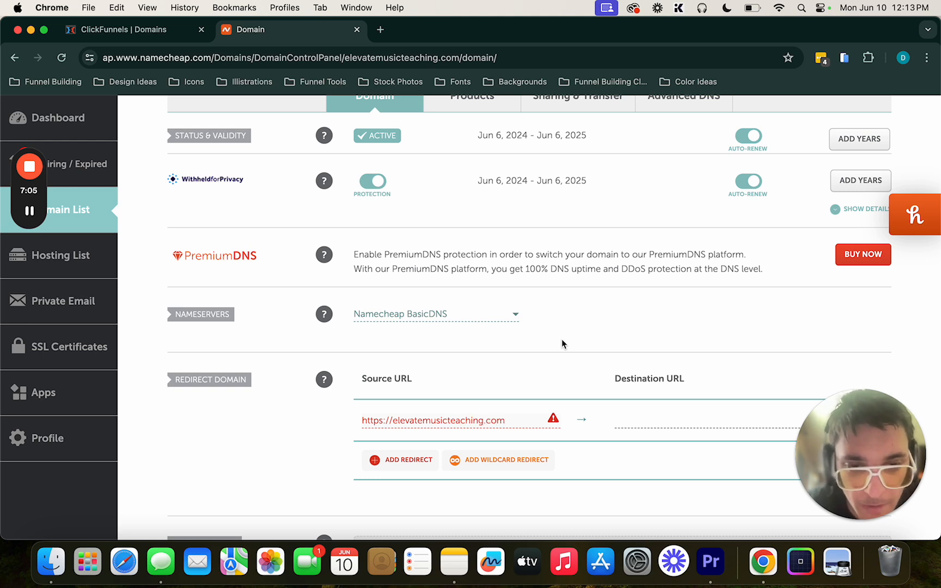
{"action": "triple_click", "coordinate": [488, 424]}
{"action": "key", "text": "super+c"}
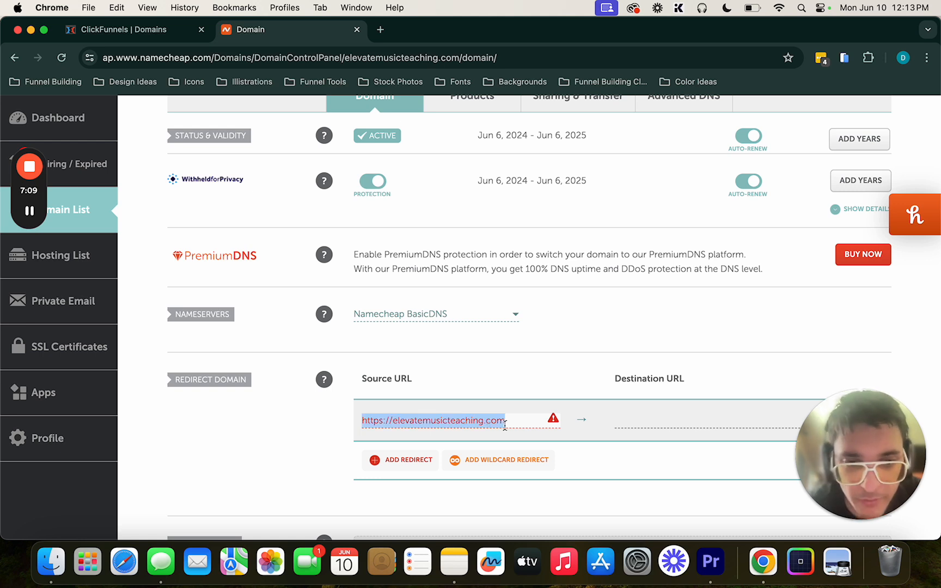
{"action": "left_click", "coordinate": [656, 422]}
{"action": "key", "text": "super+v"}
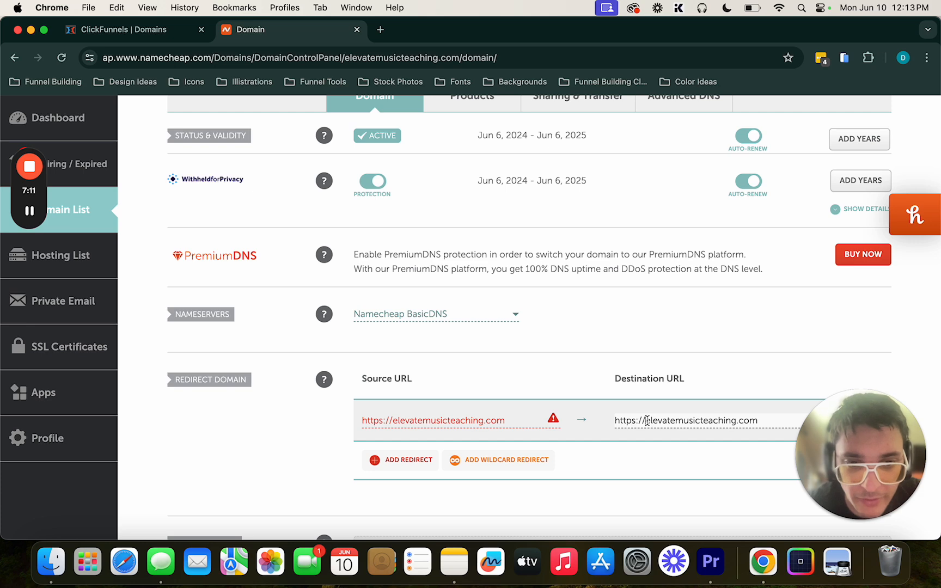
{"action": "left_click", "coordinate": [647, 420]}
{"action": "type", "text": "www."}
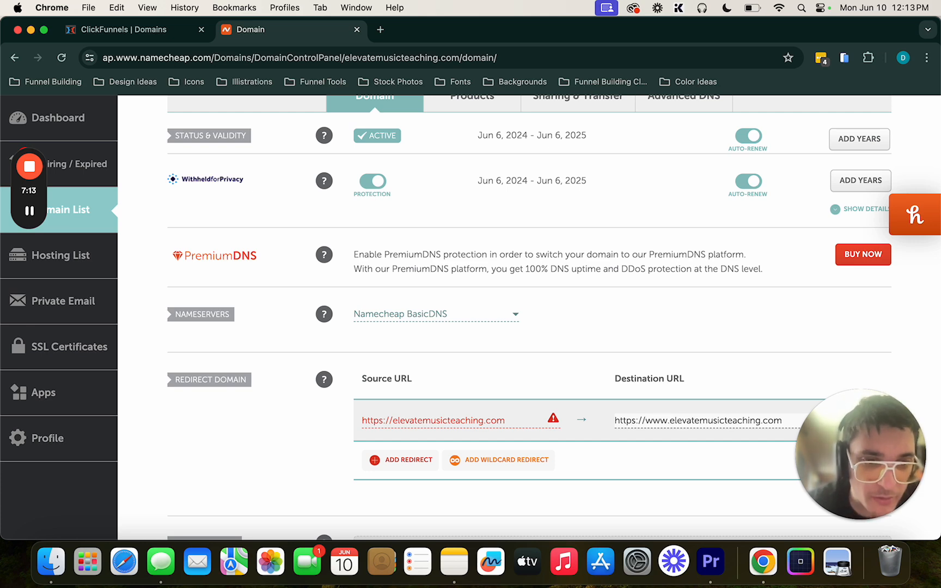
{"action": "scroll", "coordinate": [666, 413], "scroll_direction": "down", "scroll_amount": 2}
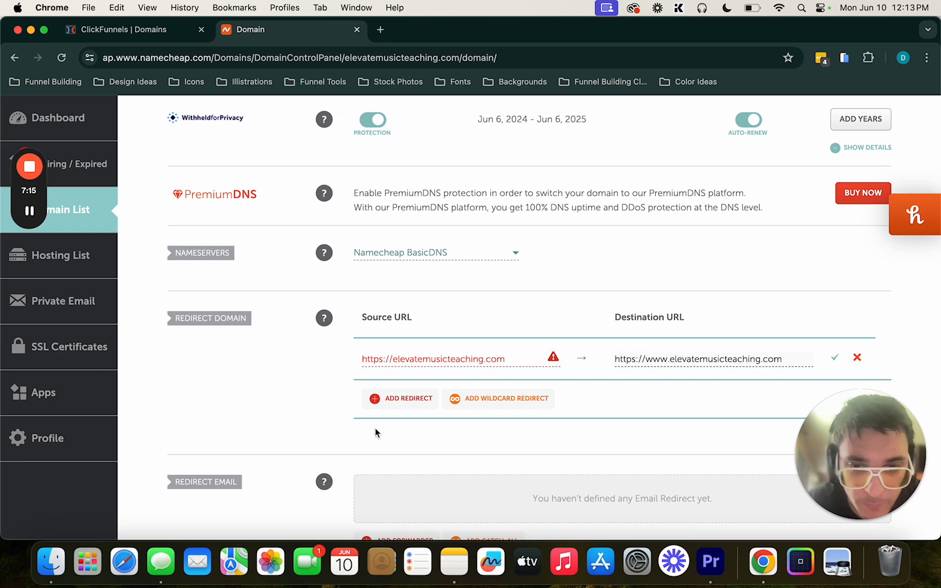
{"action": "left_click", "coordinate": [398, 400]}
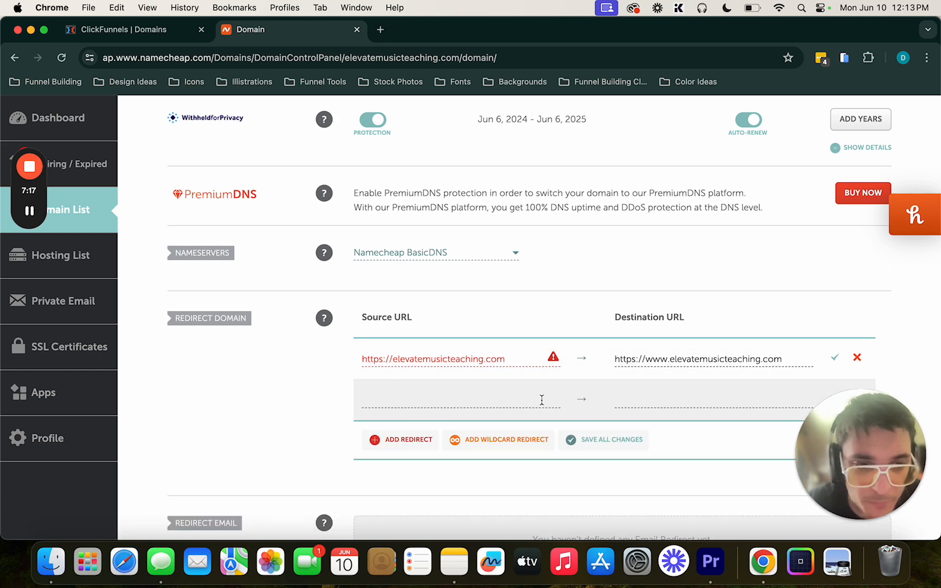
{"action": "scroll", "coordinate": [735, 374], "scroll_direction": "down", "scroll_amount": 2}
{"action": "left_click", "coordinate": [857, 354]}
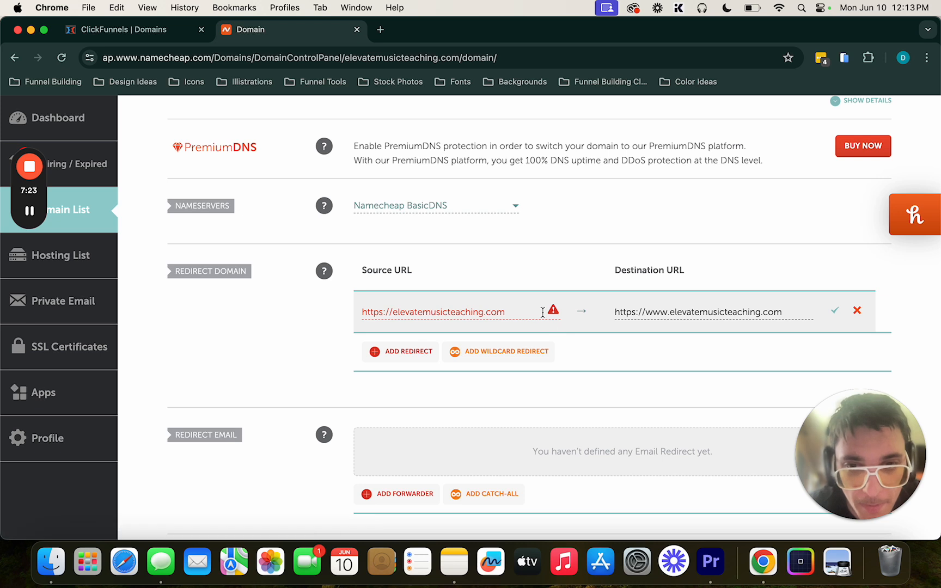
{"action": "mouse_move", "coordinate": [555, 315]}
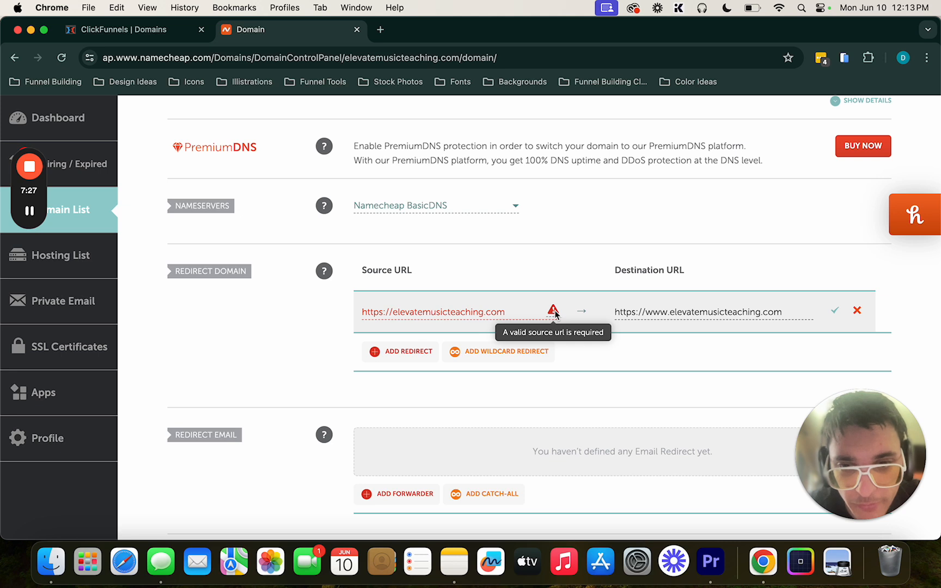
{"action": "left_click", "coordinate": [396, 312]}
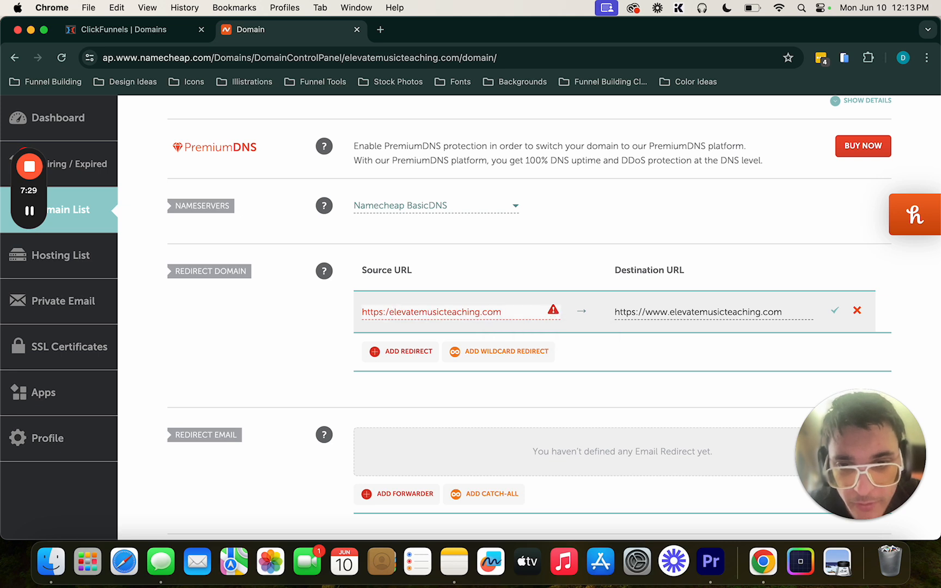
{"action": "key", "text": "BackSpace"}
{"action": "key", "text": "BackSpace"}
{"action": "key", "text": "BackSpace"}
{"action": "key", "text": "BackSpace"}
{"action": "key", "text": "BackSpace"}
{"action": "key", "text": "BackSpace"}
{"action": "key", "text": "BackSpace"}
{"action": "key", "text": "BackSpace"}
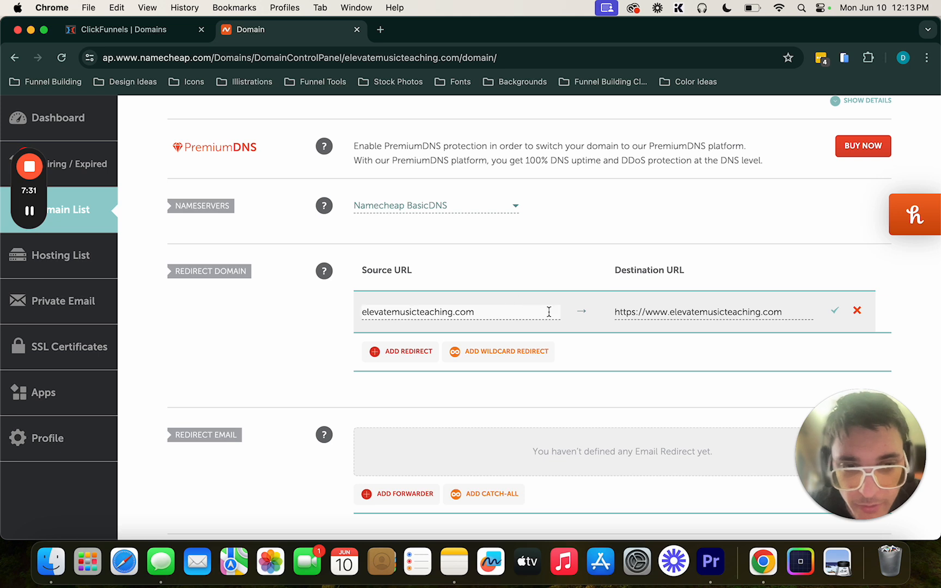
{"action": "left_click", "coordinate": [834, 313]}
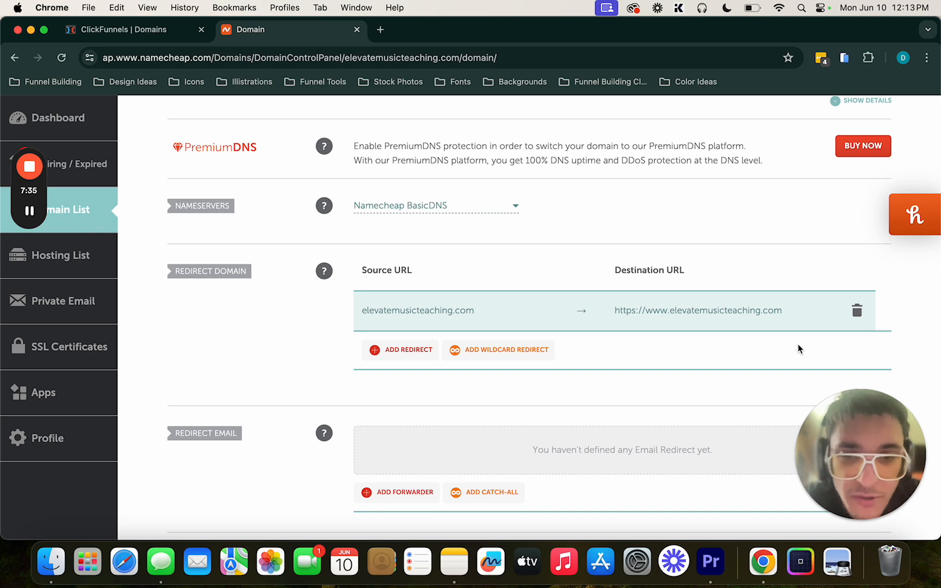
Switch back to ClickFunnels and validate ownership of the domain from its DNS records section
{"action": "scroll", "coordinate": [741, 348], "scroll_direction": "up", "scroll_amount": 1}
{"action": "scroll", "coordinate": [741, 345], "scroll_direction": "up", "scroll_amount": 5}
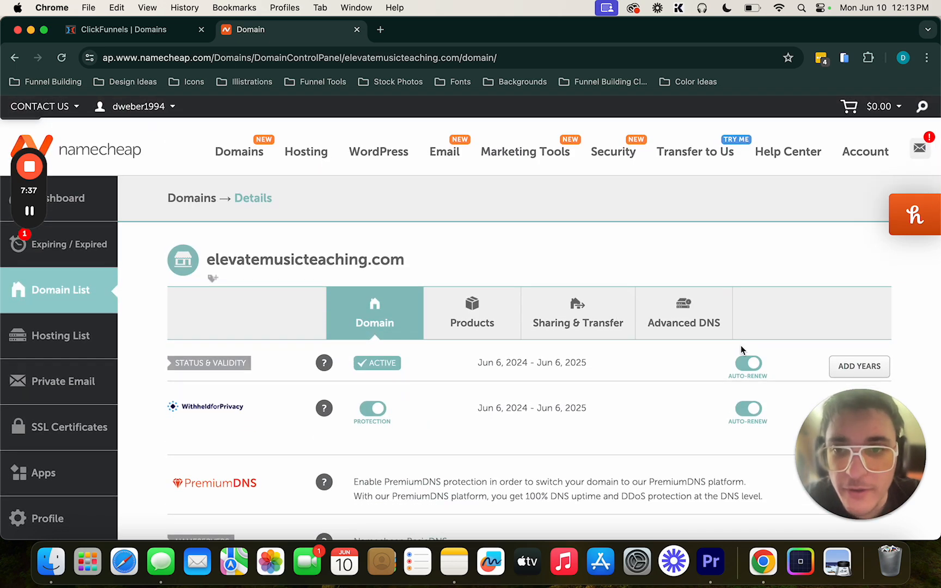
{"action": "scroll", "coordinate": [740, 345], "scroll_direction": "down", "scroll_amount": 4}
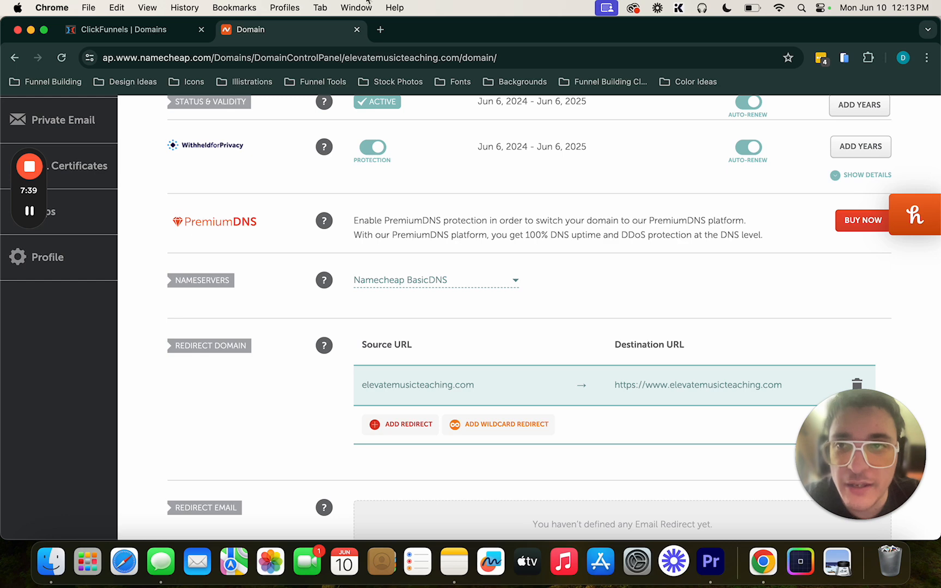
{"action": "left_click", "coordinate": [159, 35]}
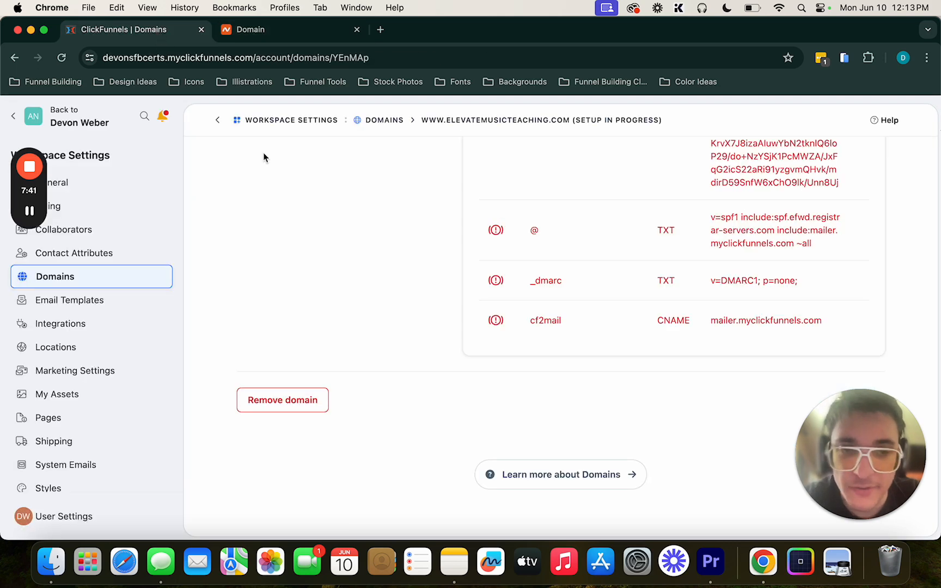
{"action": "scroll", "coordinate": [455, 247], "scroll_direction": "up", "scroll_amount": 5}
{"action": "scroll", "coordinate": [455, 246], "scroll_direction": "up", "scroll_amount": 10}
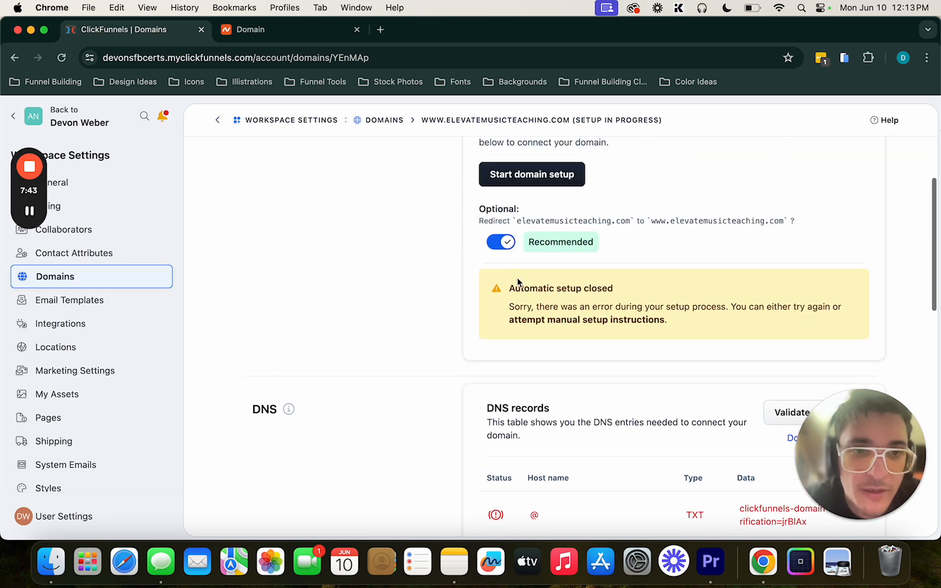
{"action": "scroll", "coordinate": [576, 299], "scroll_direction": "down", "scroll_amount": 3}
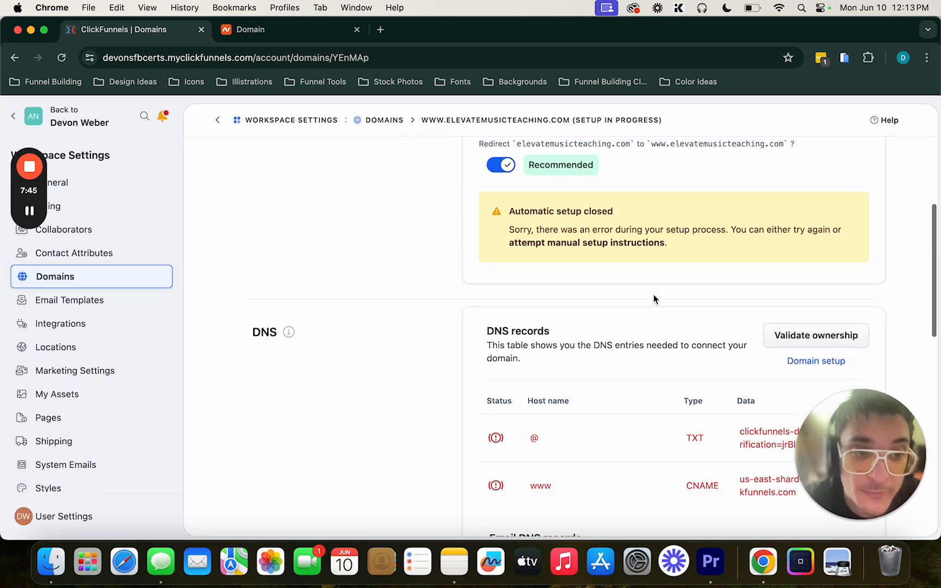
{"action": "left_click", "coordinate": [796, 336]}
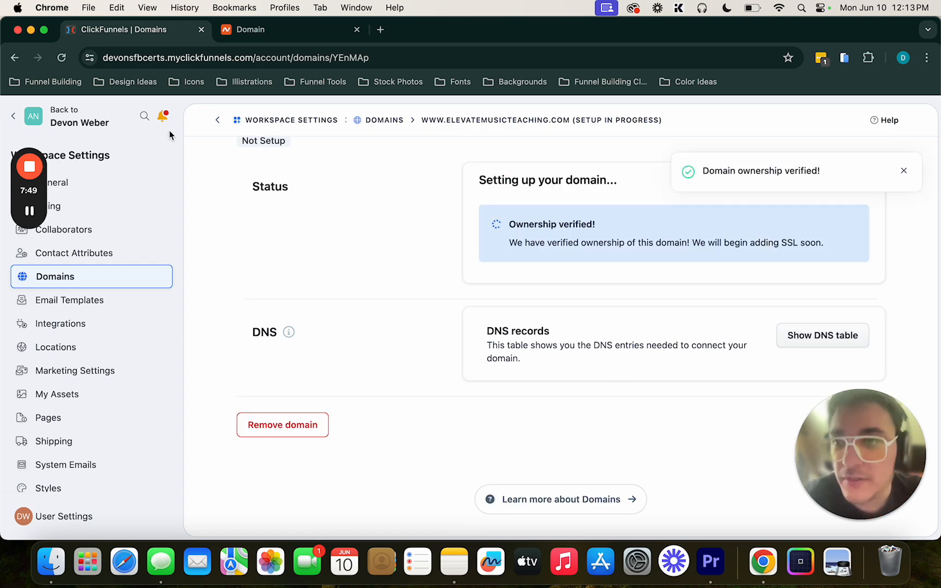
{"action": "left_click", "coordinate": [30, 210]}
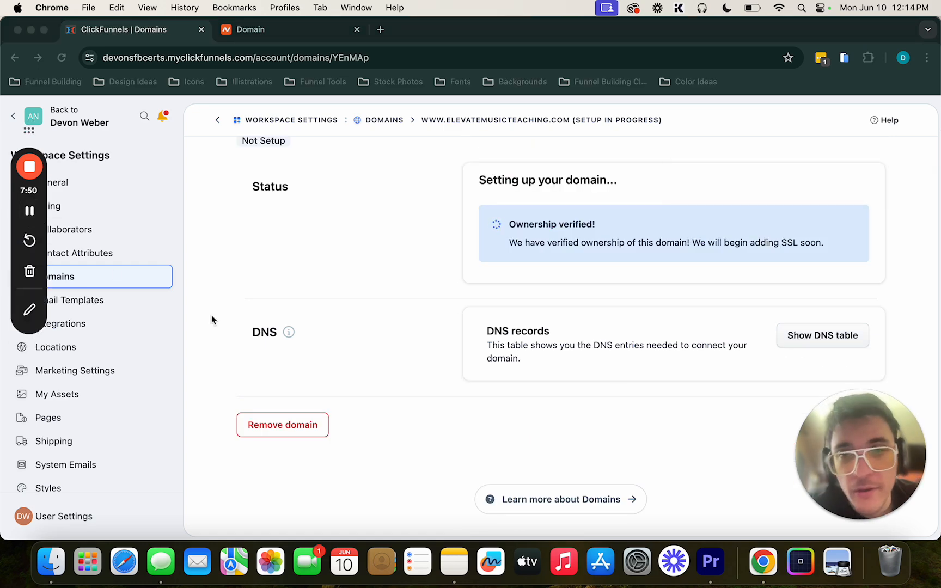
{"action": "left_click", "coordinate": [662, 267]}
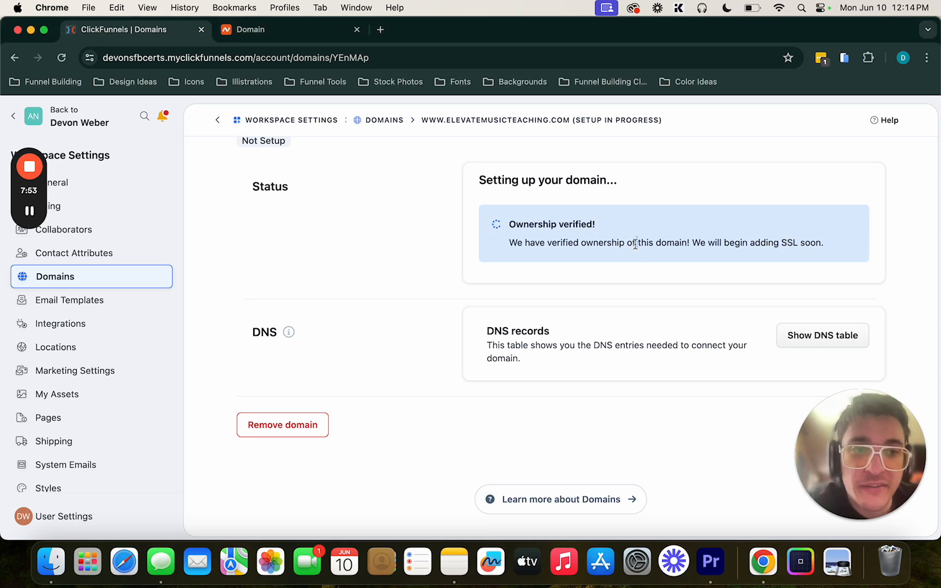
{"action": "triple_click", "coordinate": [635, 244]}
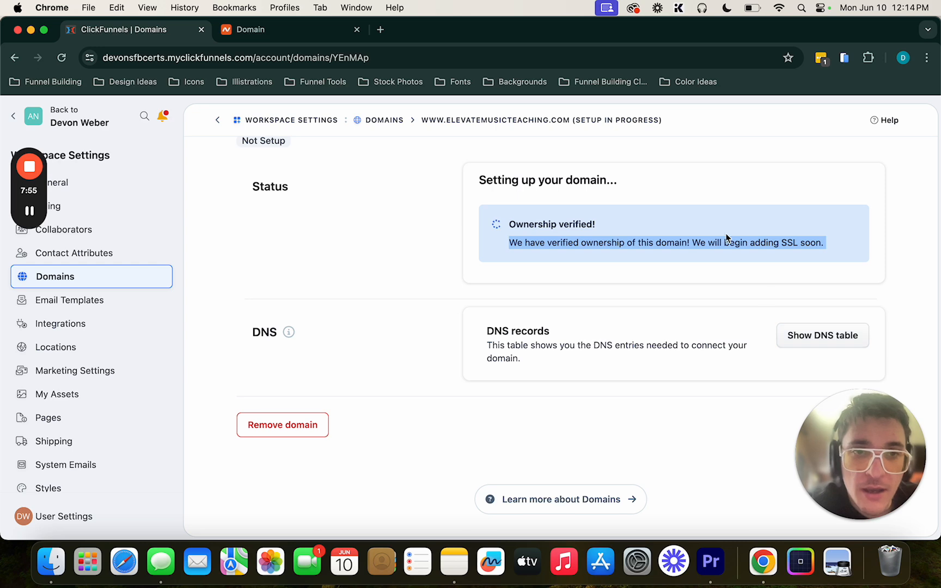
{"action": "left_click", "coordinate": [804, 342]}
{"action": "scroll", "coordinate": [805, 342], "scroll_direction": "down", "scroll_amount": 5}
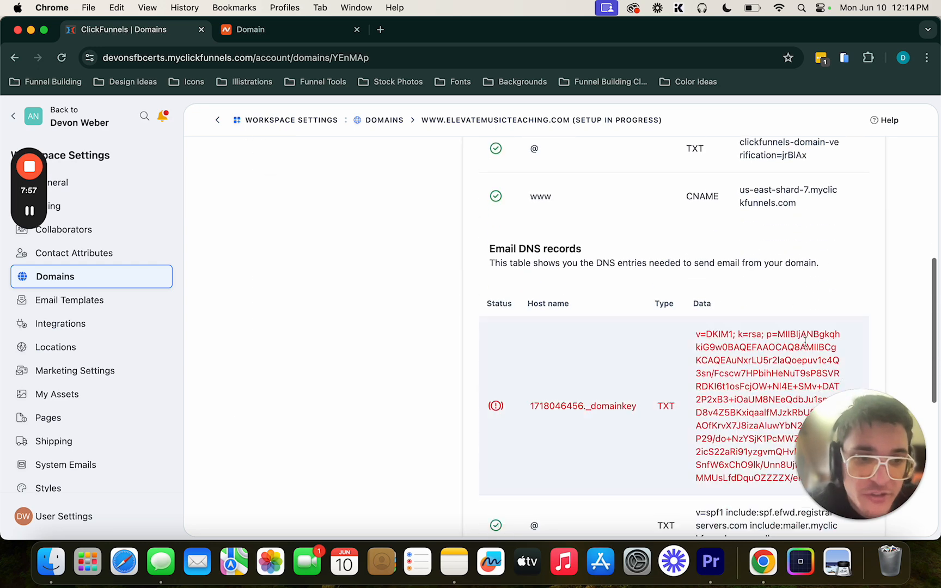
{"action": "scroll", "coordinate": [805, 342], "scroll_direction": "down", "scroll_amount": 1}
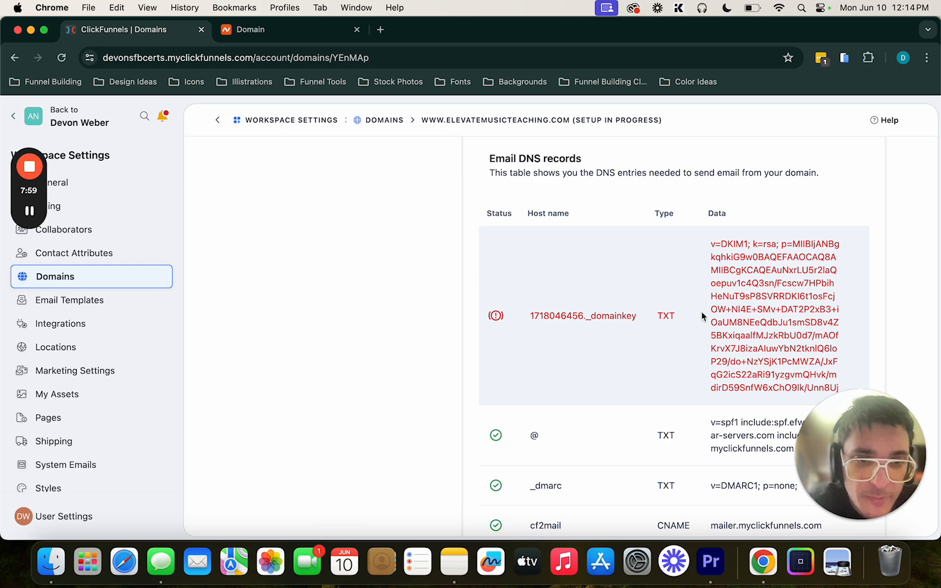
{"action": "scroll", "coordinate": [701, 314], "scroll_direction": "up", "scroll_amount": 6}
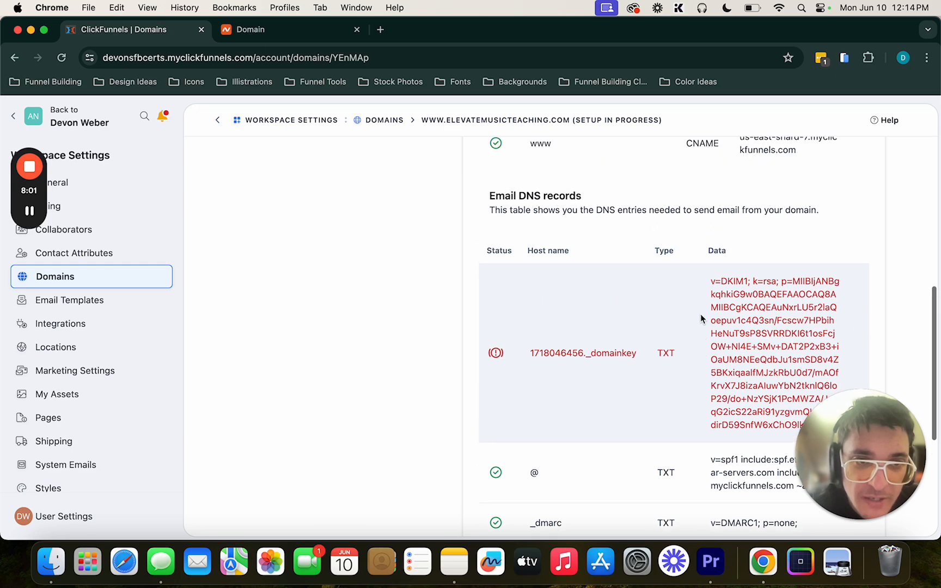
{"action": "left_click", "coordinate": [798, 320]}
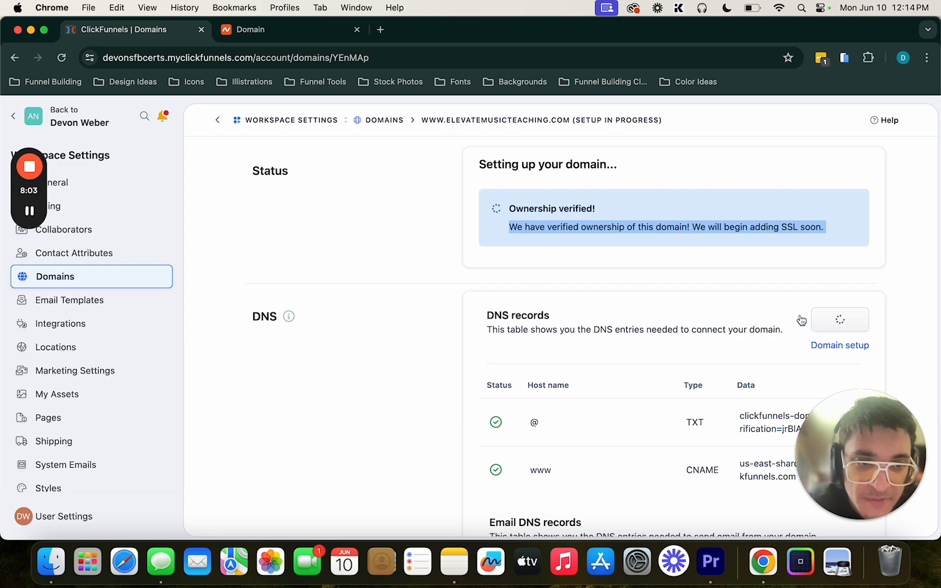
{"action": "scroll", "coordinate": [799, 318], "scroll_direction": "down", "scroll_amount": 10}
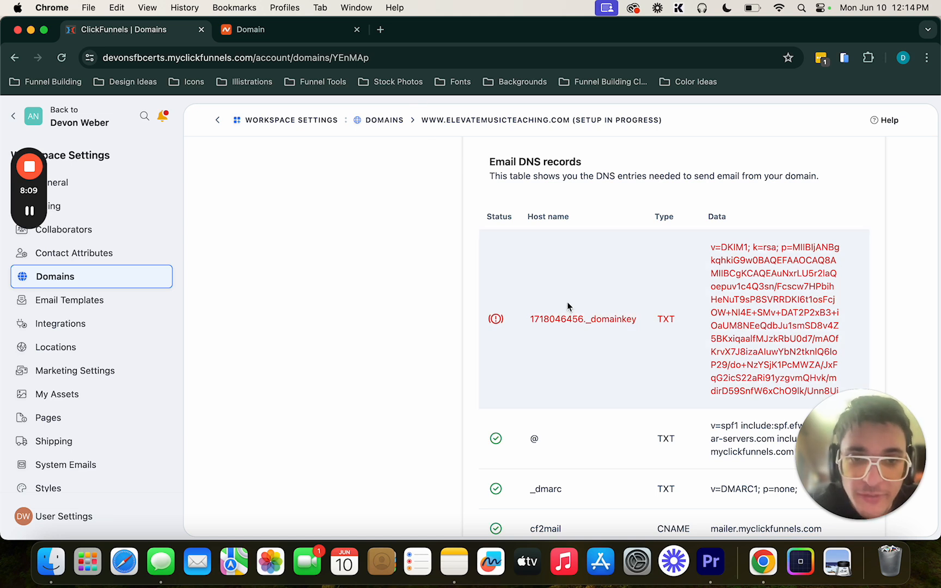
Switch to Namecheap, open the domain's Advanced DNS host records, and compare them with the 1718046456._domainkey record listed in ClickFunnels
{"action": "triple_click", "coordinate": [576, 321]}
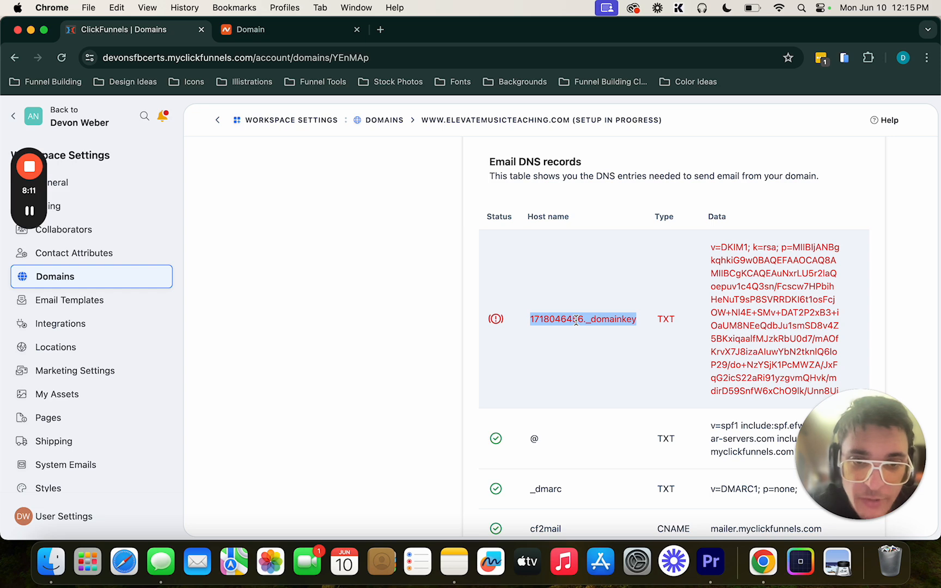
{"action": "left_click", "coordinate": [315, 39]}
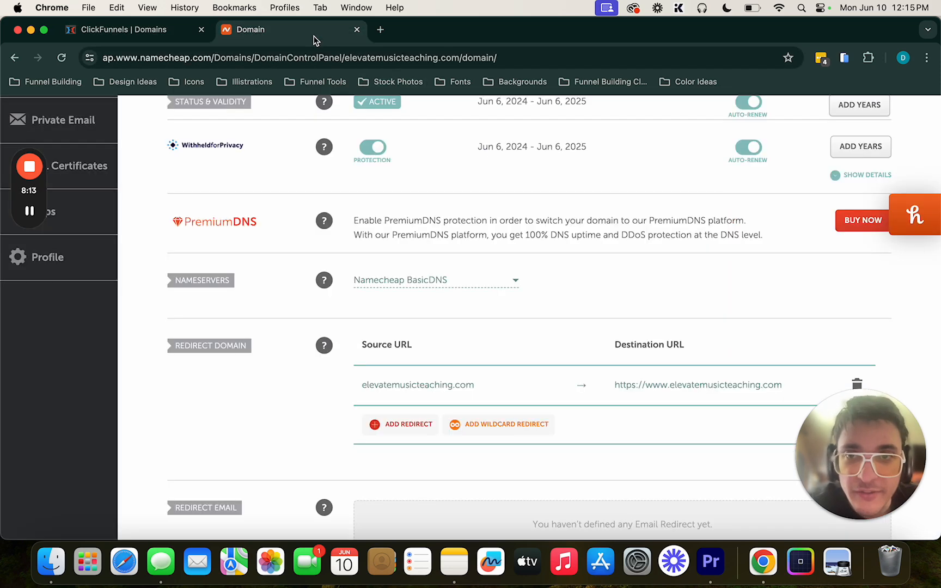
{"action": "scroll", "coordinate": [405, 240], "scroll_direction": "up", "scroll_amount": 5}
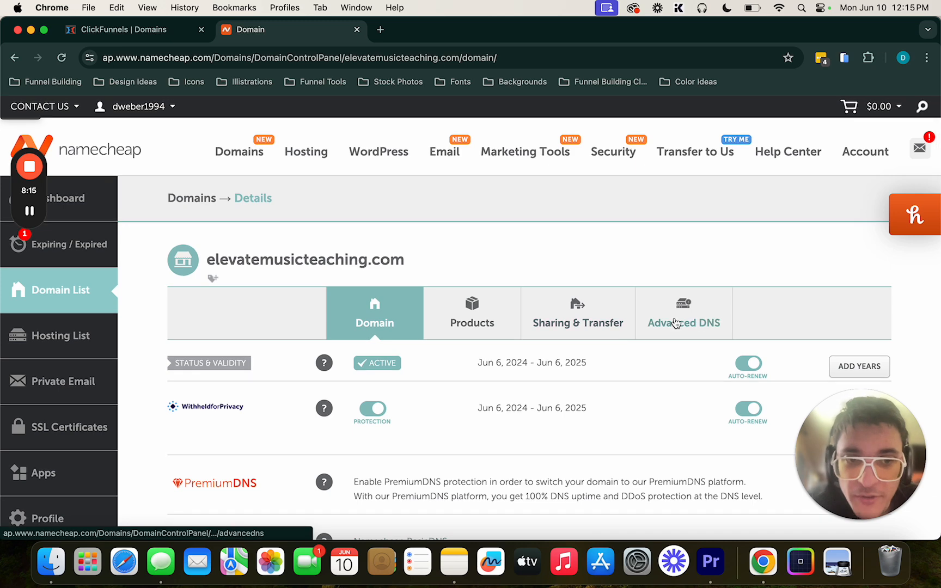
{"action": "left_click", "coordinate": [675, 323]}
{"action": "scroll", "coordinate": [675, 324], "scroll_direction": "down", "scroll_amount": 5}
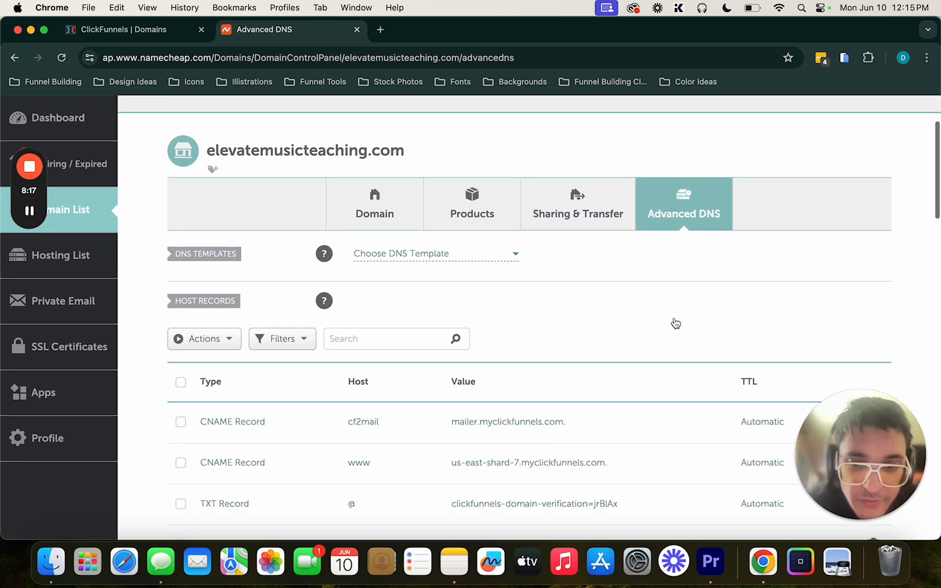
{"action": "scroll", "coordinate": [676, 323], "scroll_direction": "down", "scroll_amount": 1}
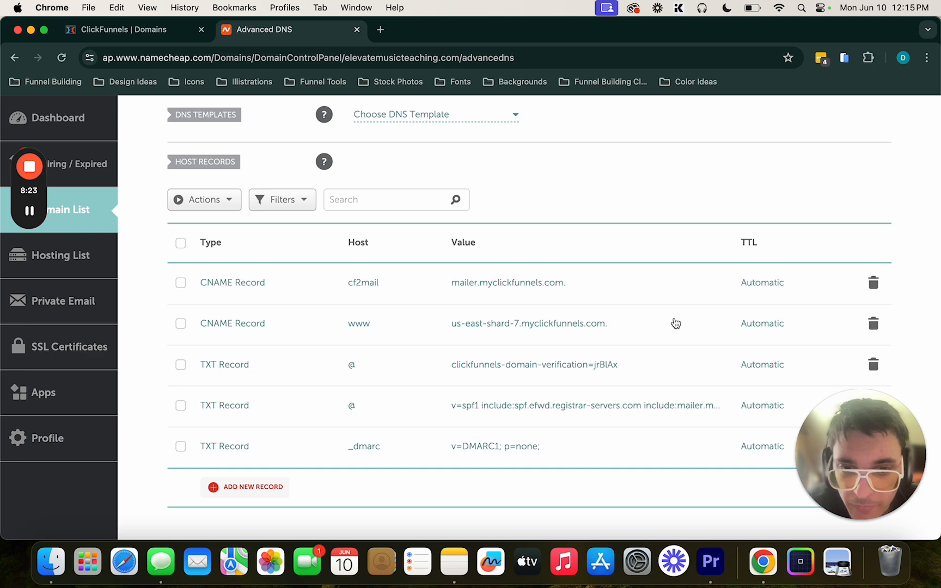
{"action": "left_click", "coordinate": [152, 42]}
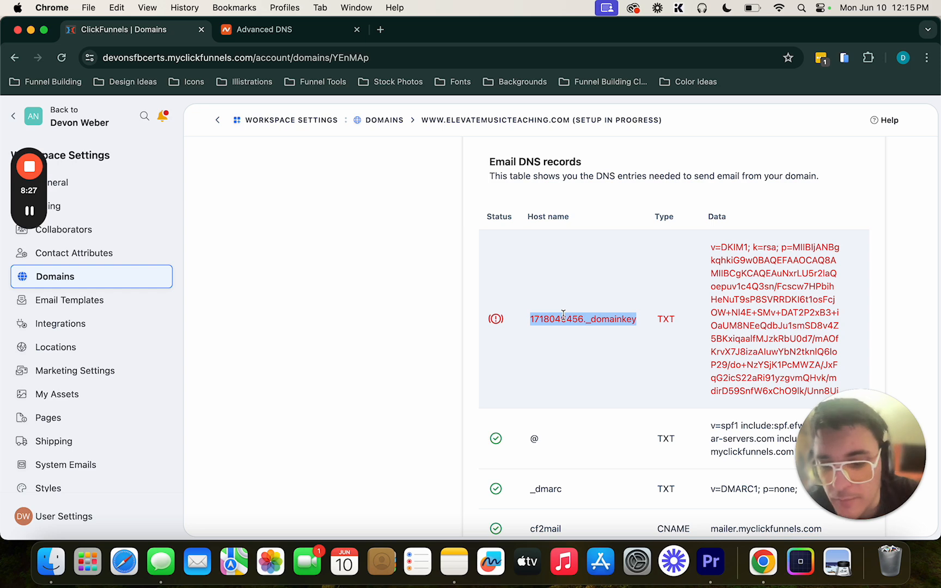
{"action": "left_click", "coordinate": [322, 32]}
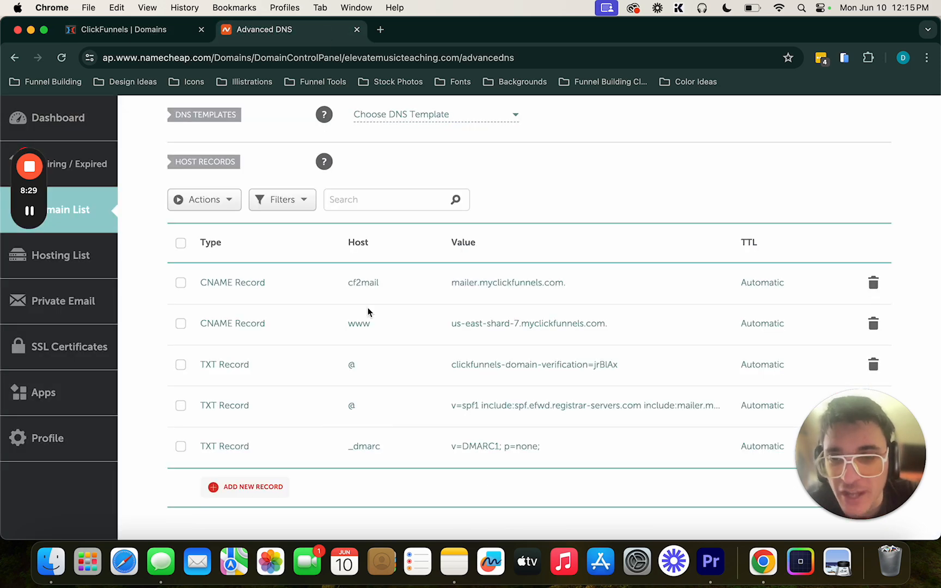
Start a new host record of type TXT Record and set its host to 1718046456._domainkey
{"action": "left_click", "coordinate": [248, 485]}
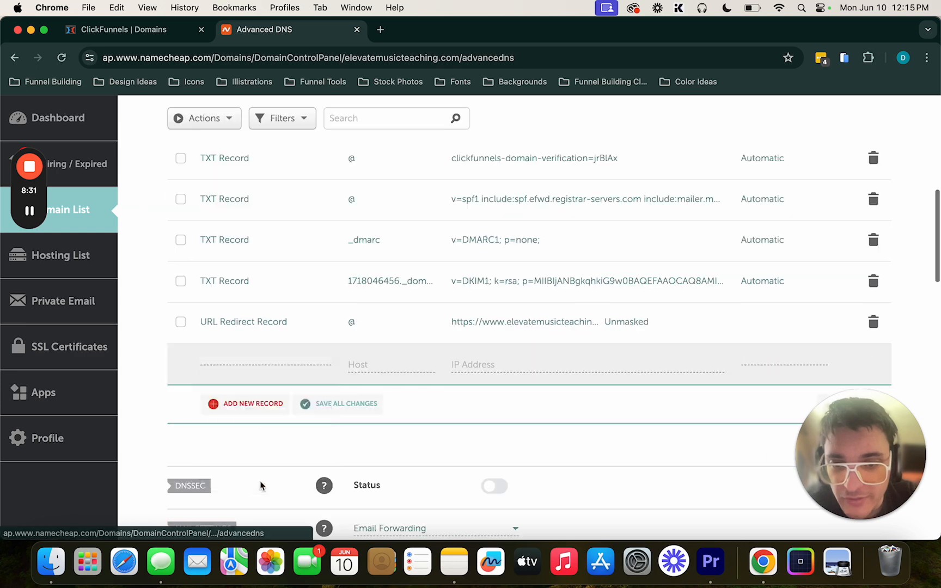
{"action": "scroll", "coordinate": [300, 452], "scroll_direction": "down", "scroll_amount": 3}
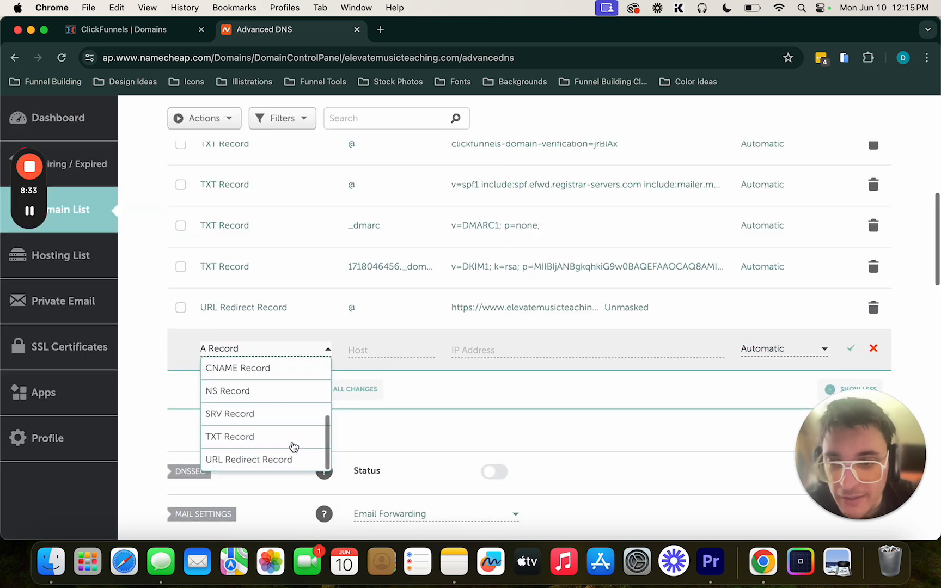
{"action": "left_click", "coordinate": [287, 439]}
{"action": "left_click", "coordinate": [402, 353]}
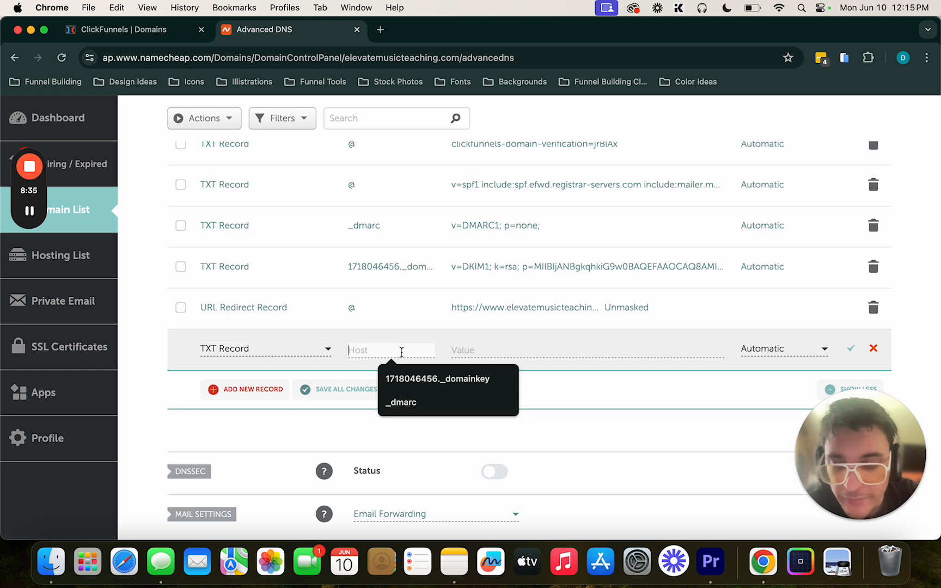
{"action": "key", "text": "Down"}
{"action": "key", "text": "Return"}
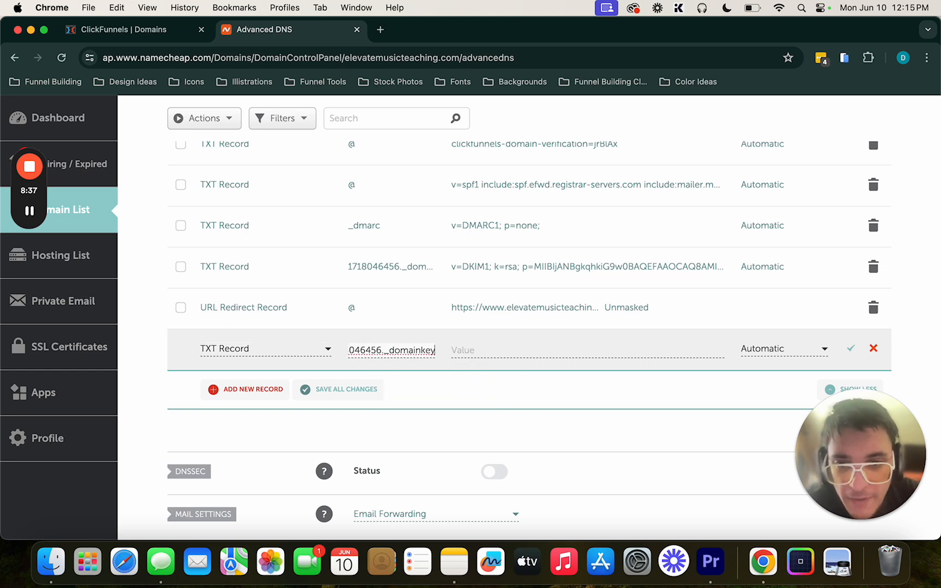
Copy the DKIM data of the 1718046456._domainkey record from ClickFunnels into the new Namecheap record's value and try to save it
{"action": "left_click", "coordinate": [571, 348]}
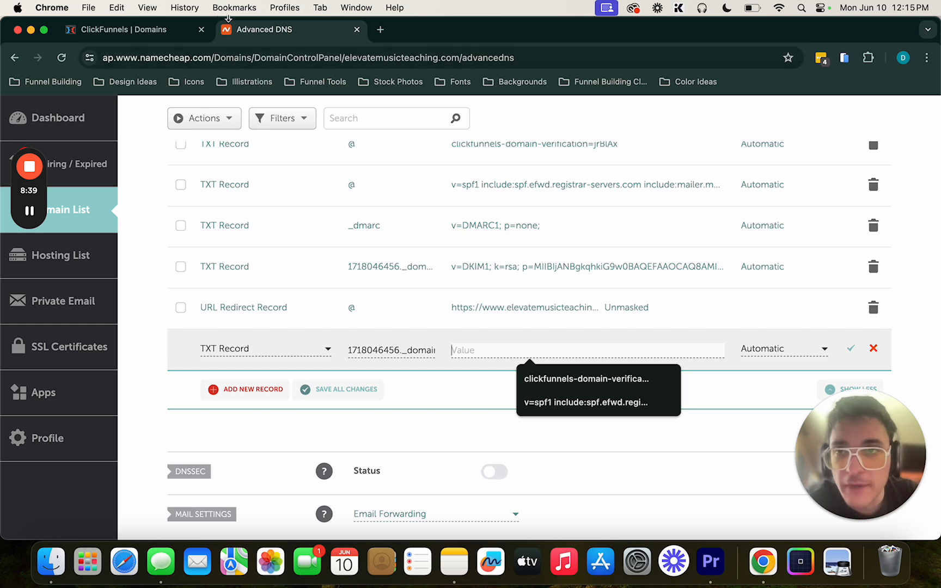
{"action": "left_click", "coordinate": [186, 31]}
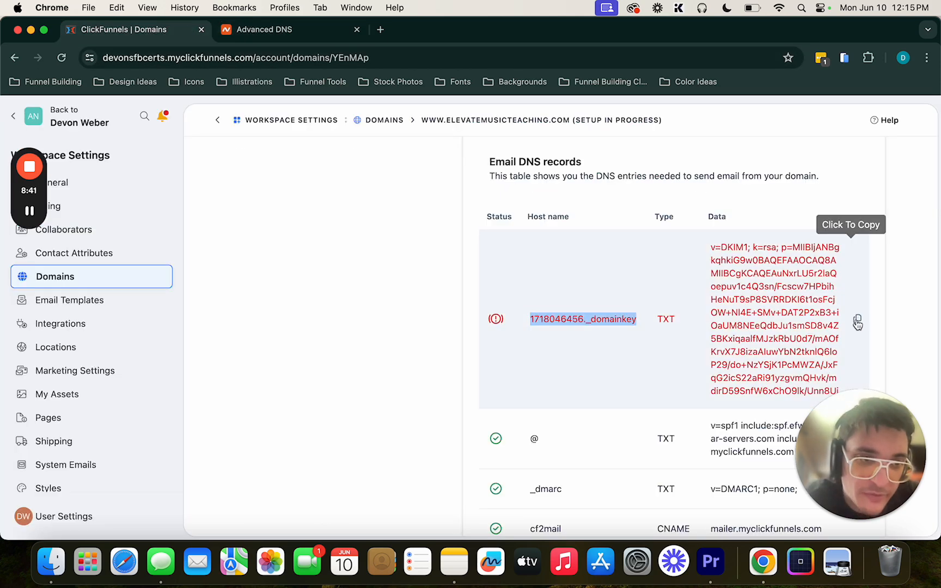
{"action": "left_click", "coordinate": [856, 319]}
{"action": "left_click", "coordinate": [256, 31]}
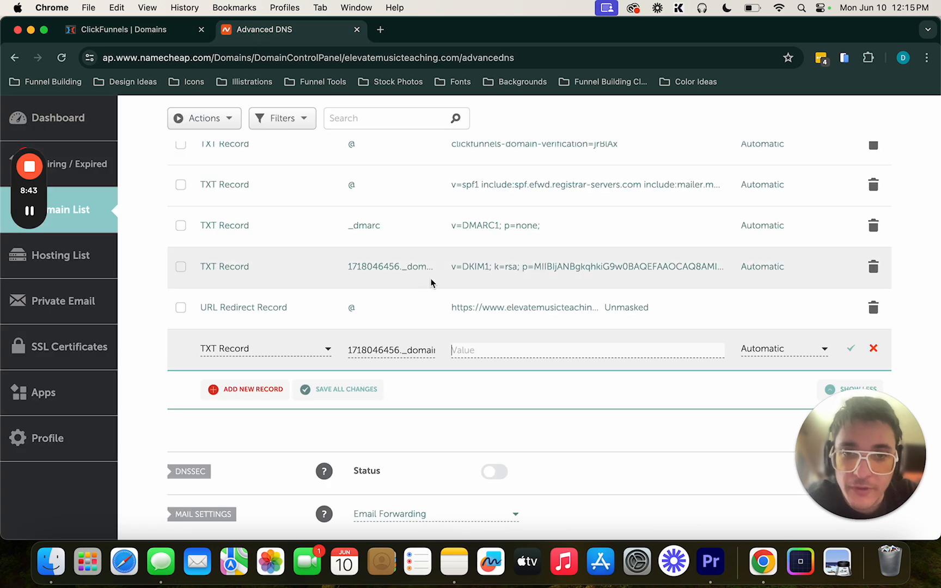
{"action": "key", "text": "super+v"}
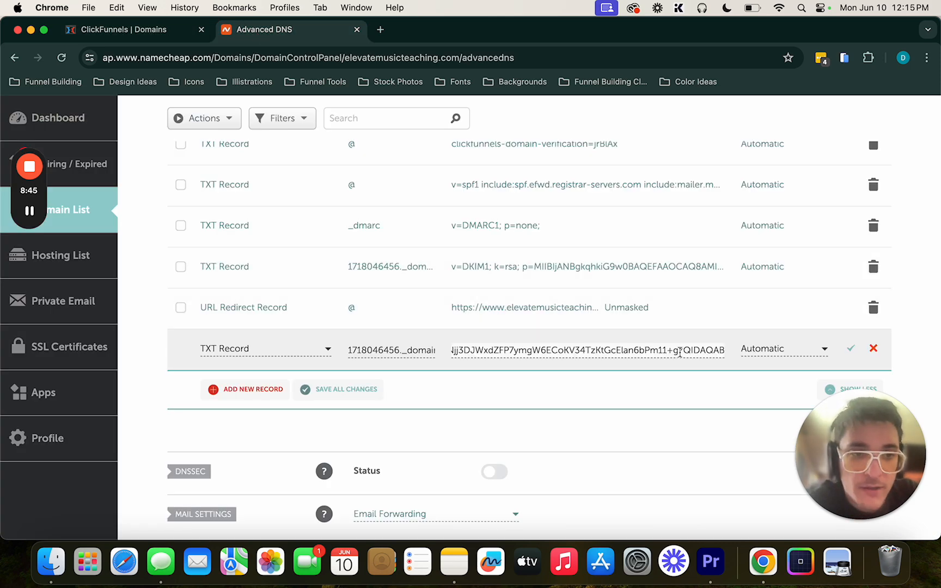
{"action": "left_click", "coordinate": [849, 347]}
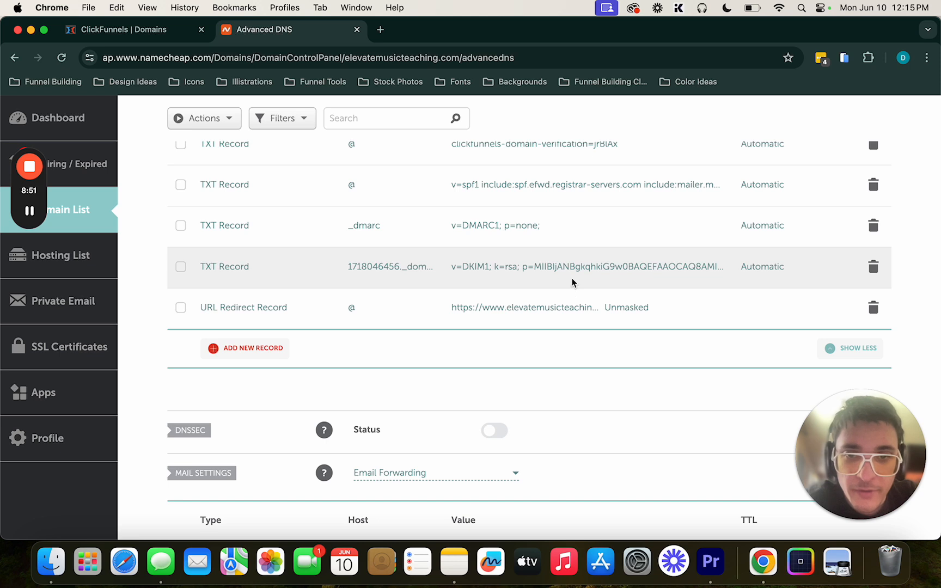
Switch back to ClickFunnels, check the domain's connection again, and review the DNS record statuses
{"action": "scroll", "coordinate": [572, 290], "scroll_direction": "up", "scroll_amount": 2}
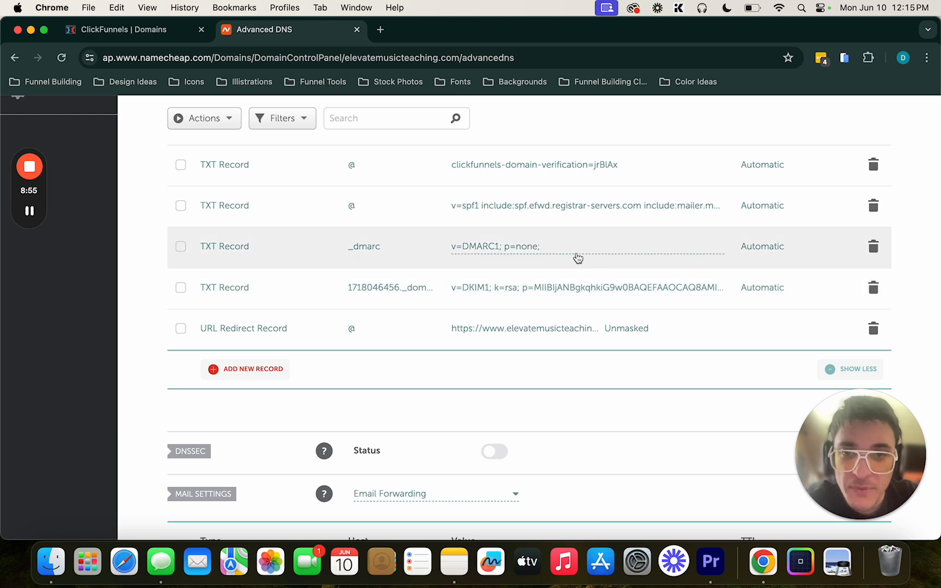
{"action": "left_click", "coordinate": [166, 33]}
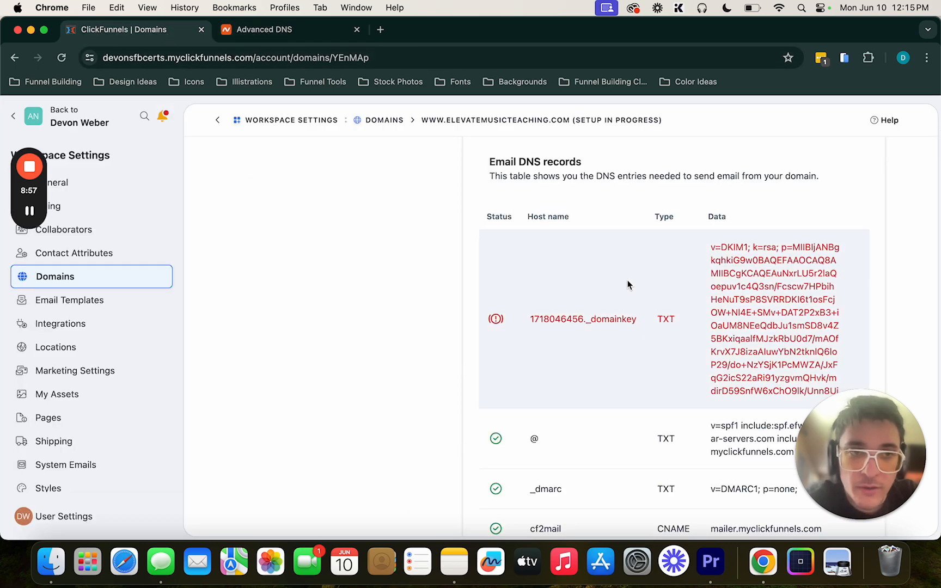
{"action": "scroll", "coordinate": [646, 303], "scroll_direction": "down", "scroll_amount": 4}
{"action": "scroll", "coordinate": [647, 303], "scroll_direction": "up", "scroll_amount": 8}
{"action": "scroll", "coordinate": [646, 303], "scroll_direction": "up", "scroll_amount": 2}
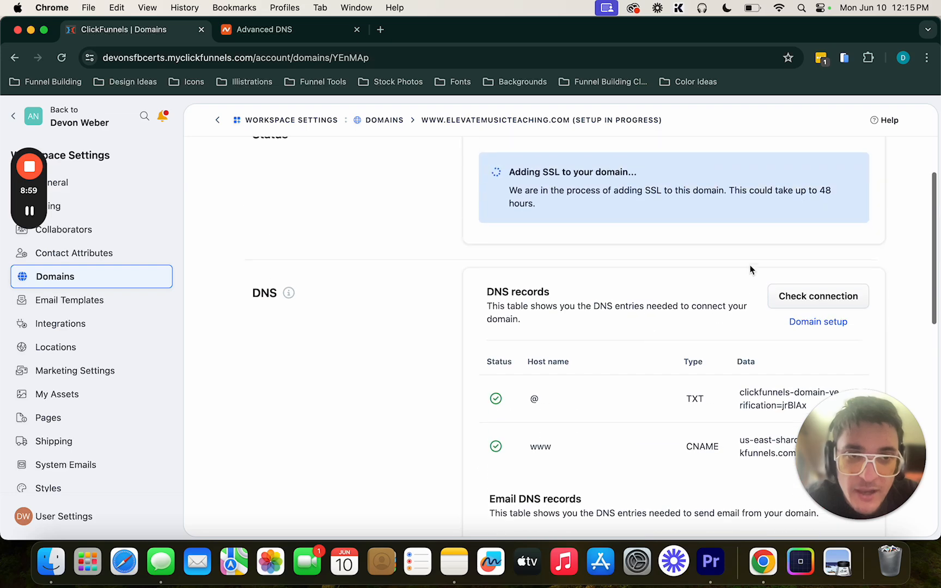
{"action": "left_click", "coordinate": [788, 297]}
{"action": "scroll", "coordinate": [788, 297], "scroll_direction": "down", "scroll_amount": 7}
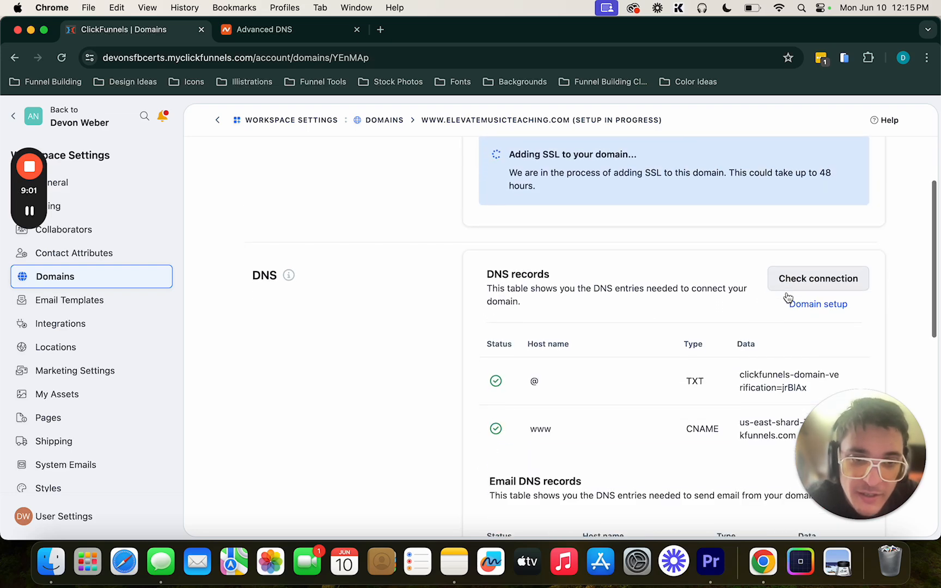
{"action": "scroll", "coordinate": [788, 298], "scroll_direction": "up", "scroll_amount": 10}
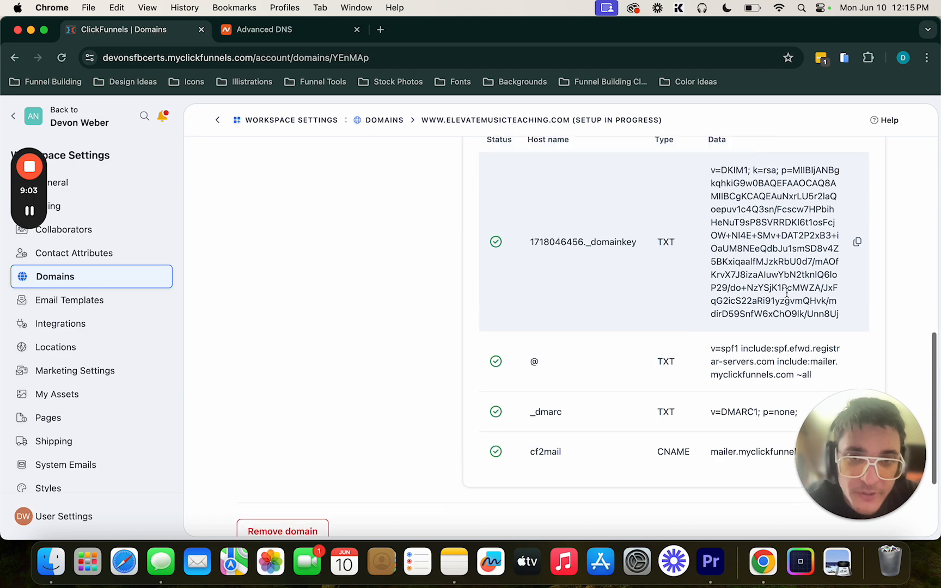
{"action": "scroll", "coordinate": [788, 298], "scroll_direction": "up", "scroll_amount": 1}
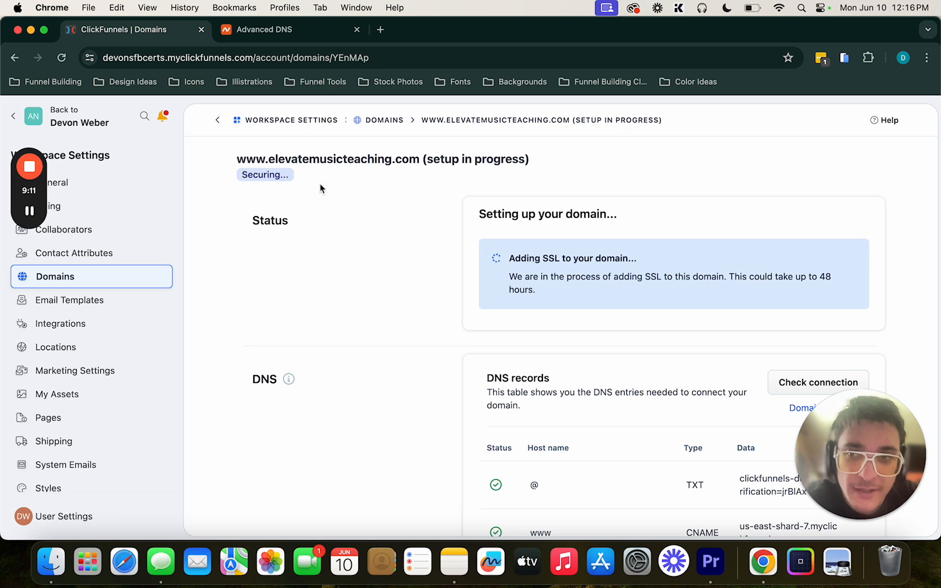
{"action": "mouse_move", "coordinate": [33, 210]}
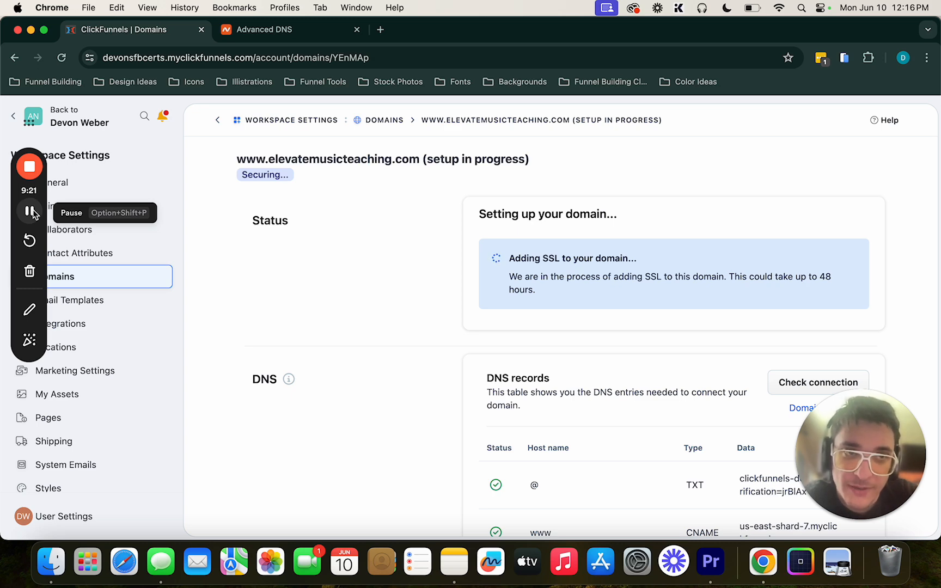
{"action": "left_click", "coordinate": [31, 211]}
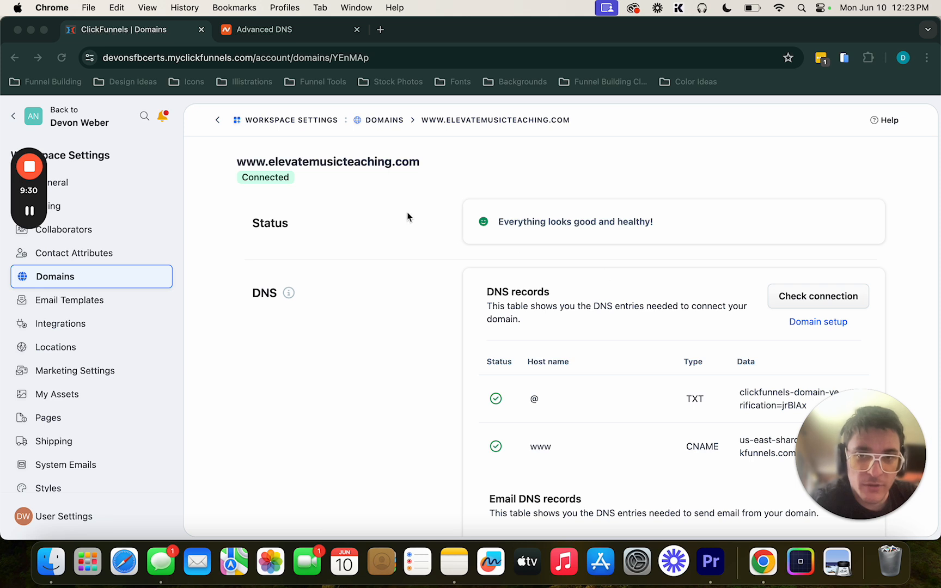
{"action": "left_click", "coordinate": [290, 179]}
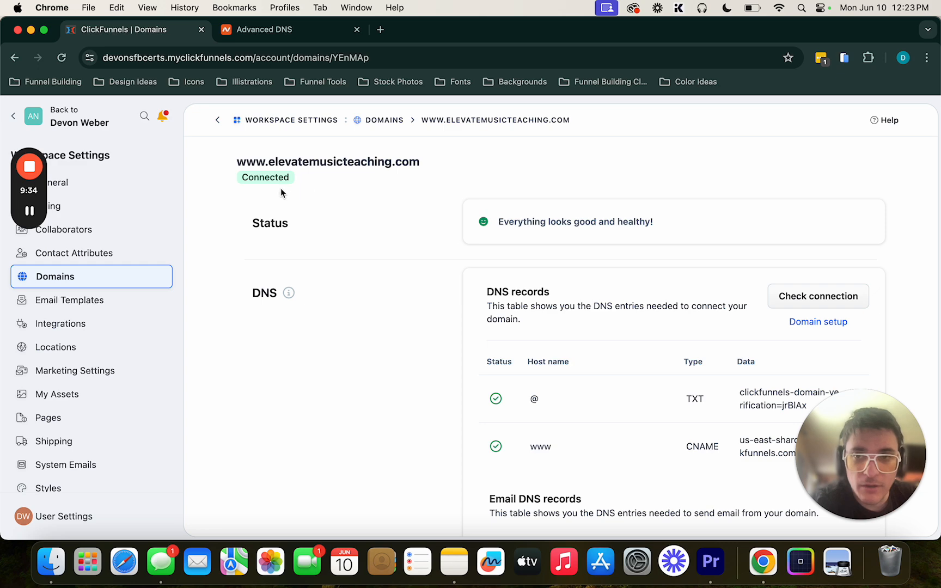
{"action": "left_click_drag", "start_coordinate": [27, 124], "coordinate": [44, 124]}
Leave the workspace settings and open the settings of the Guitar Teacher Funnel Template from the funnels list
{"action": "left_click", "coordinate": [16, 122]}
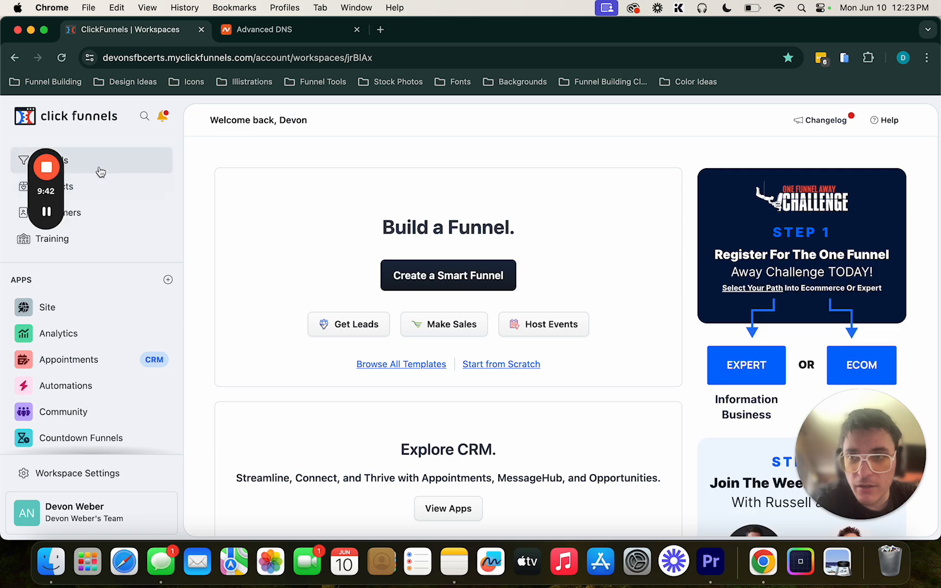
{"action": "left_click", "coordinate": [100, 172]}
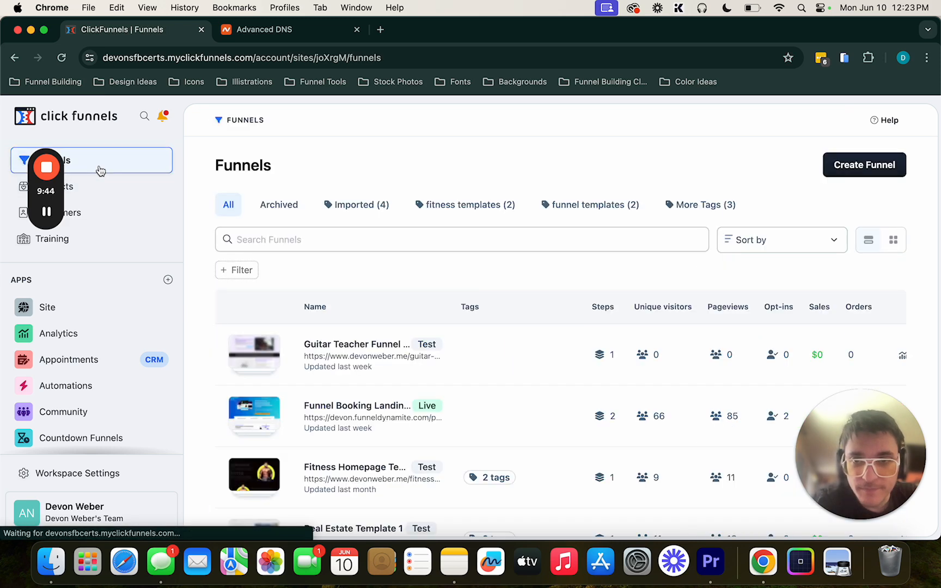
{"action": "scroll", "coordinate": [456, 326], "scroll_direction": "down", "scroll_amount": 1}
{"action": "scroll", "coordinate": [456, 327], "scroll_direction": "down", "scroll_amount": 2}
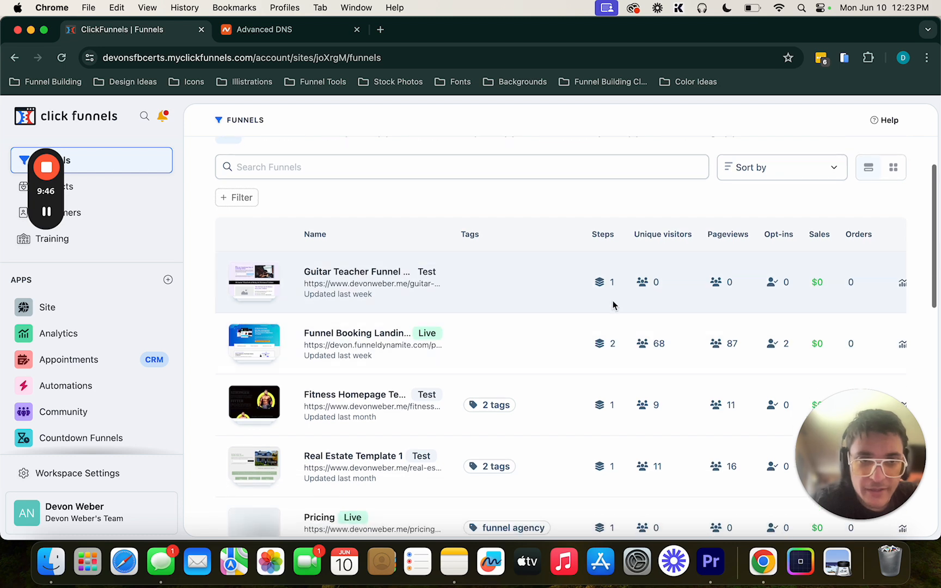
{"action": "scroll", "coordinate": [614, 305], "scroll_direction": "right", "scroll_amount": 3}
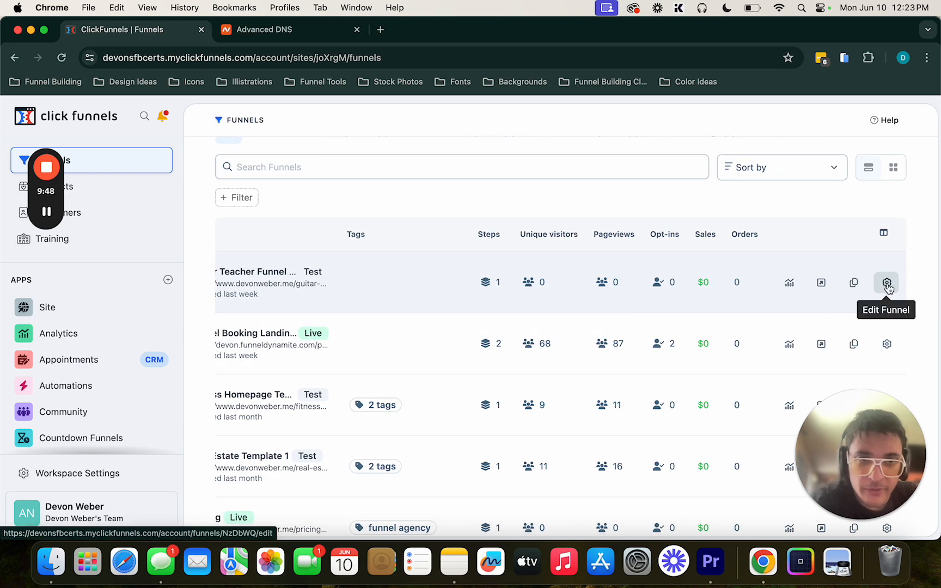
{"action": "left_click", "coordinate": [887, 284]}
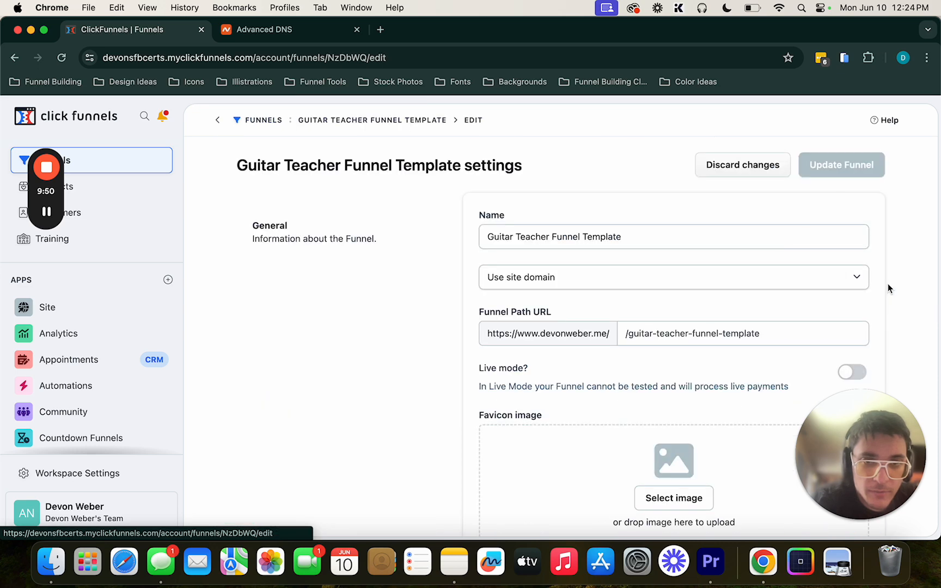
{"action": "left_click", "coordinate": [772, 292]}
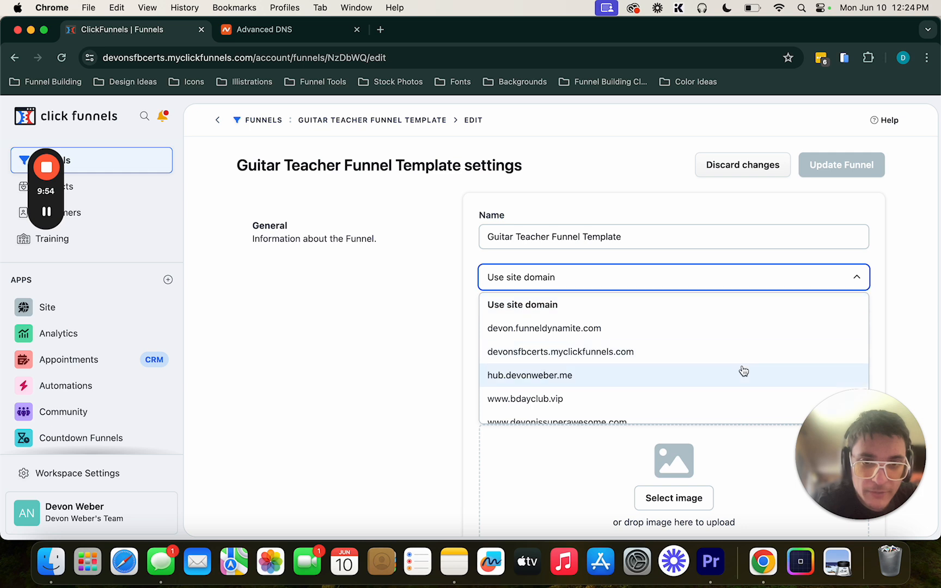
{"action": "scroll", "coordinate": [757, 360], "scroll_direction": "down", "scroll_amount": 3}
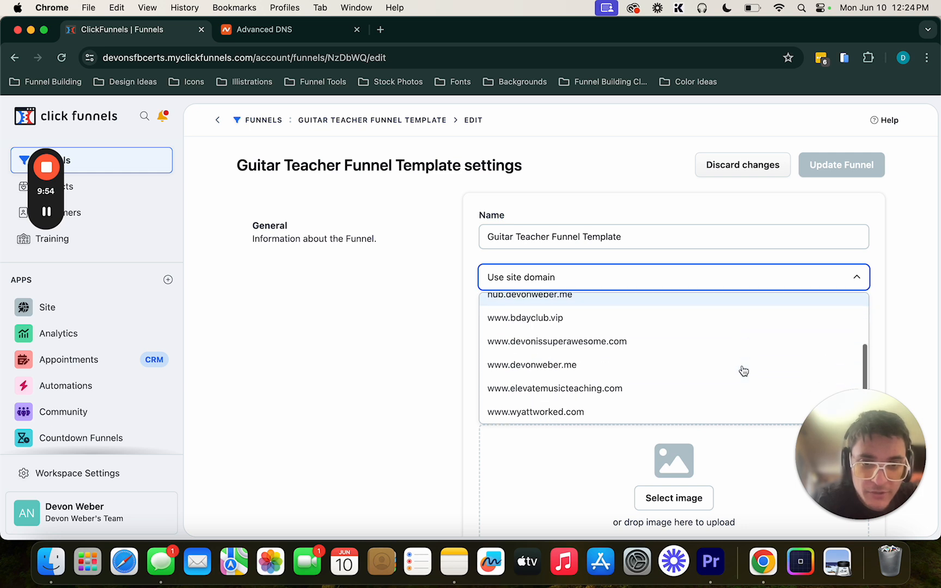
{"action": "left_click", "coordinate": [712, 399]}
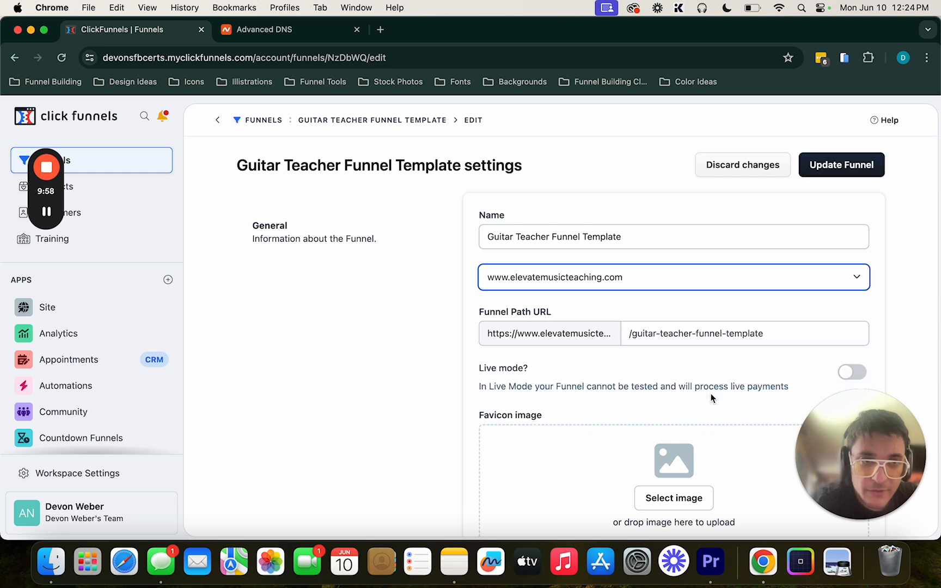